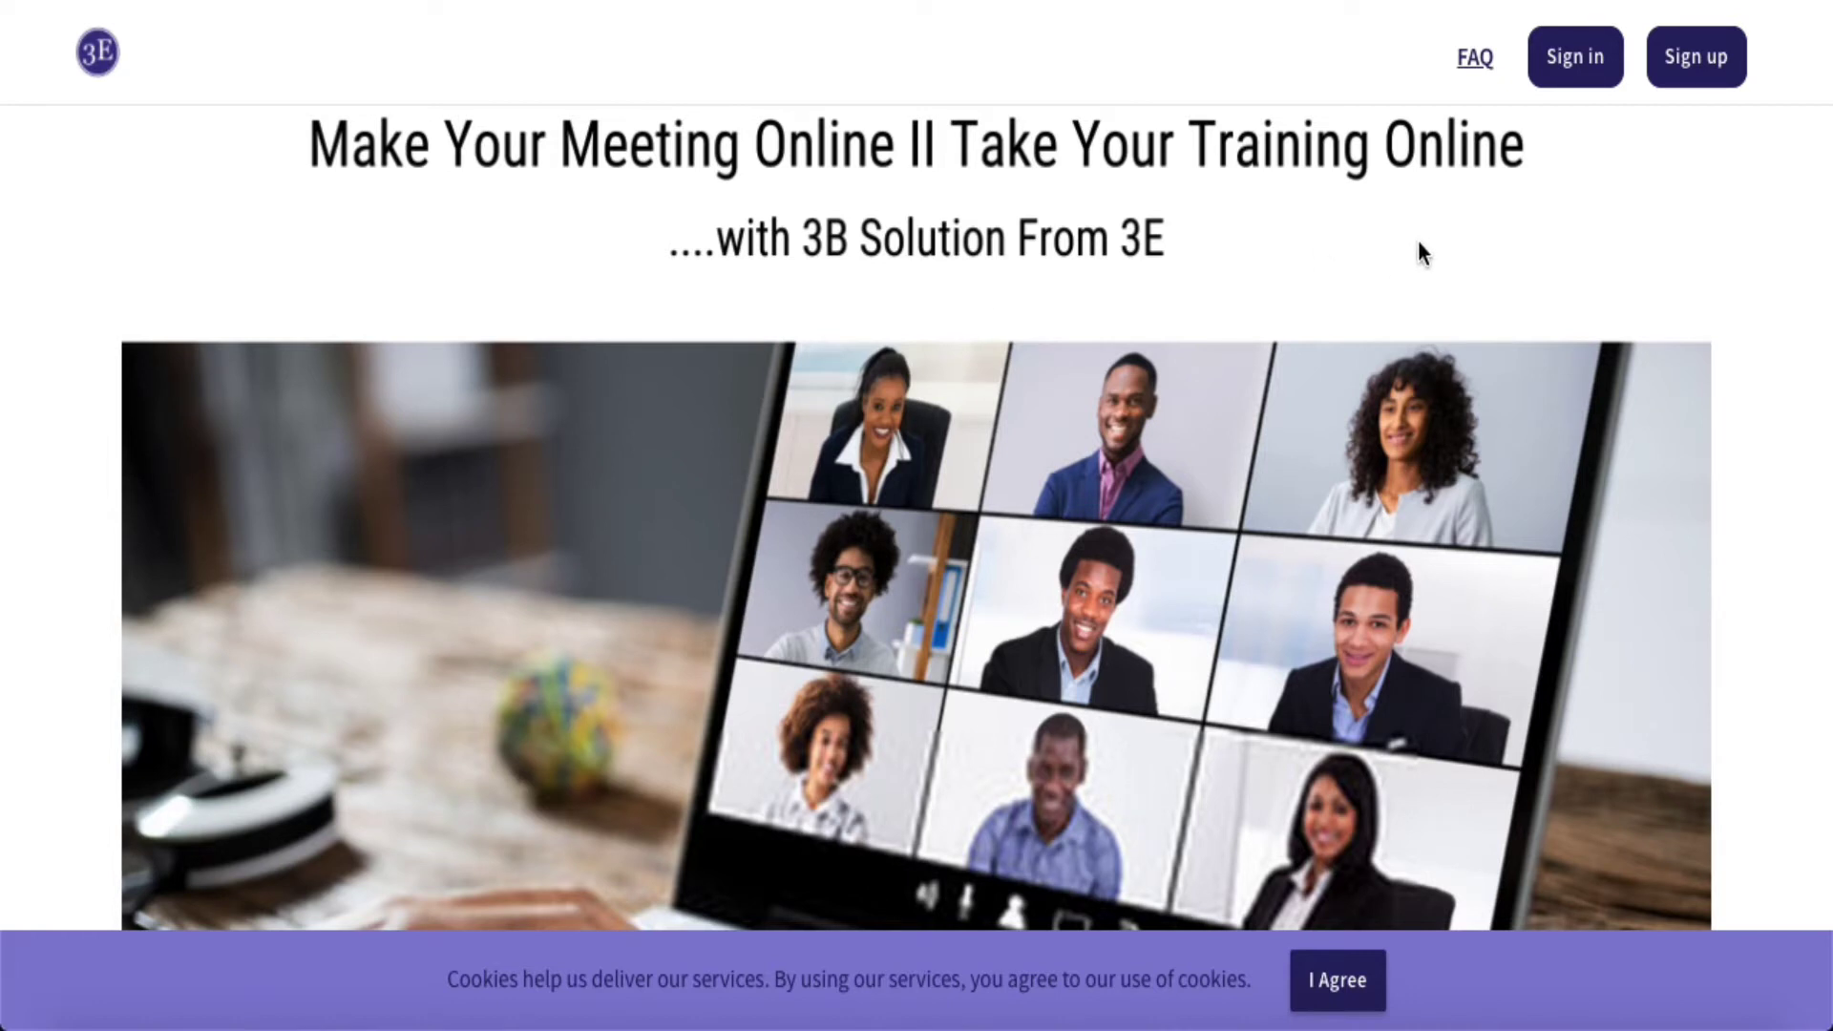
# - Sign in to BigBlueButton with the account e-mail and password
pyautogui.click(1594, 56)
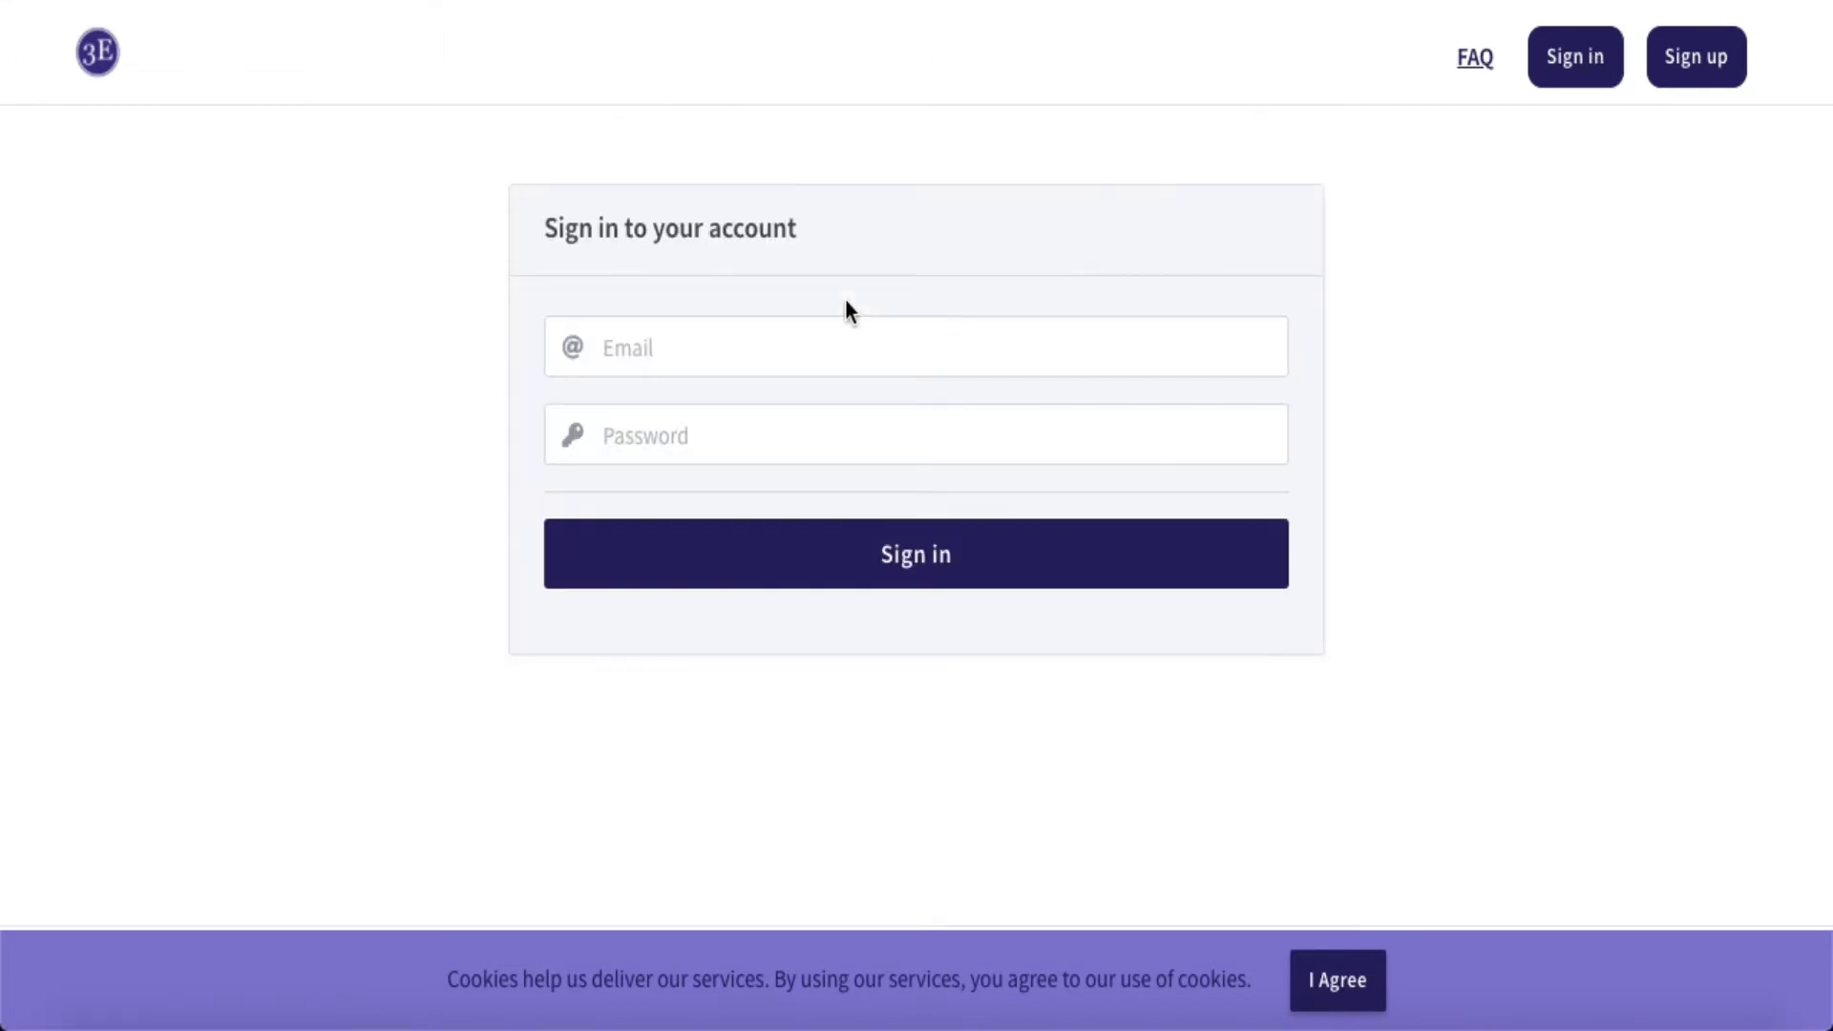
pyautogui.click(802, 355)
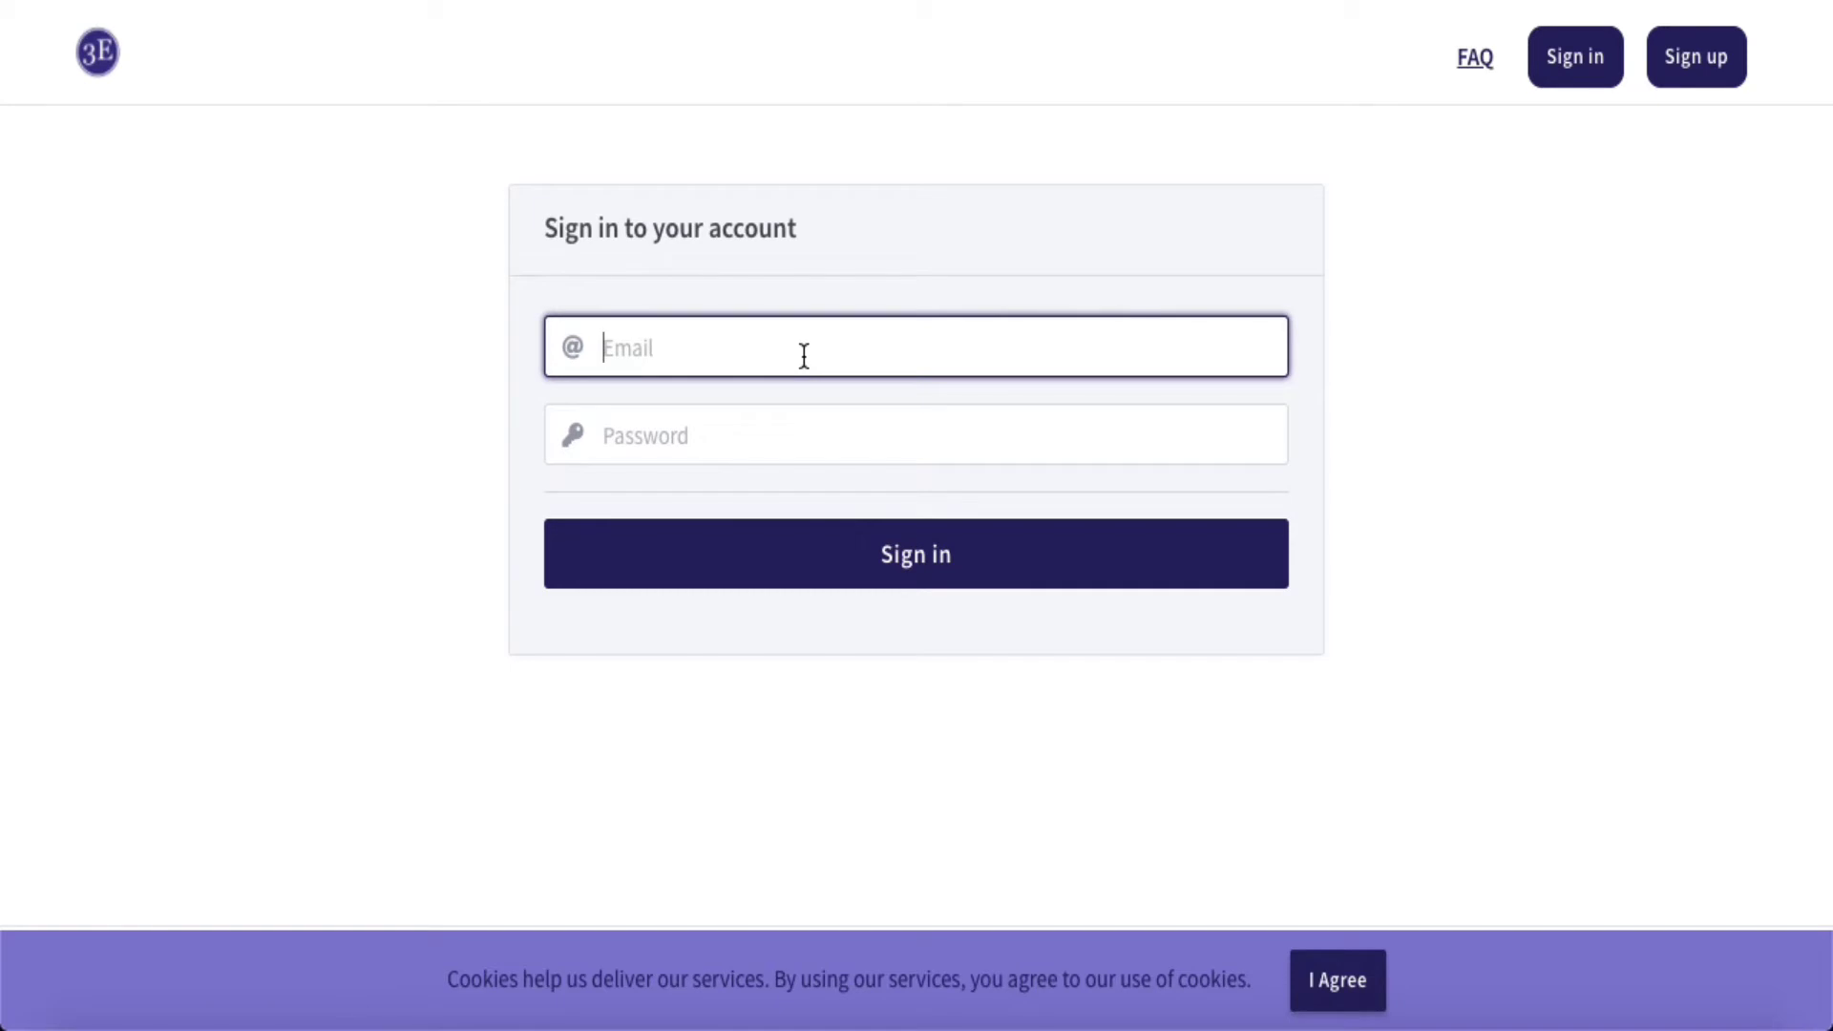
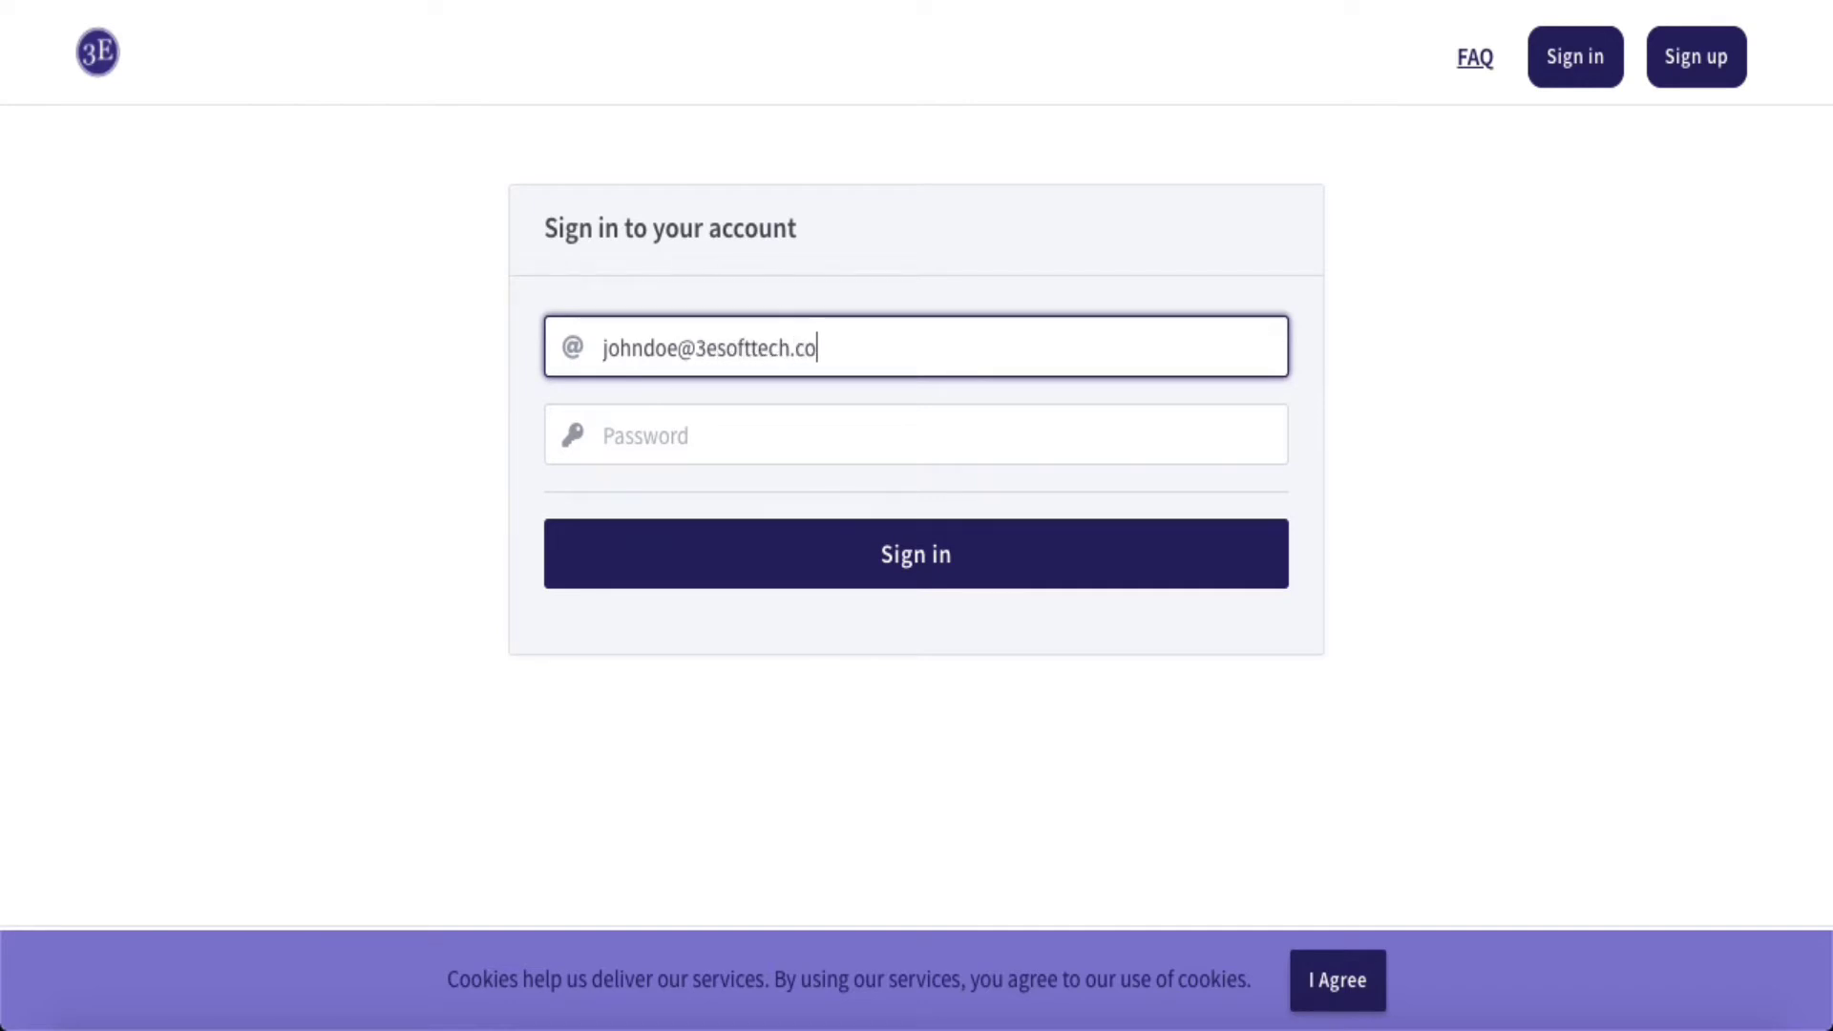
pyautogui.press('Tab')
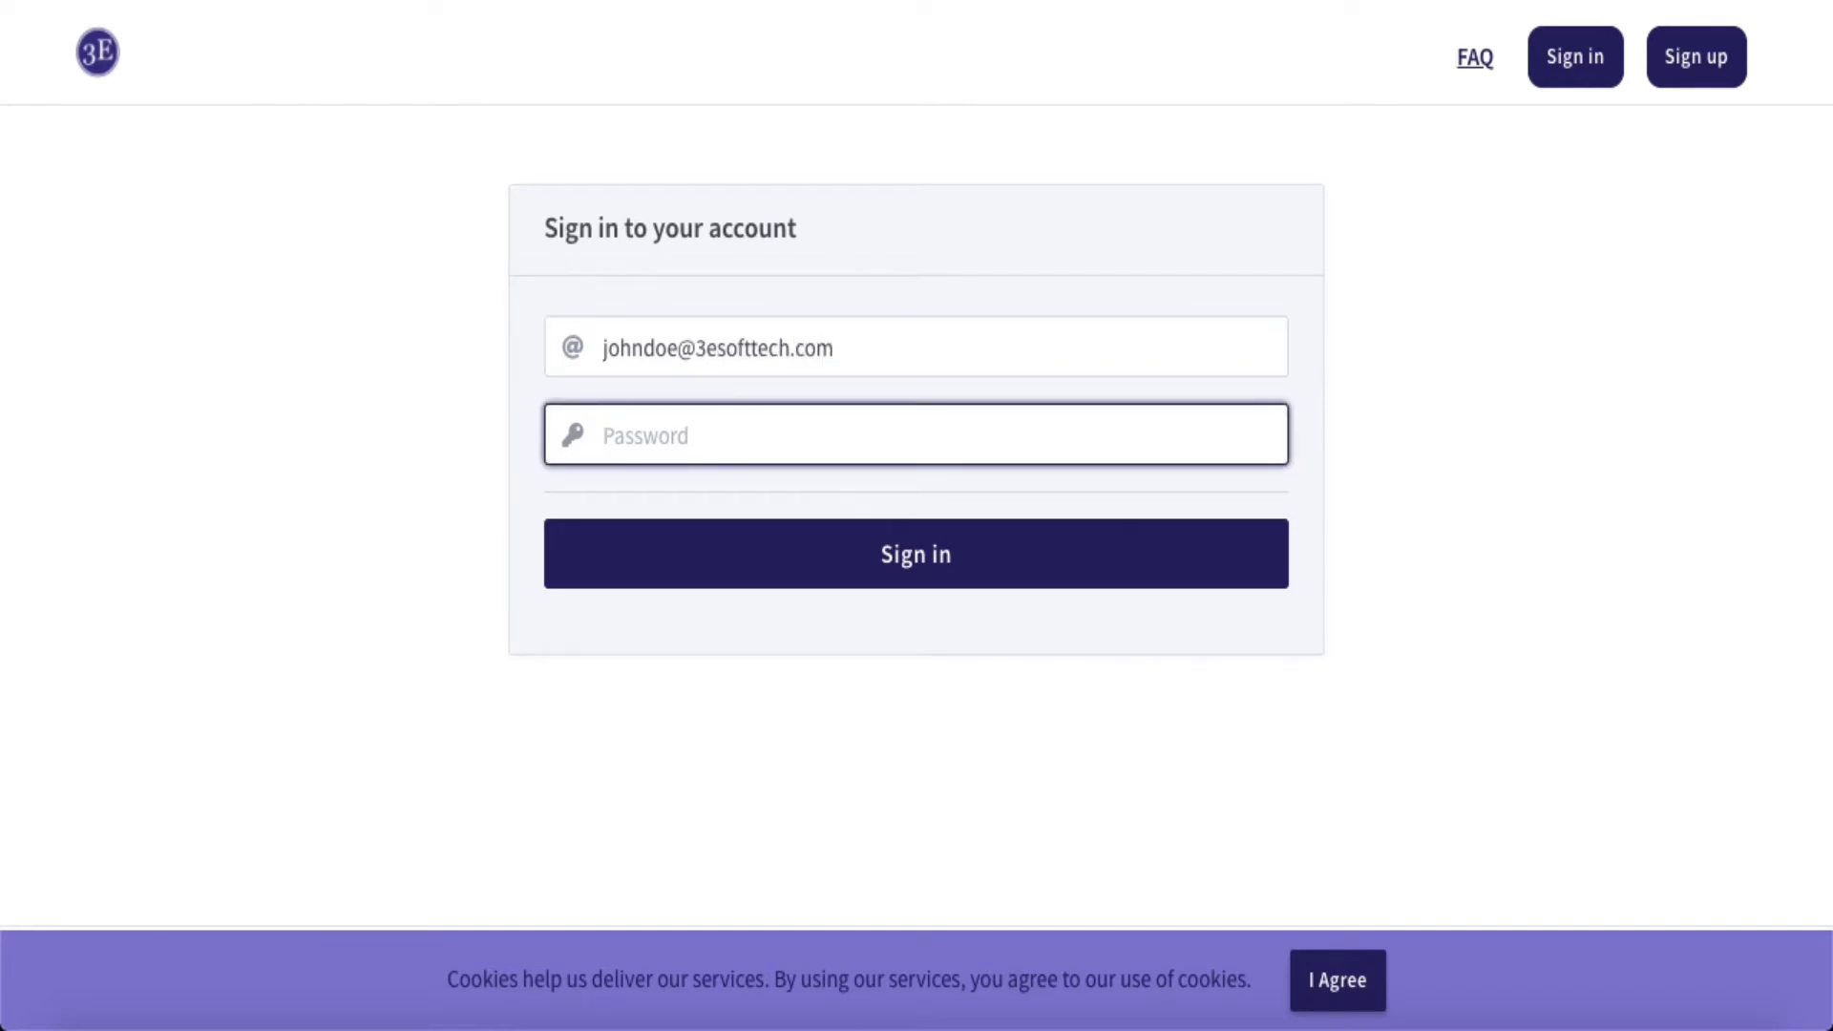
pyautogui.write('*********')
pyautogui.press('Return')
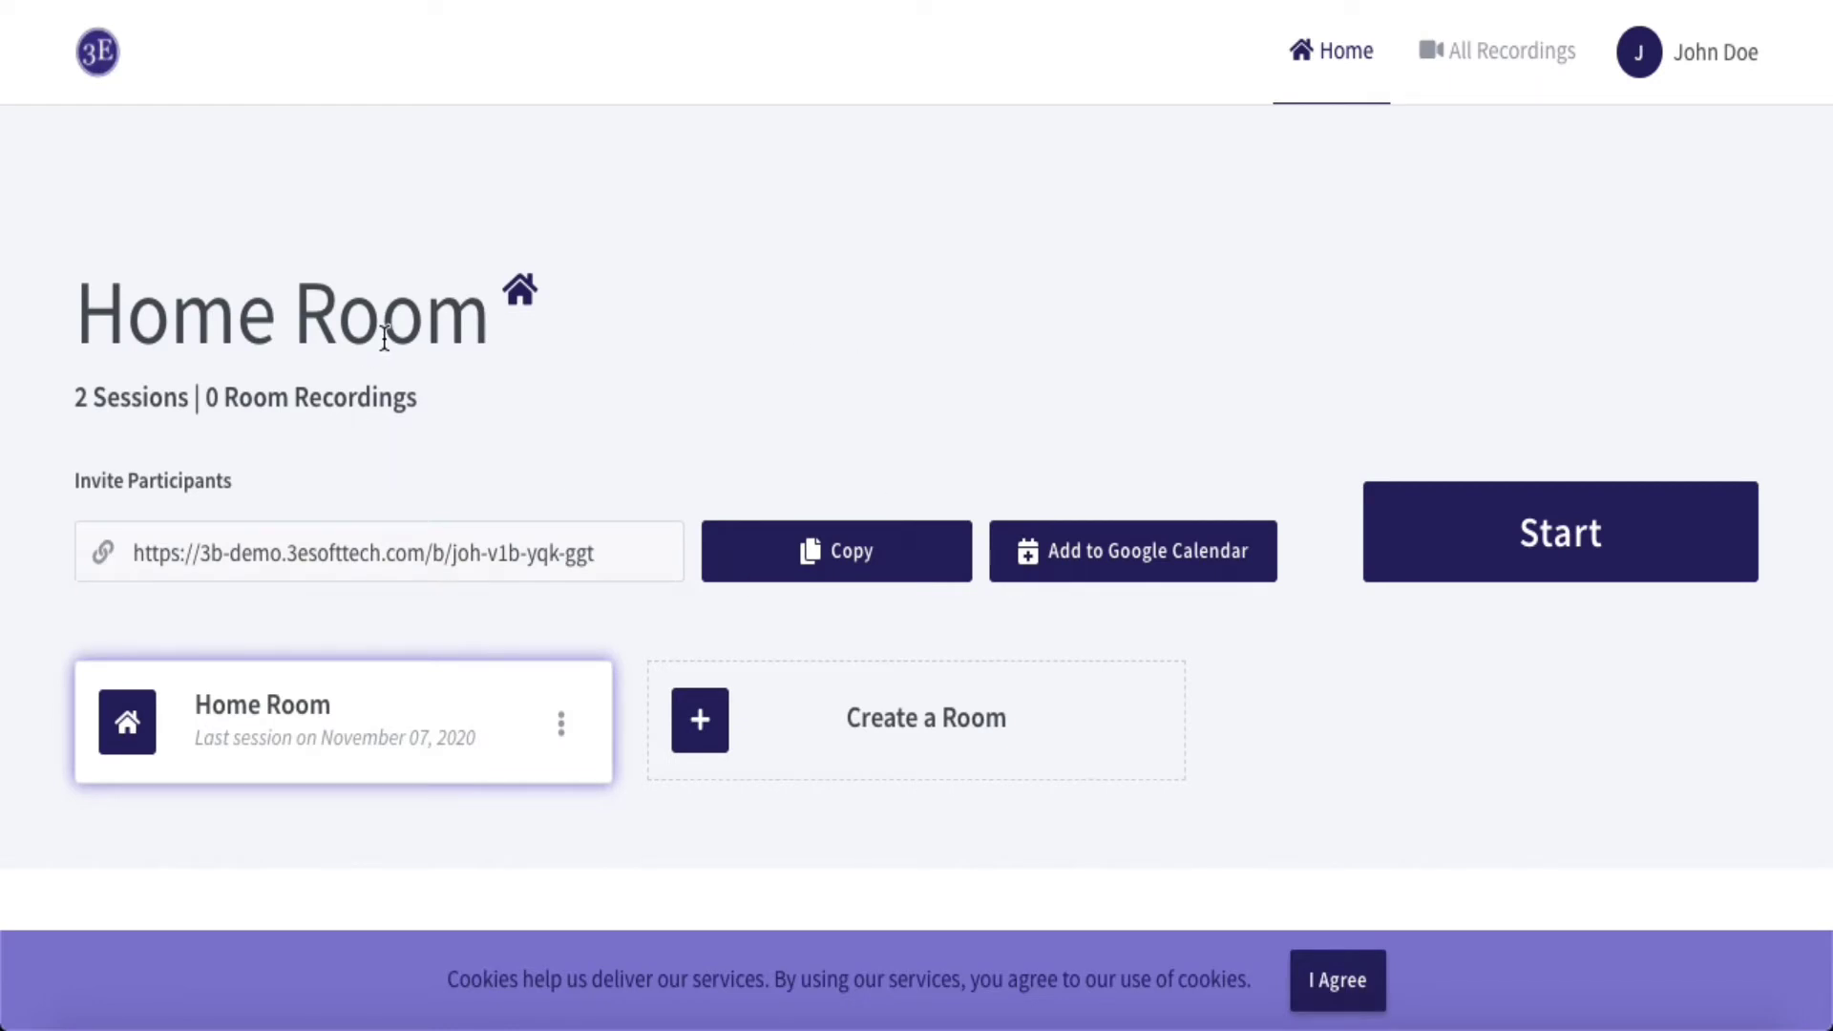
# - Start the Home Room meeting from the dashboard
pyautogui.click(1562, 550)
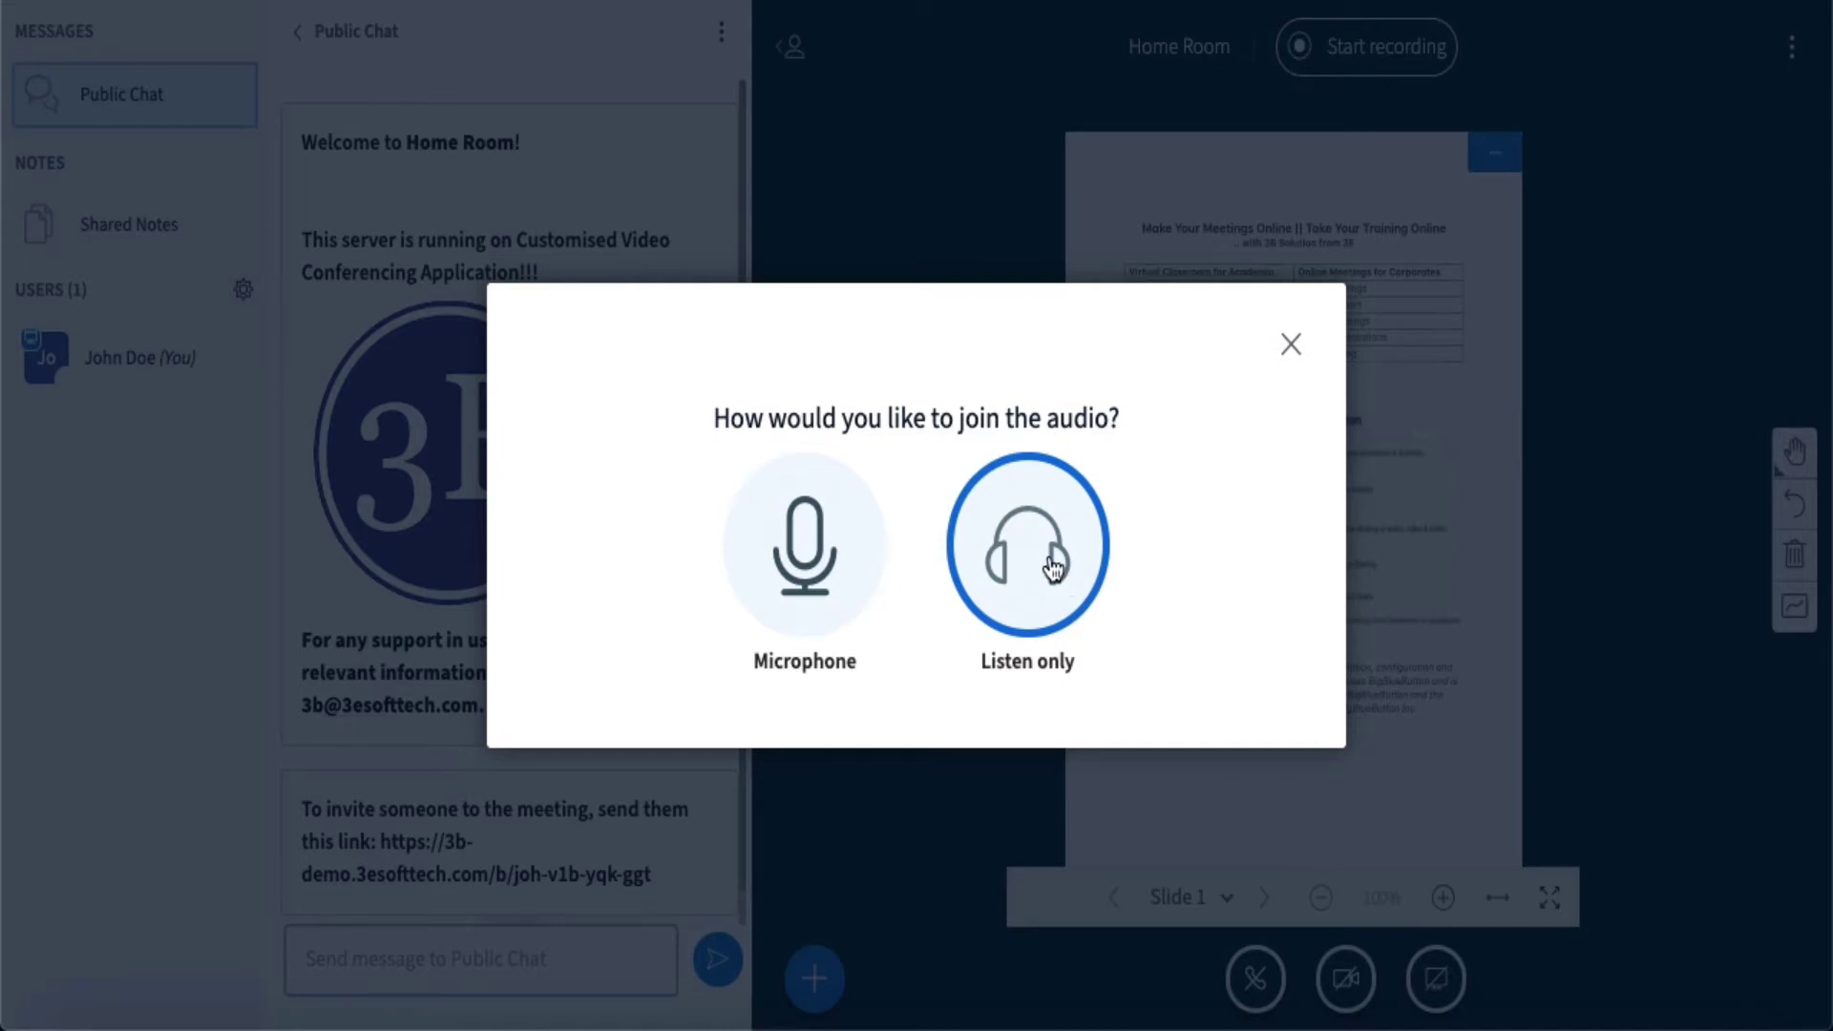
# - Join audio as listen-only without webcam, hide the public chat, and show presenter actions
pyautogui.click(1052, 568)
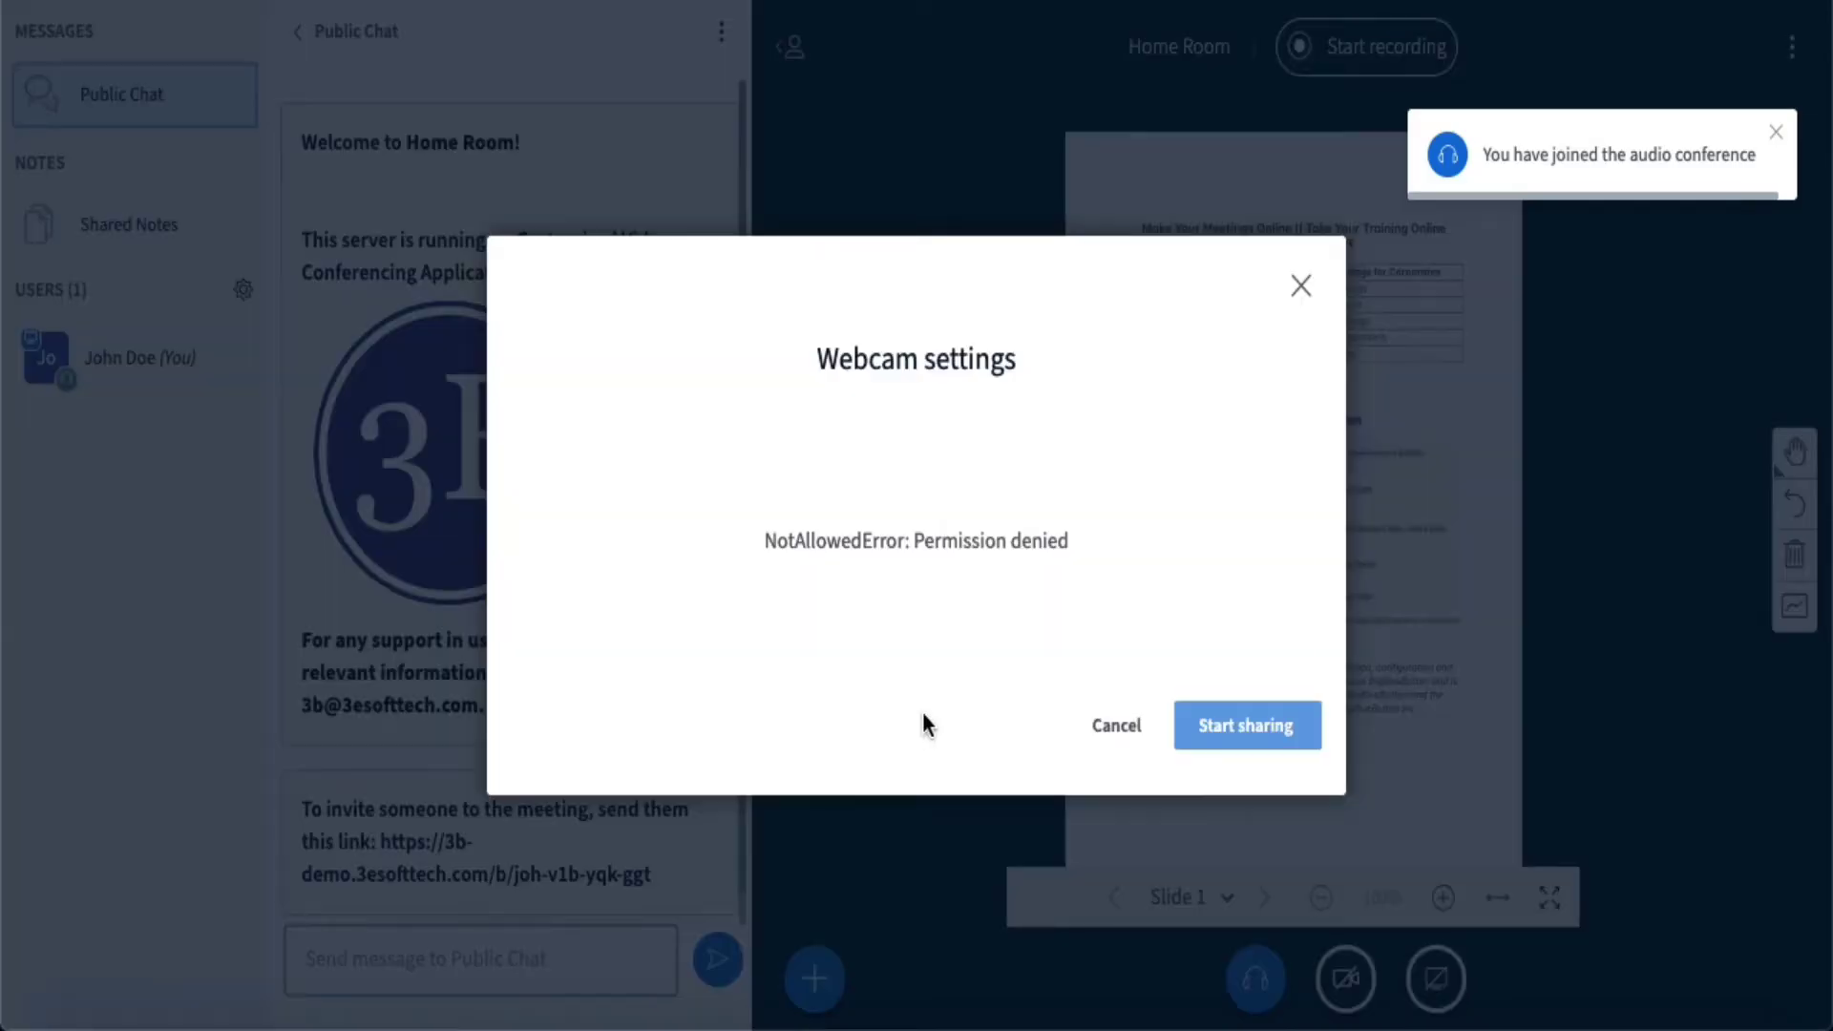
pyautogui.click(1129, 721)
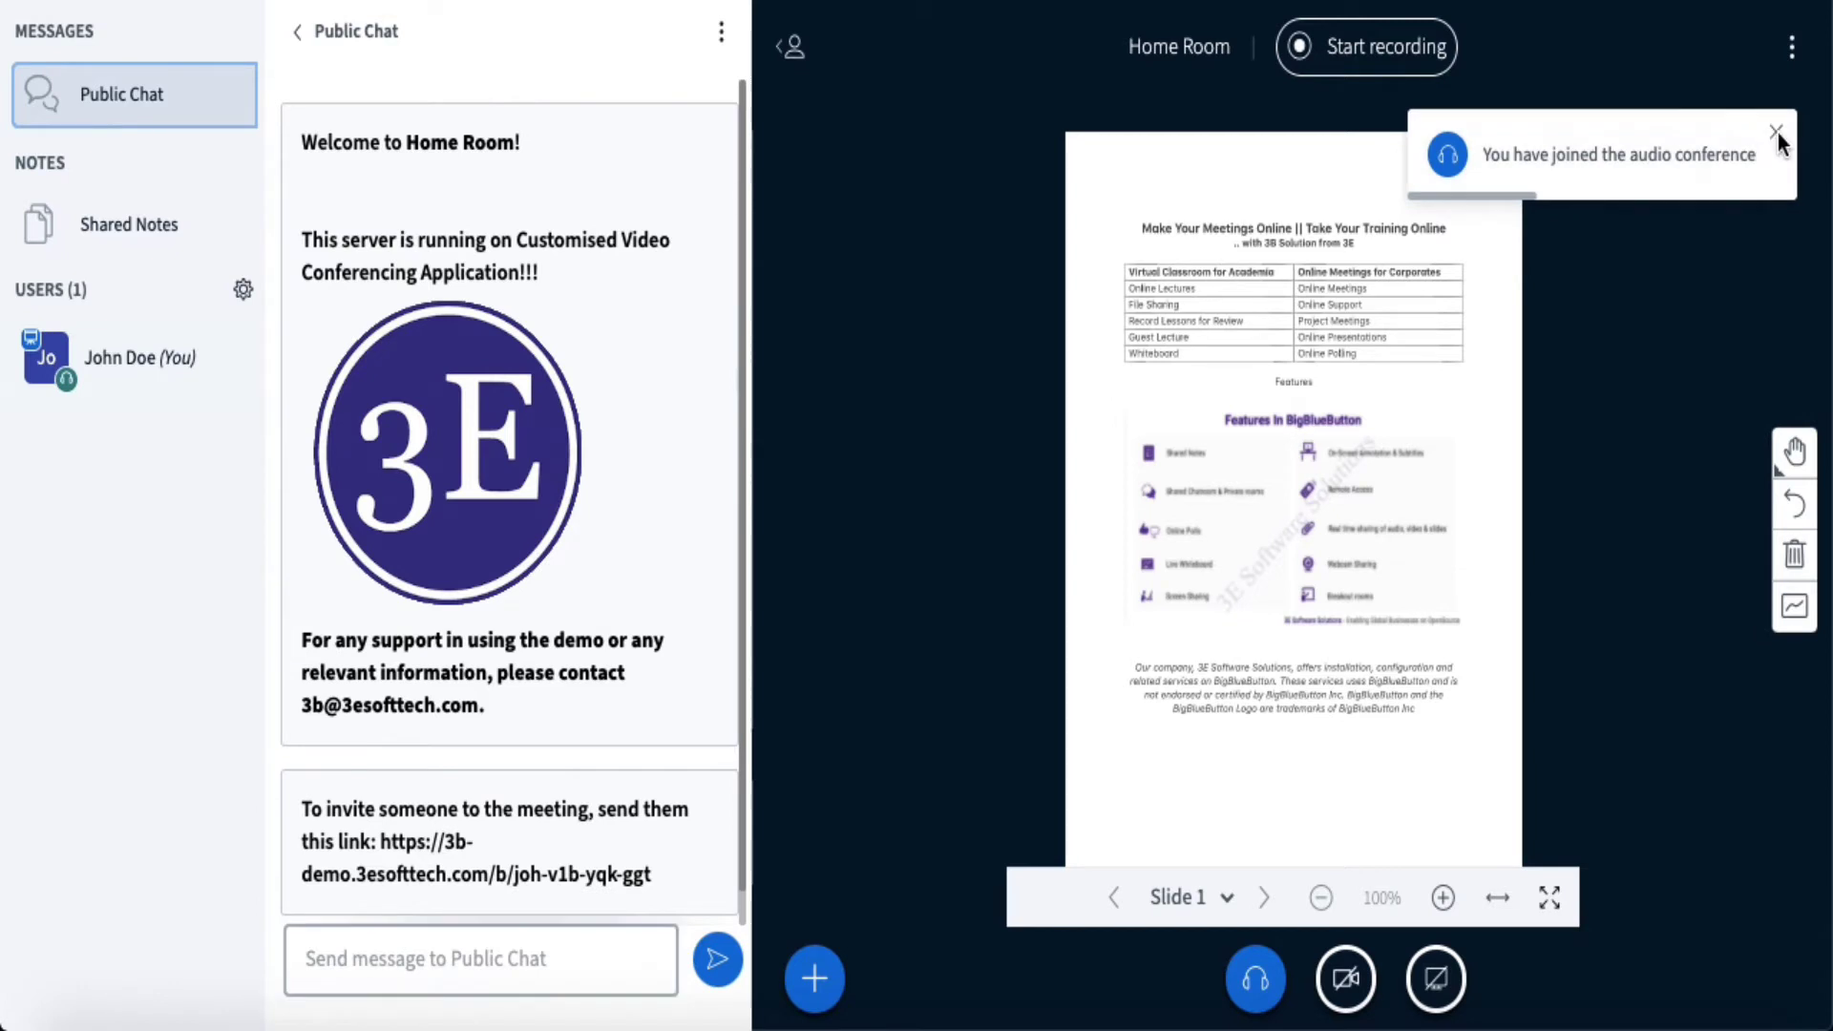
pyautogui.click(341, 30)
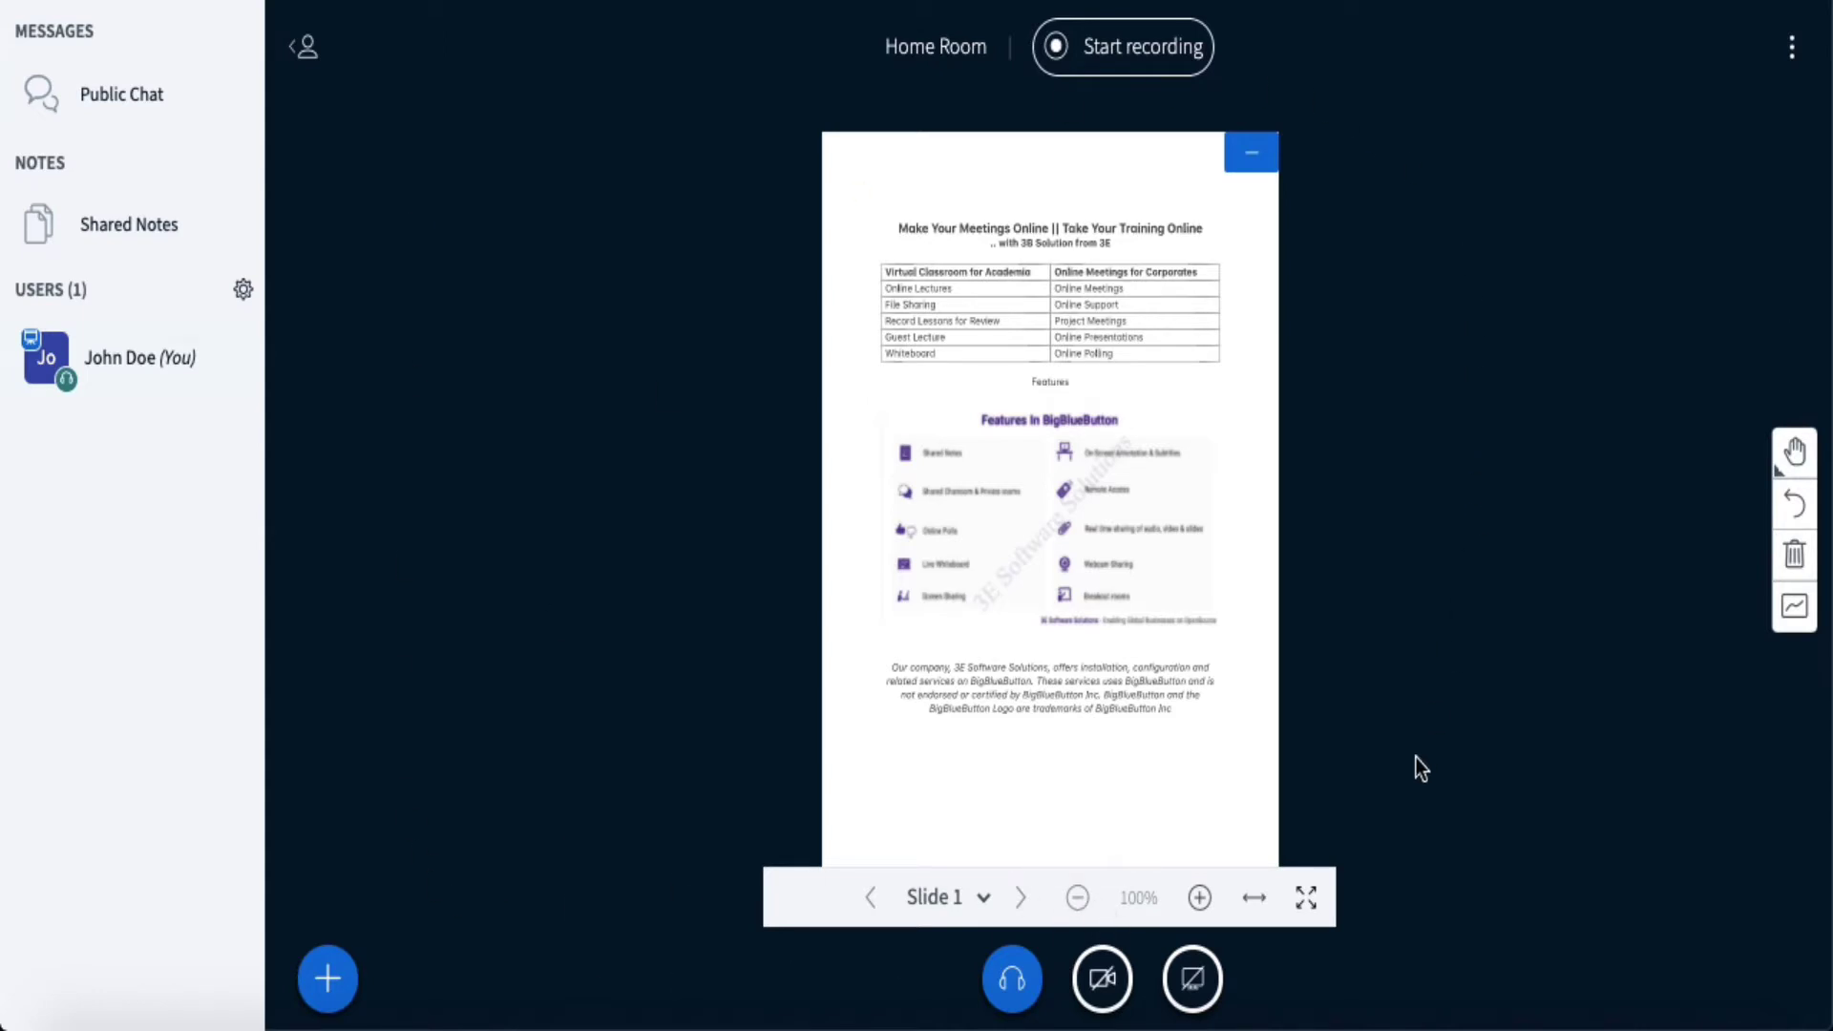
pyautogui.click(350, 964)
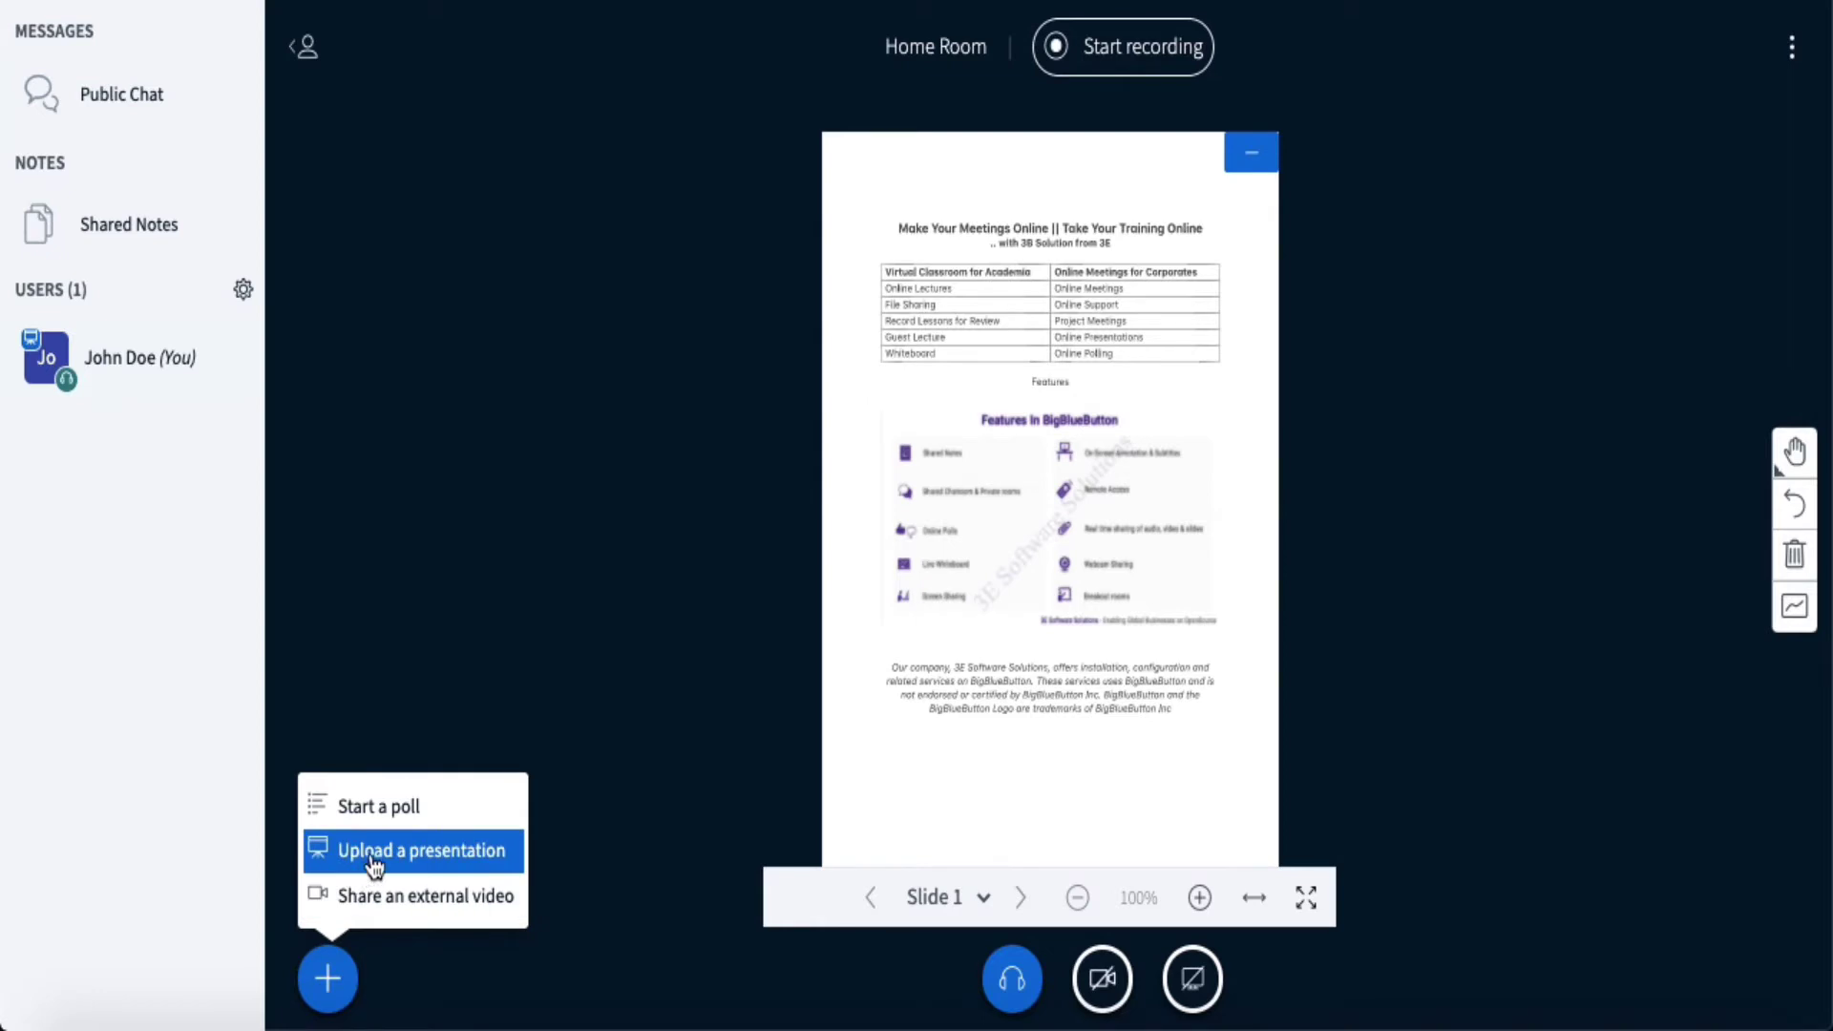
pyautogui.click(451, 852)
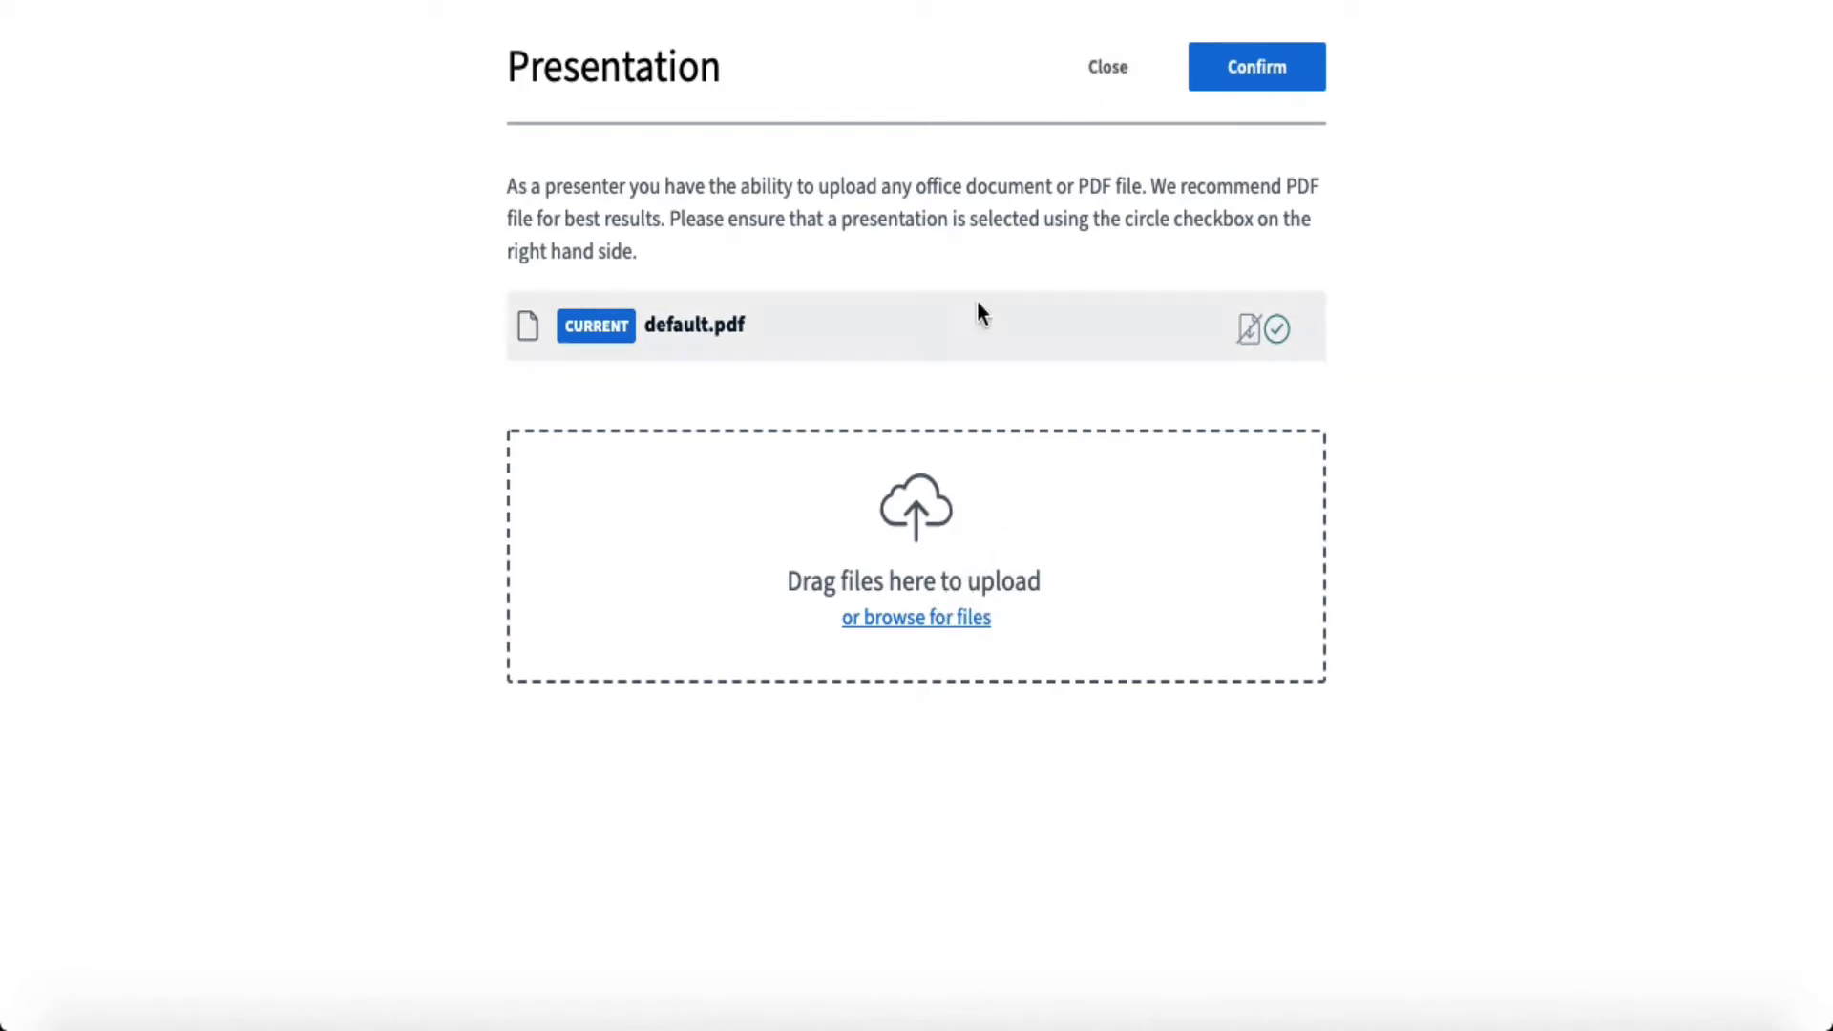
pyautogui.click(1098, 74)
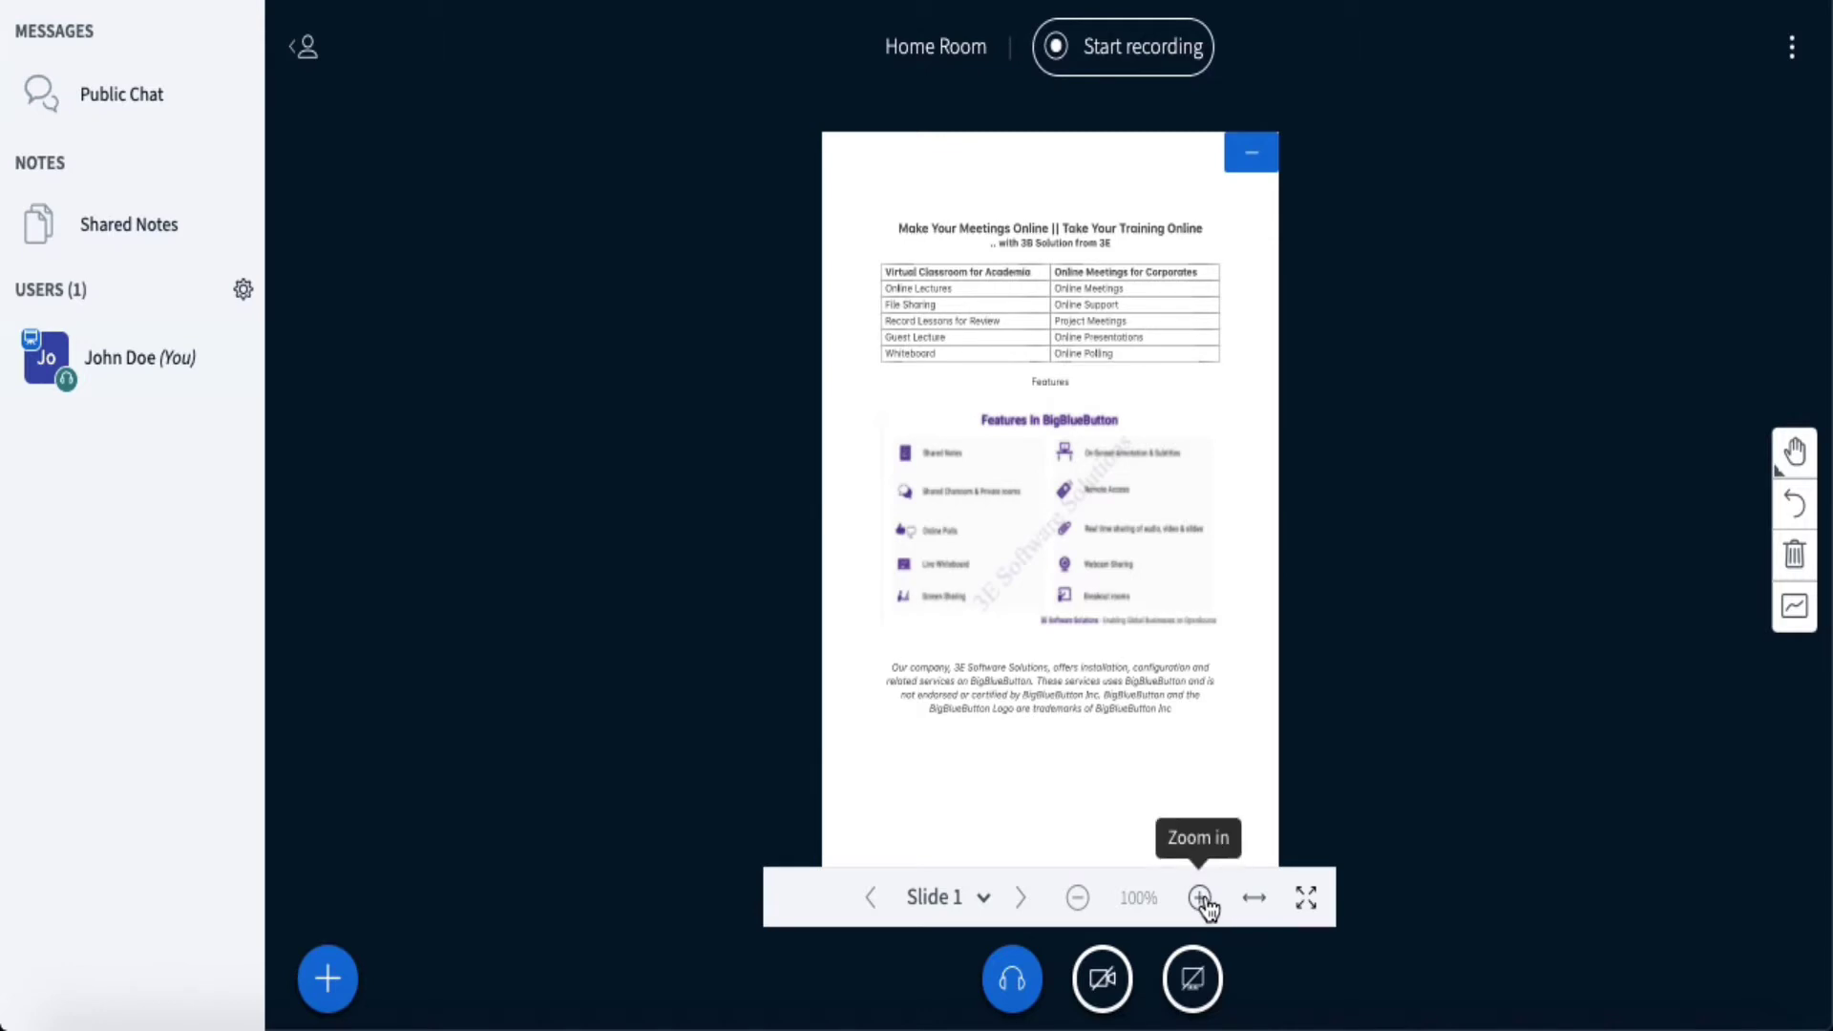
# - Zoom the slide in and back out, then fit it to the presentation width
pyautogui.click(1200, 899)
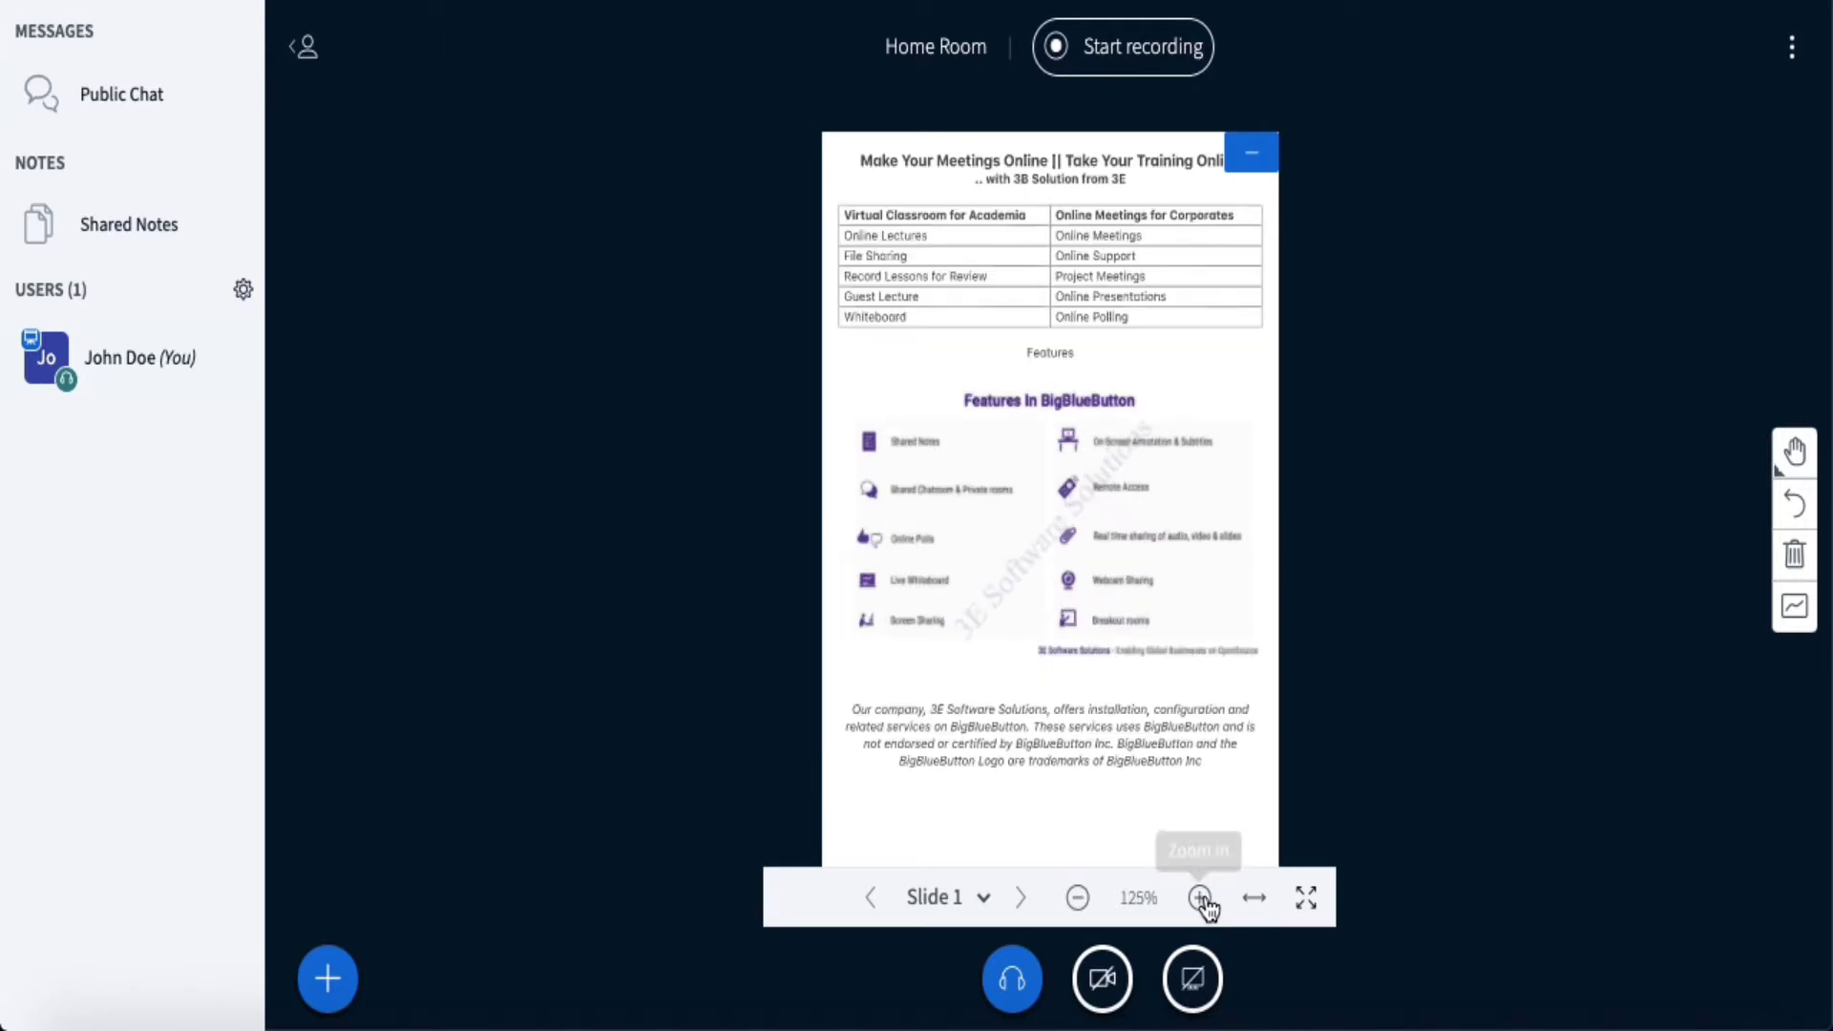
pyautogui.click(1077, 897)
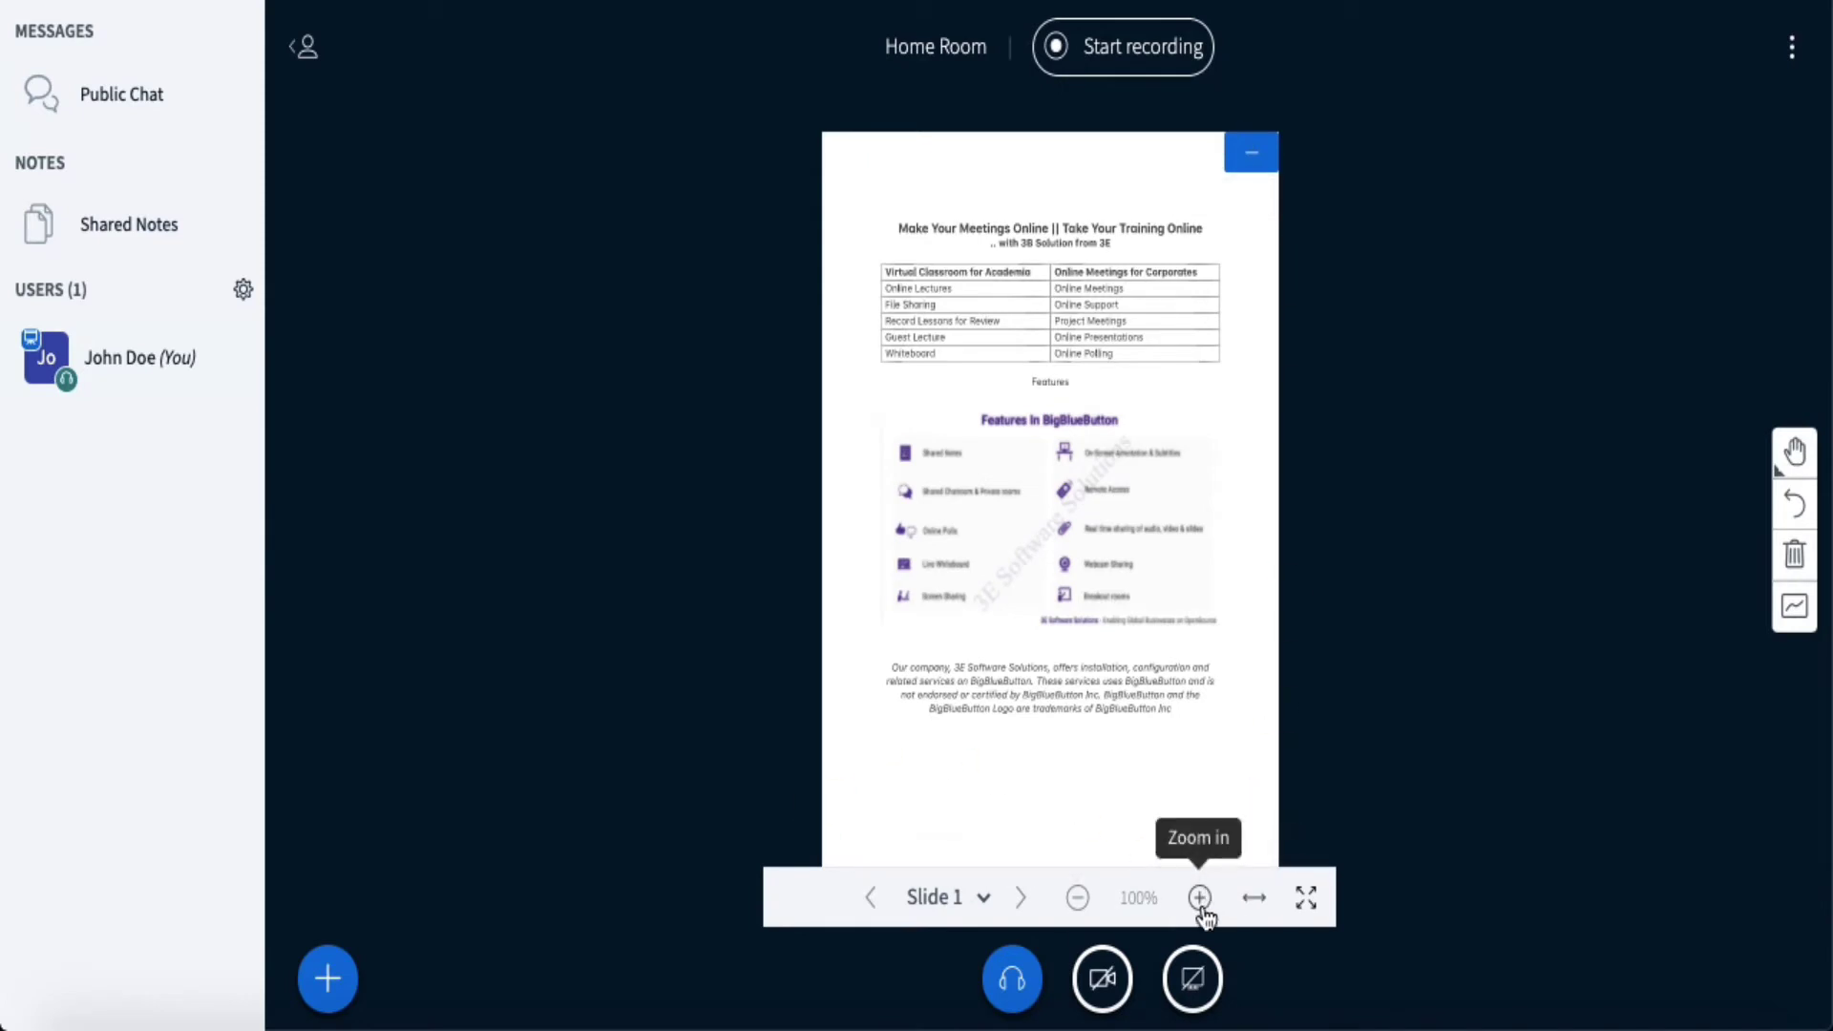
pyautogui.click(1253, 900)
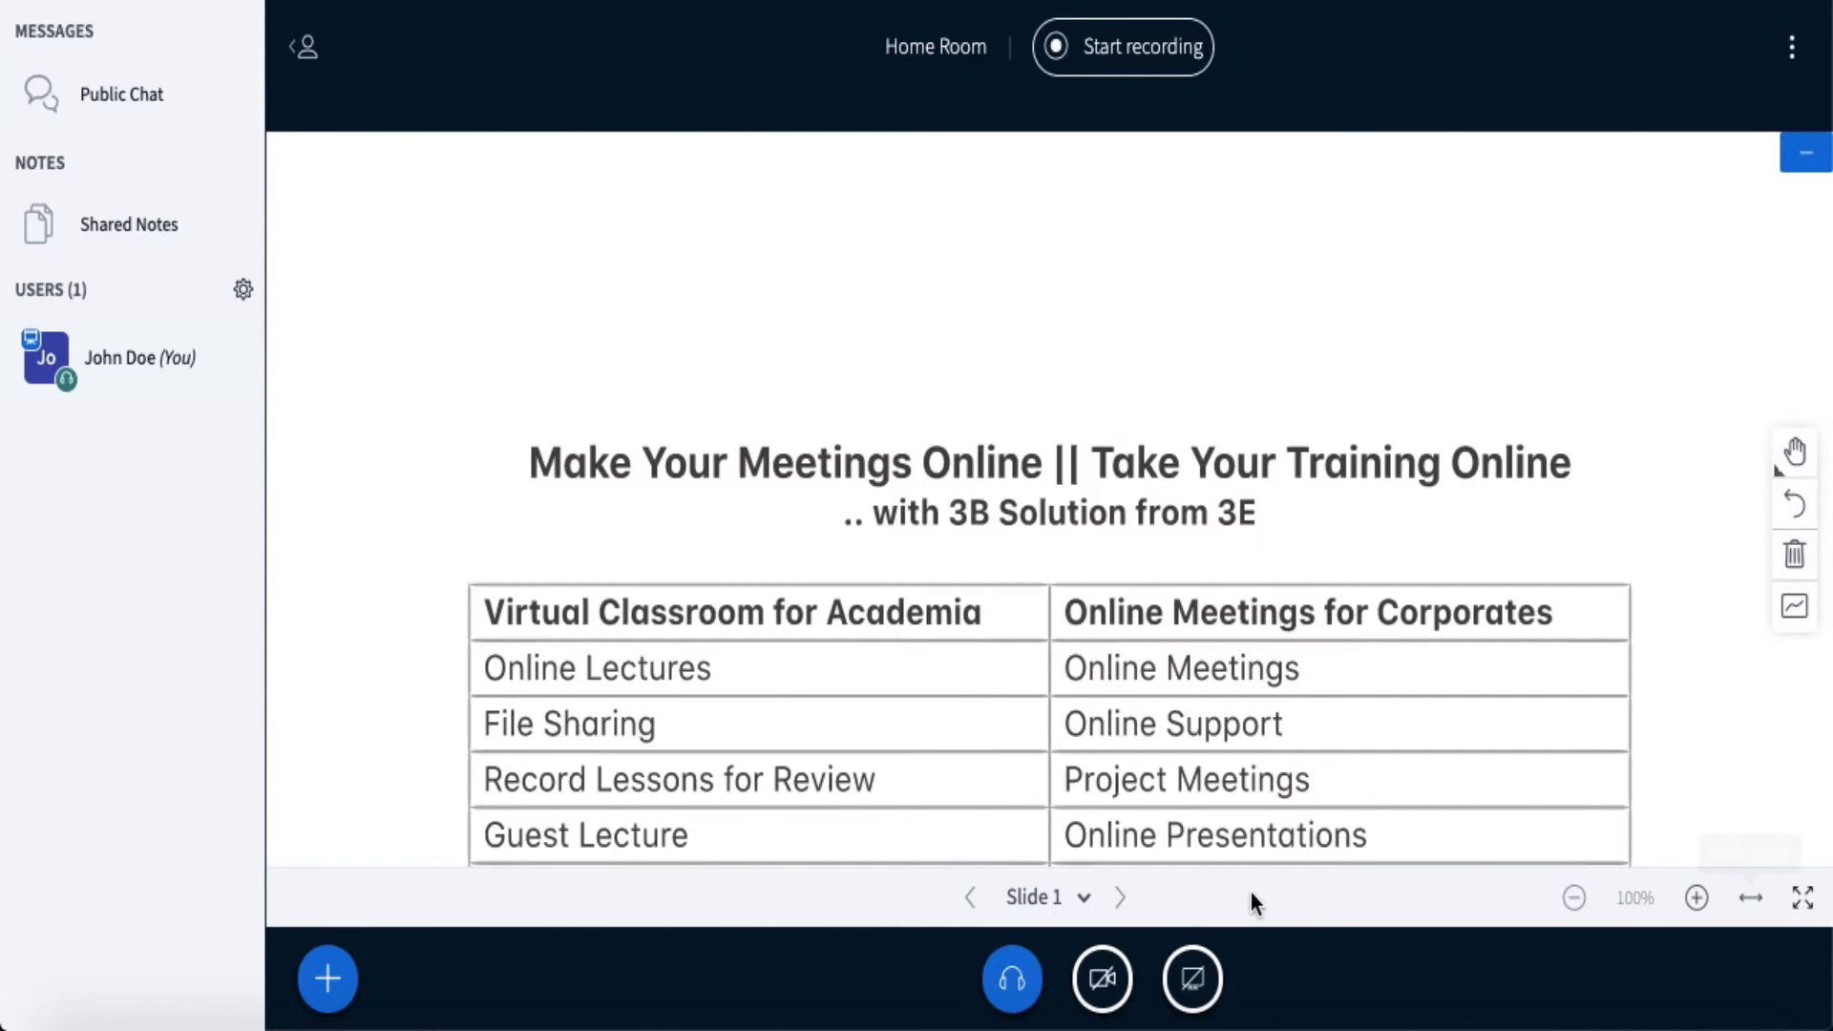
pyautogui.rightClick(1233, 647)
pyautogui.click(1191, 622)
# - Pan the slide to bring the Features In BigBlueButton list into view
pyautogui.moveTo(1166, 592); pyautogui.dragTo(1174, 144)
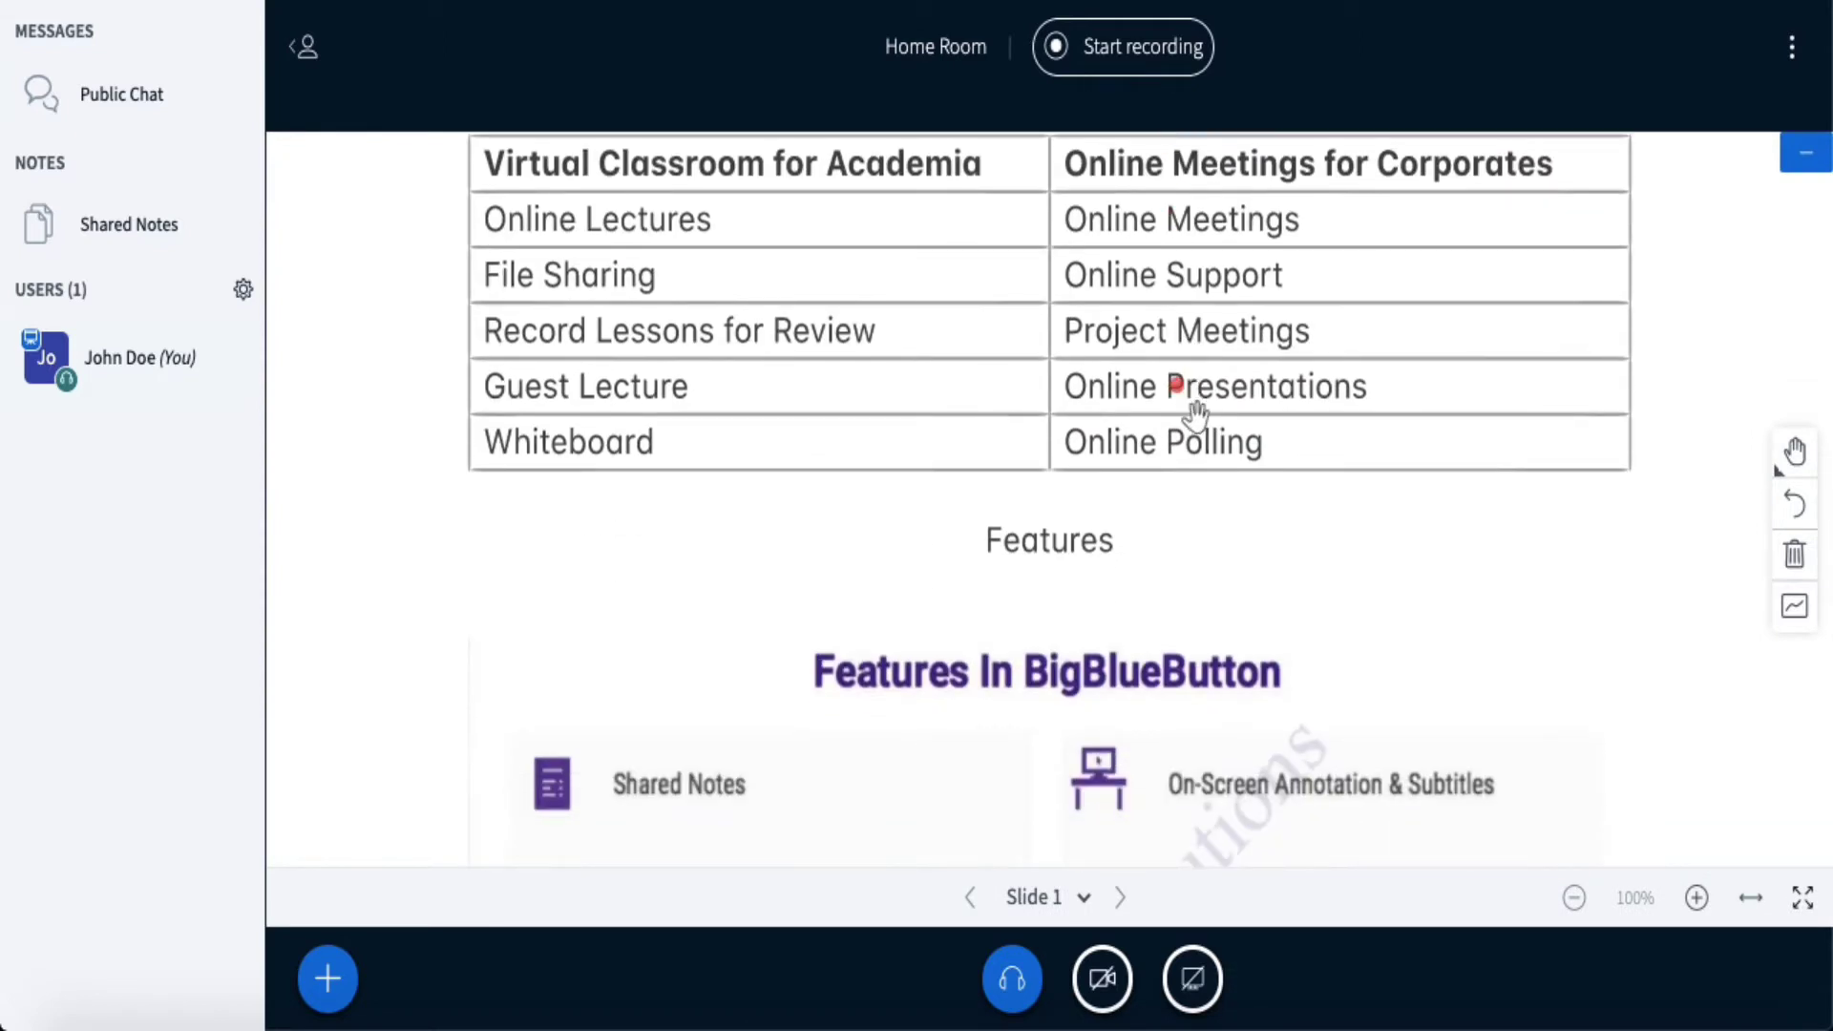
pyautogui.moveTo(1190, 621); pyautogui.dragTo(1199, 217)
pyautogui.moveTo(1203, 700); pyautogui.dragTo(1248, 192)
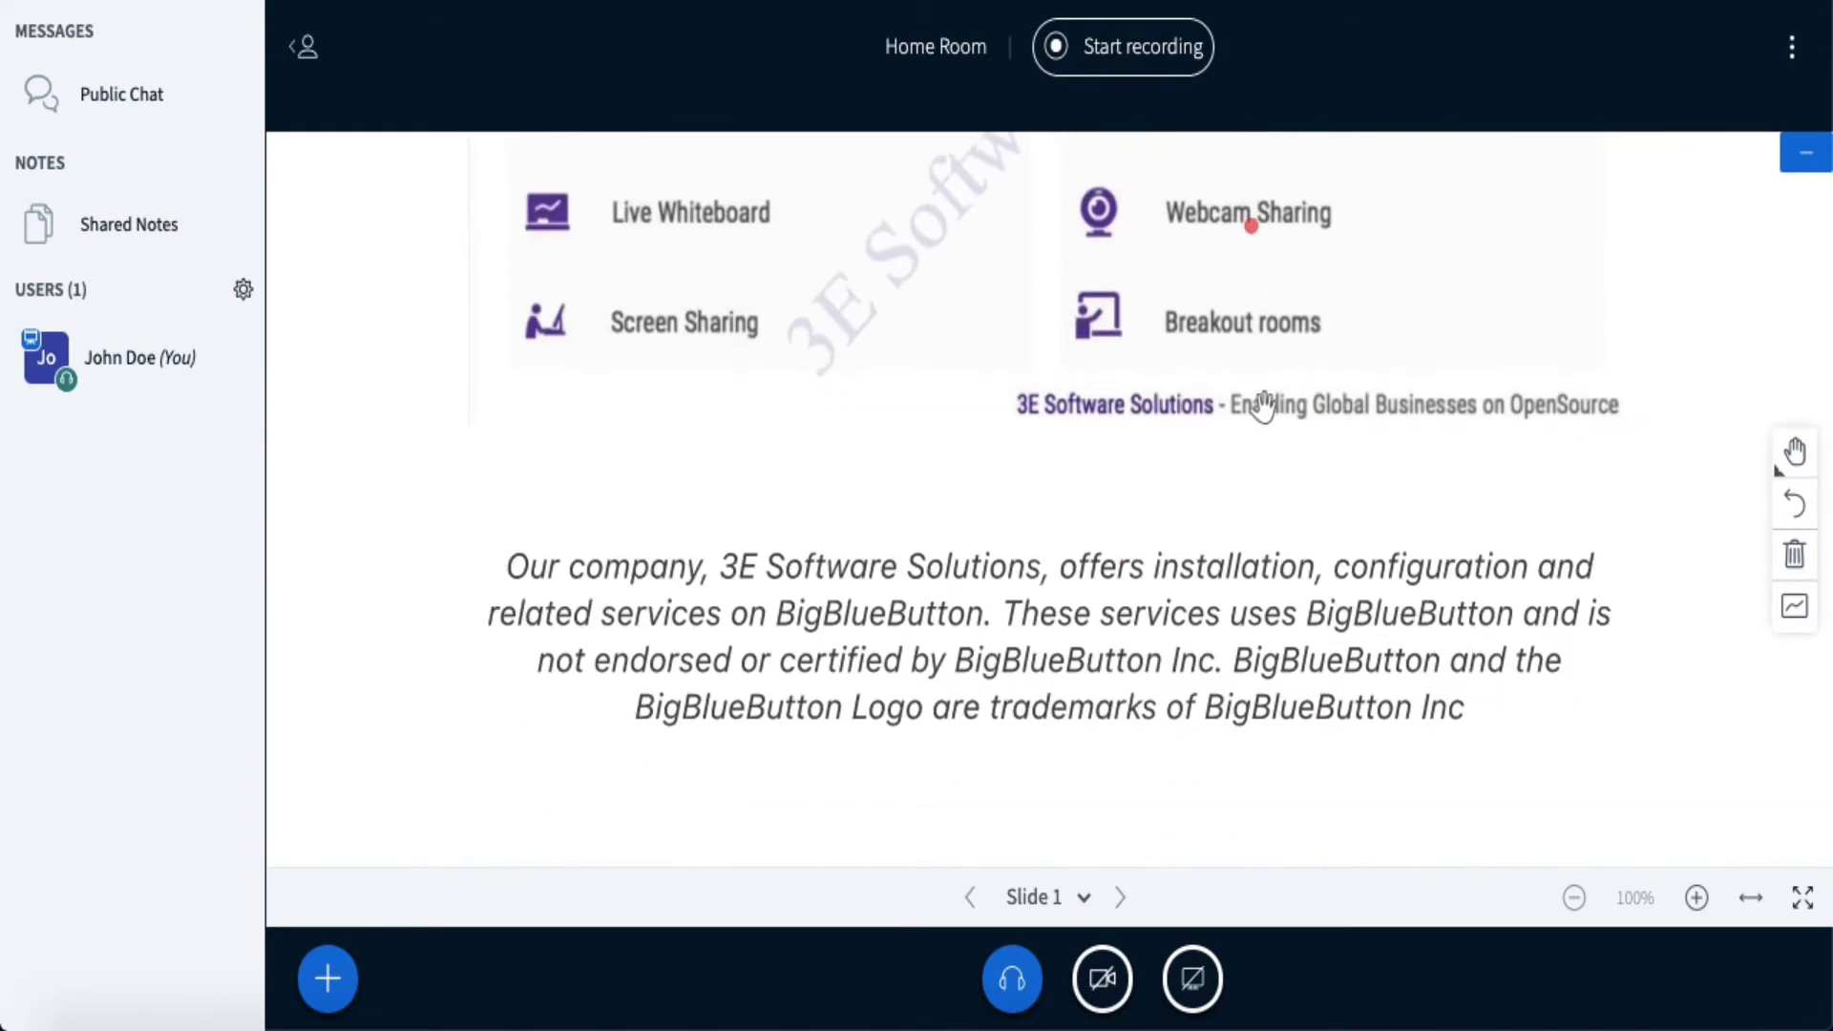
pyautogui.moveTo(1256, 462); pyautogui.dragTo(1219, 892)
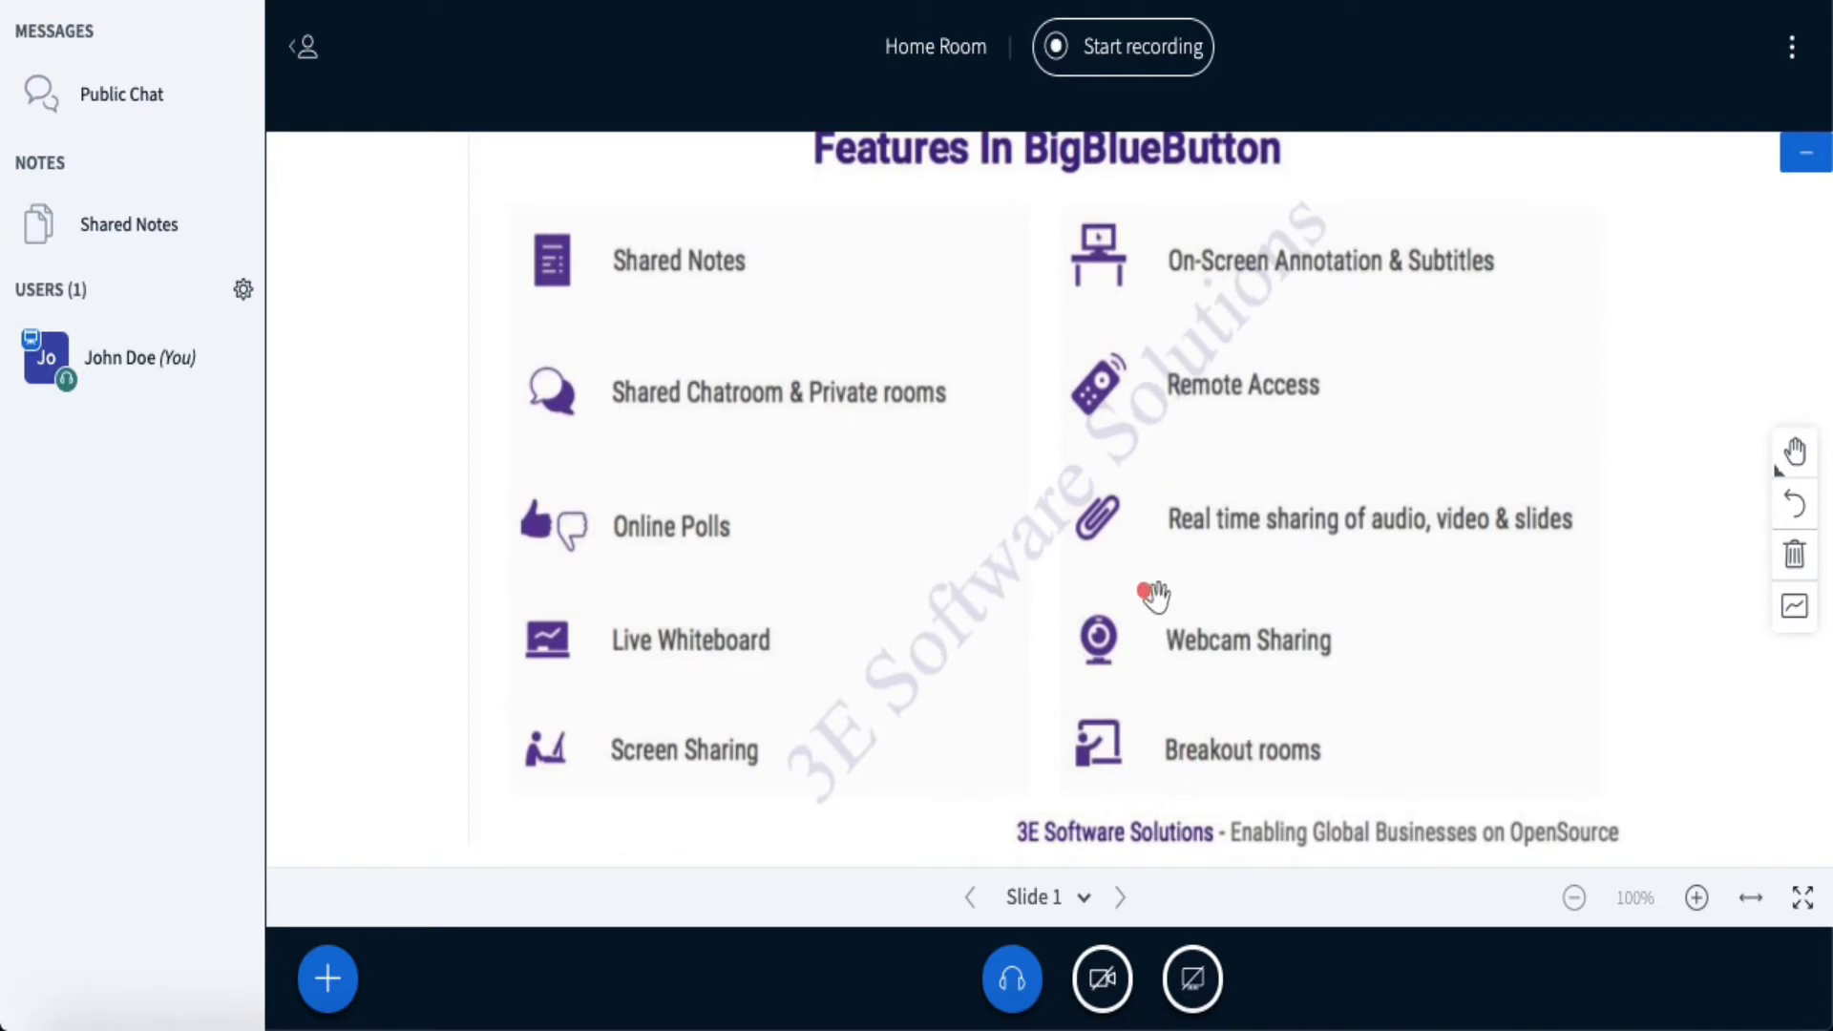
pyautogui.moveTo(1155, 596); pyautogui.dragTo(1154, 659)
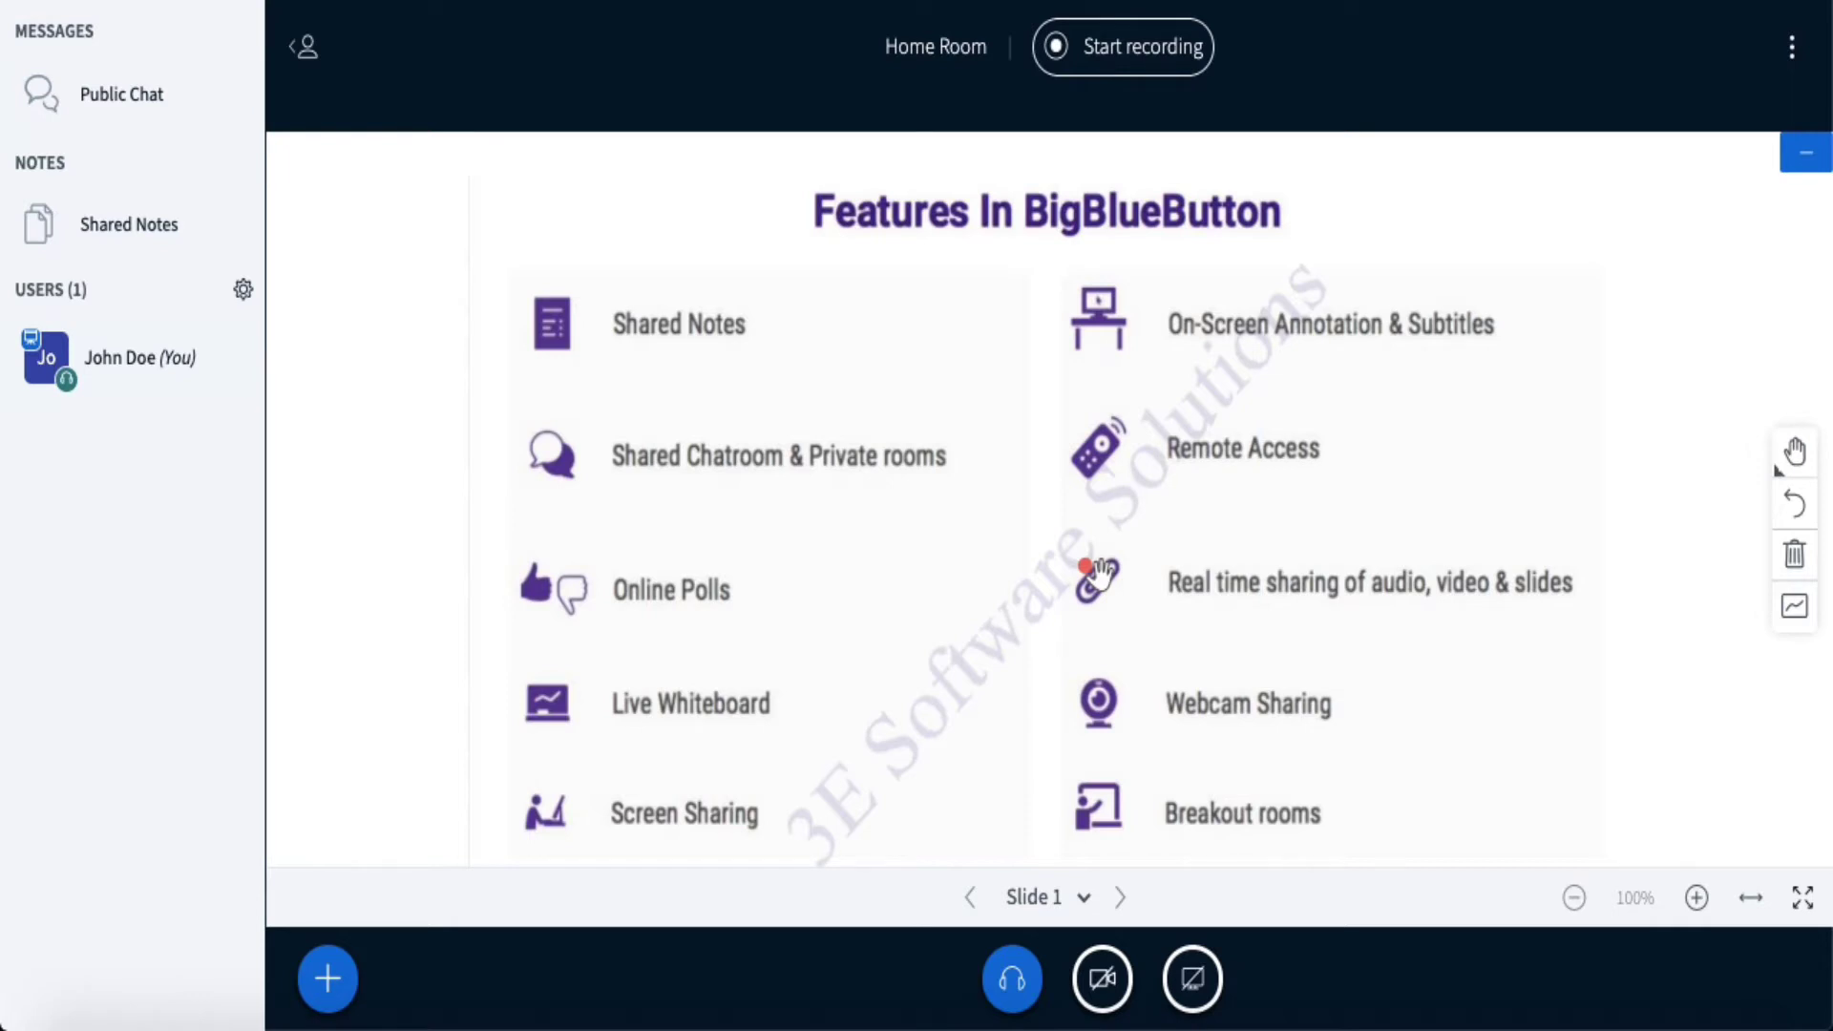
pyautogui.scroll(5, 1099, 572)
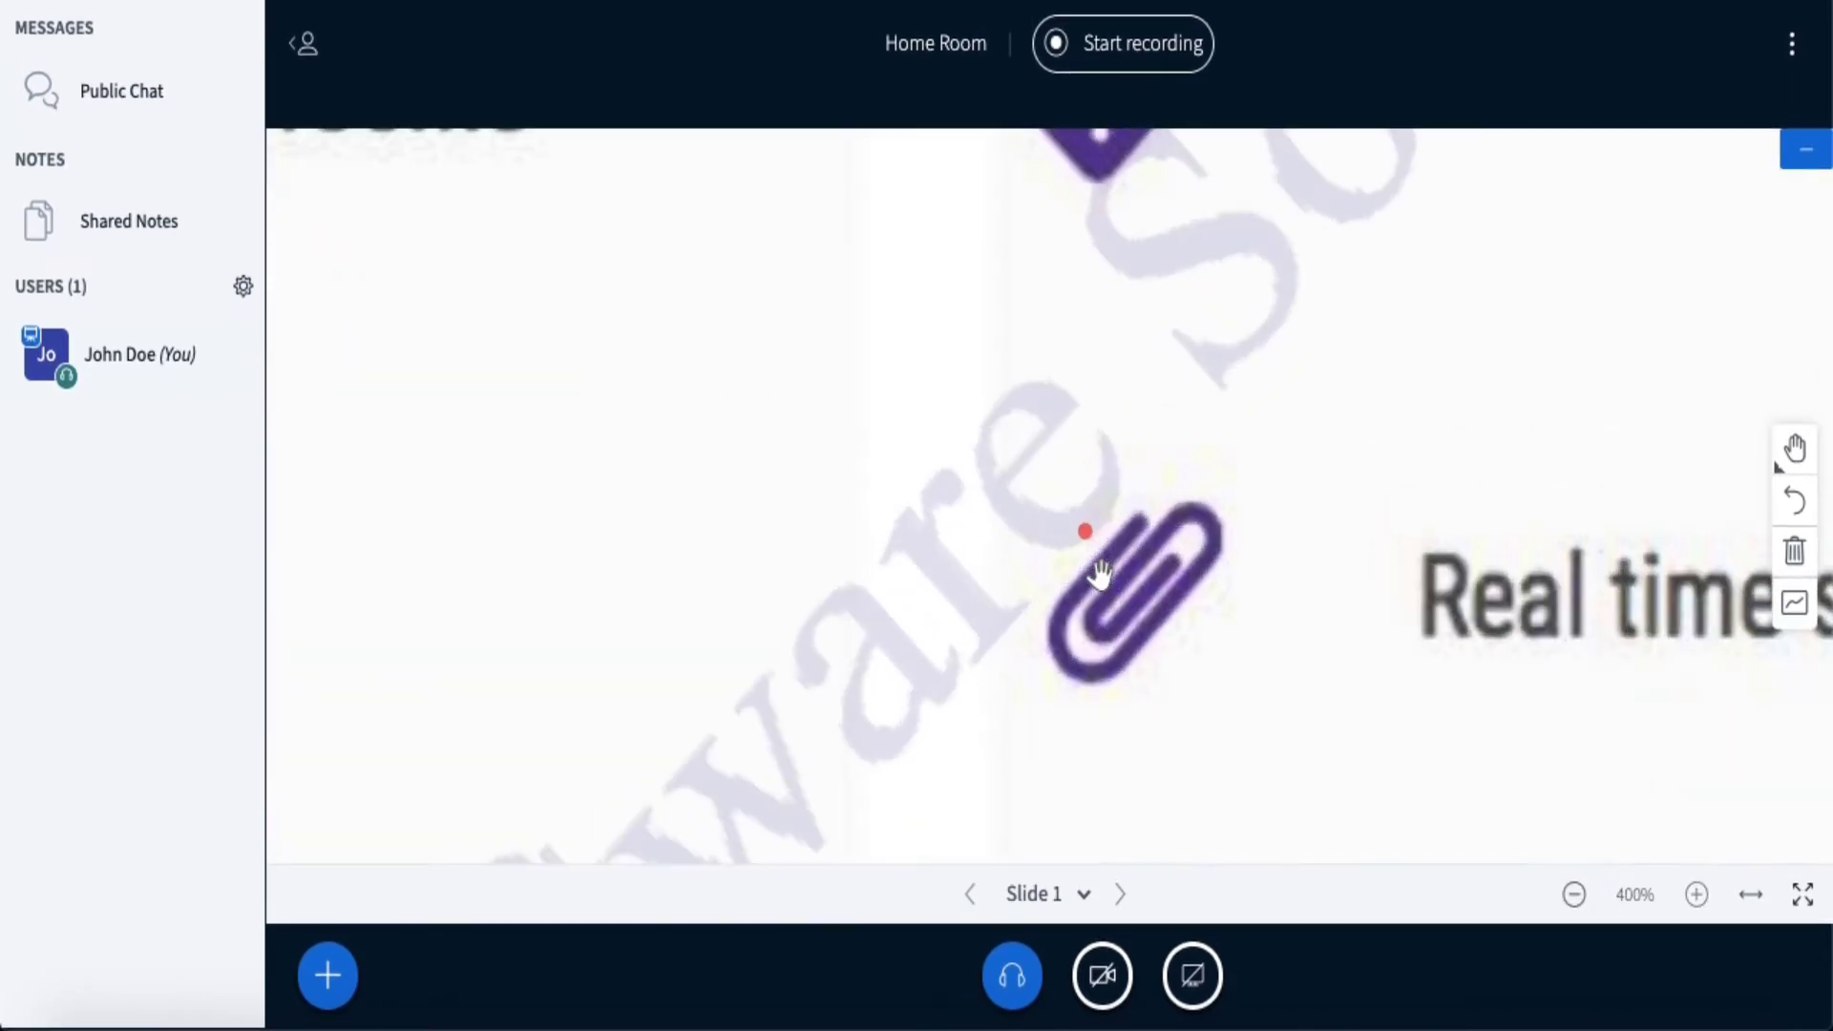
pyautogui.scroll(-1, 1100, 572)
pyautogui.scroll(2, 1099, 572)
pyautogui.scroll(-5, 1100, 572)
pyautogui.scroll(8, 1100, 572)
pyautogui.scroll(-6, 1100, 573)
pyautogui.scroll(4, 1100, 572)
pyautogui.scroll(-4, 1099, 573)
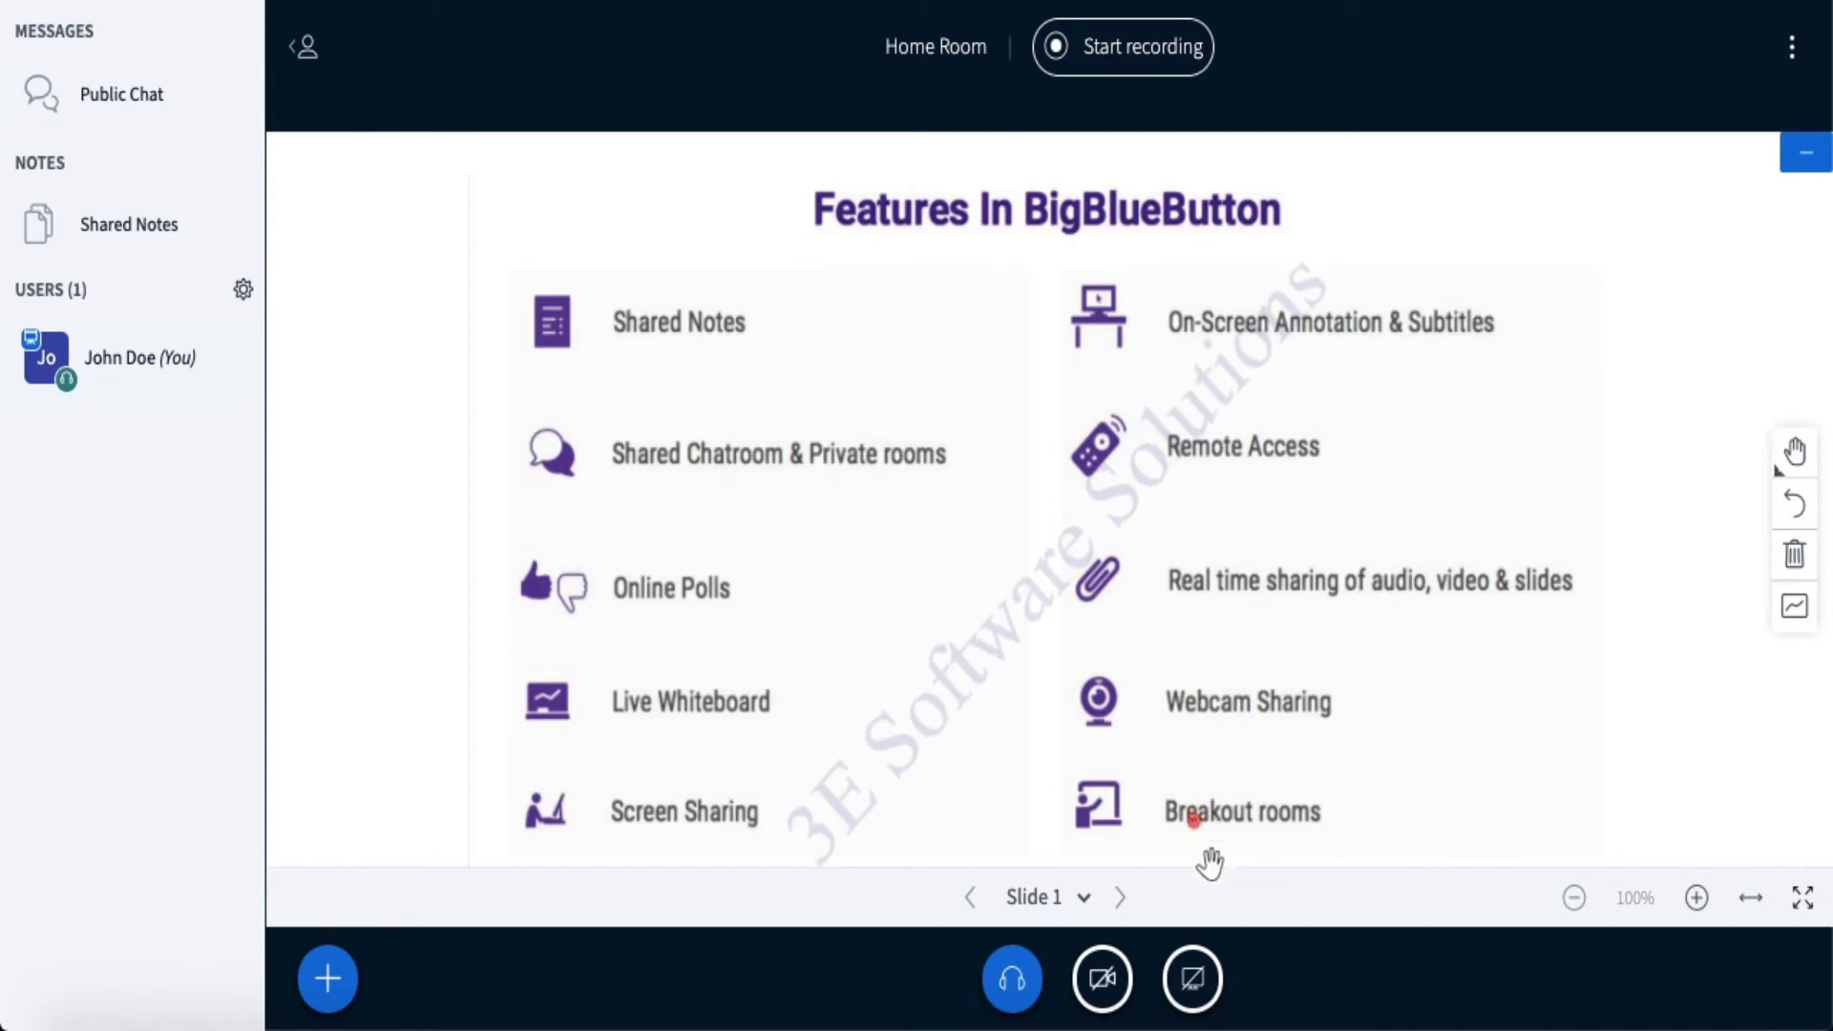
pyautogui.click(1697, 899)
pyautogui.click(1697, 899)
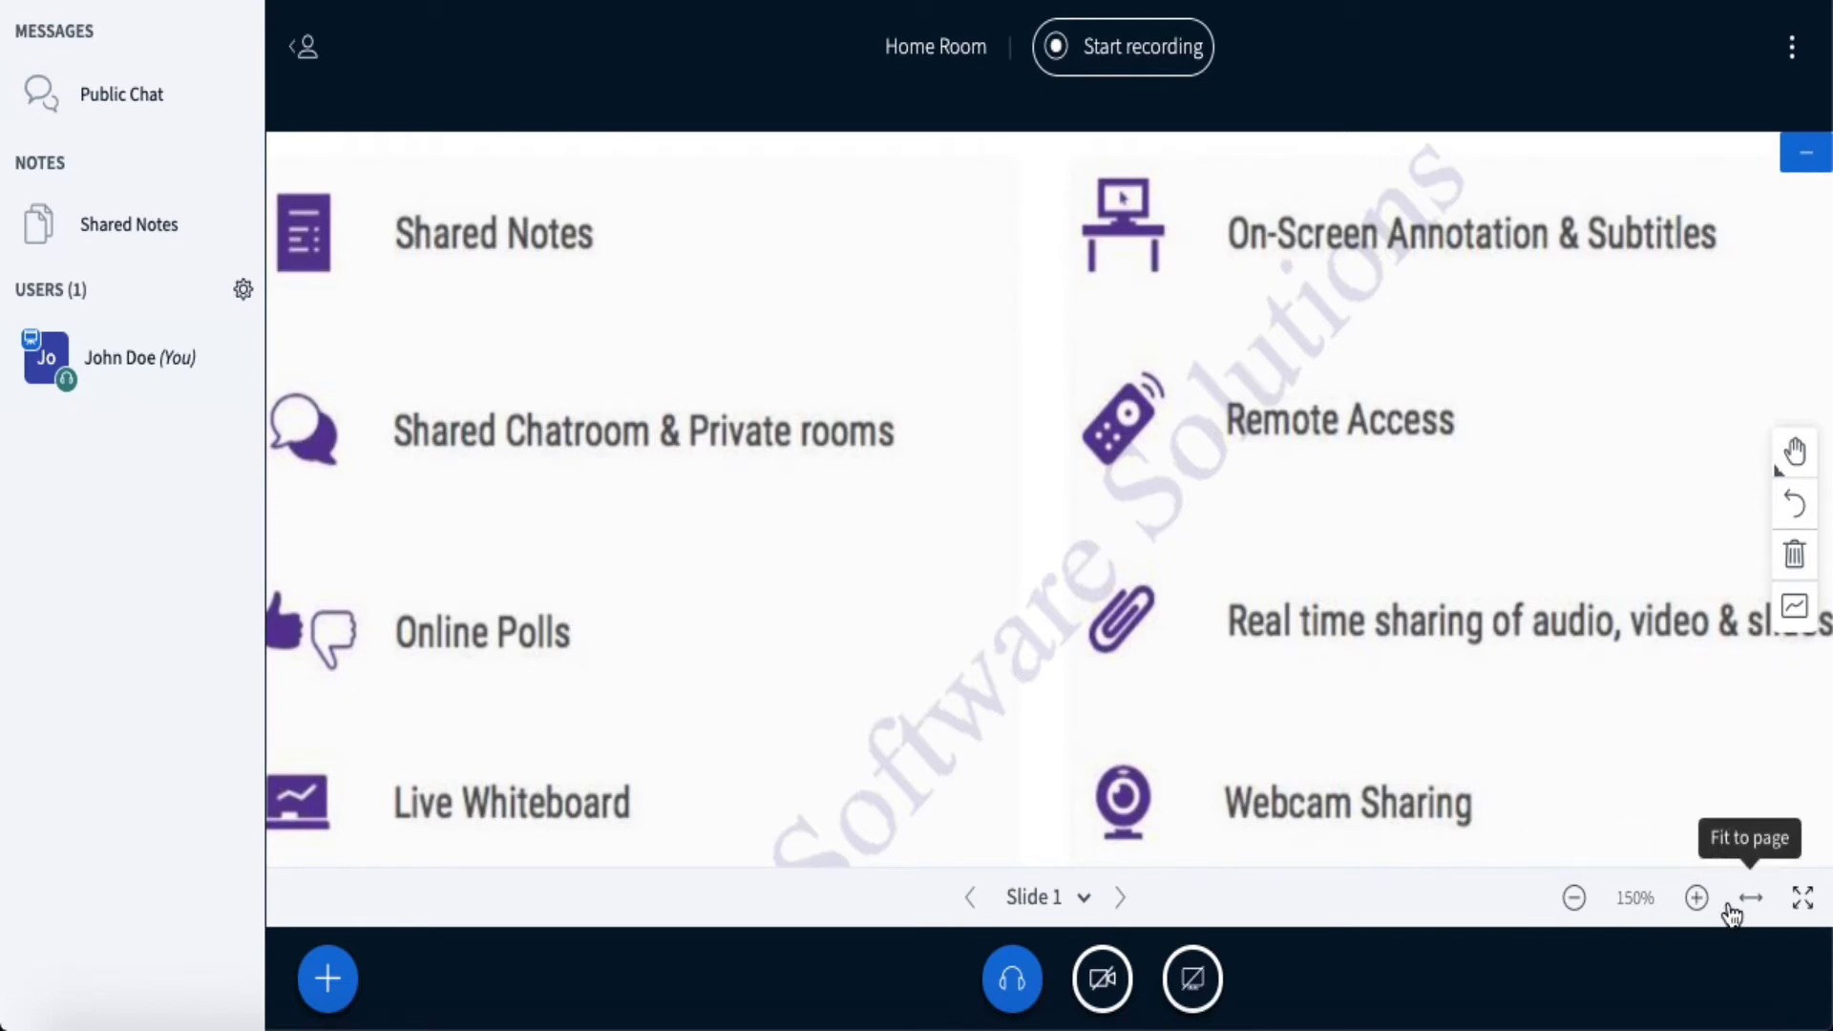
pyautogui.click(1575, 902)
pyautogui.click(1575, 902)
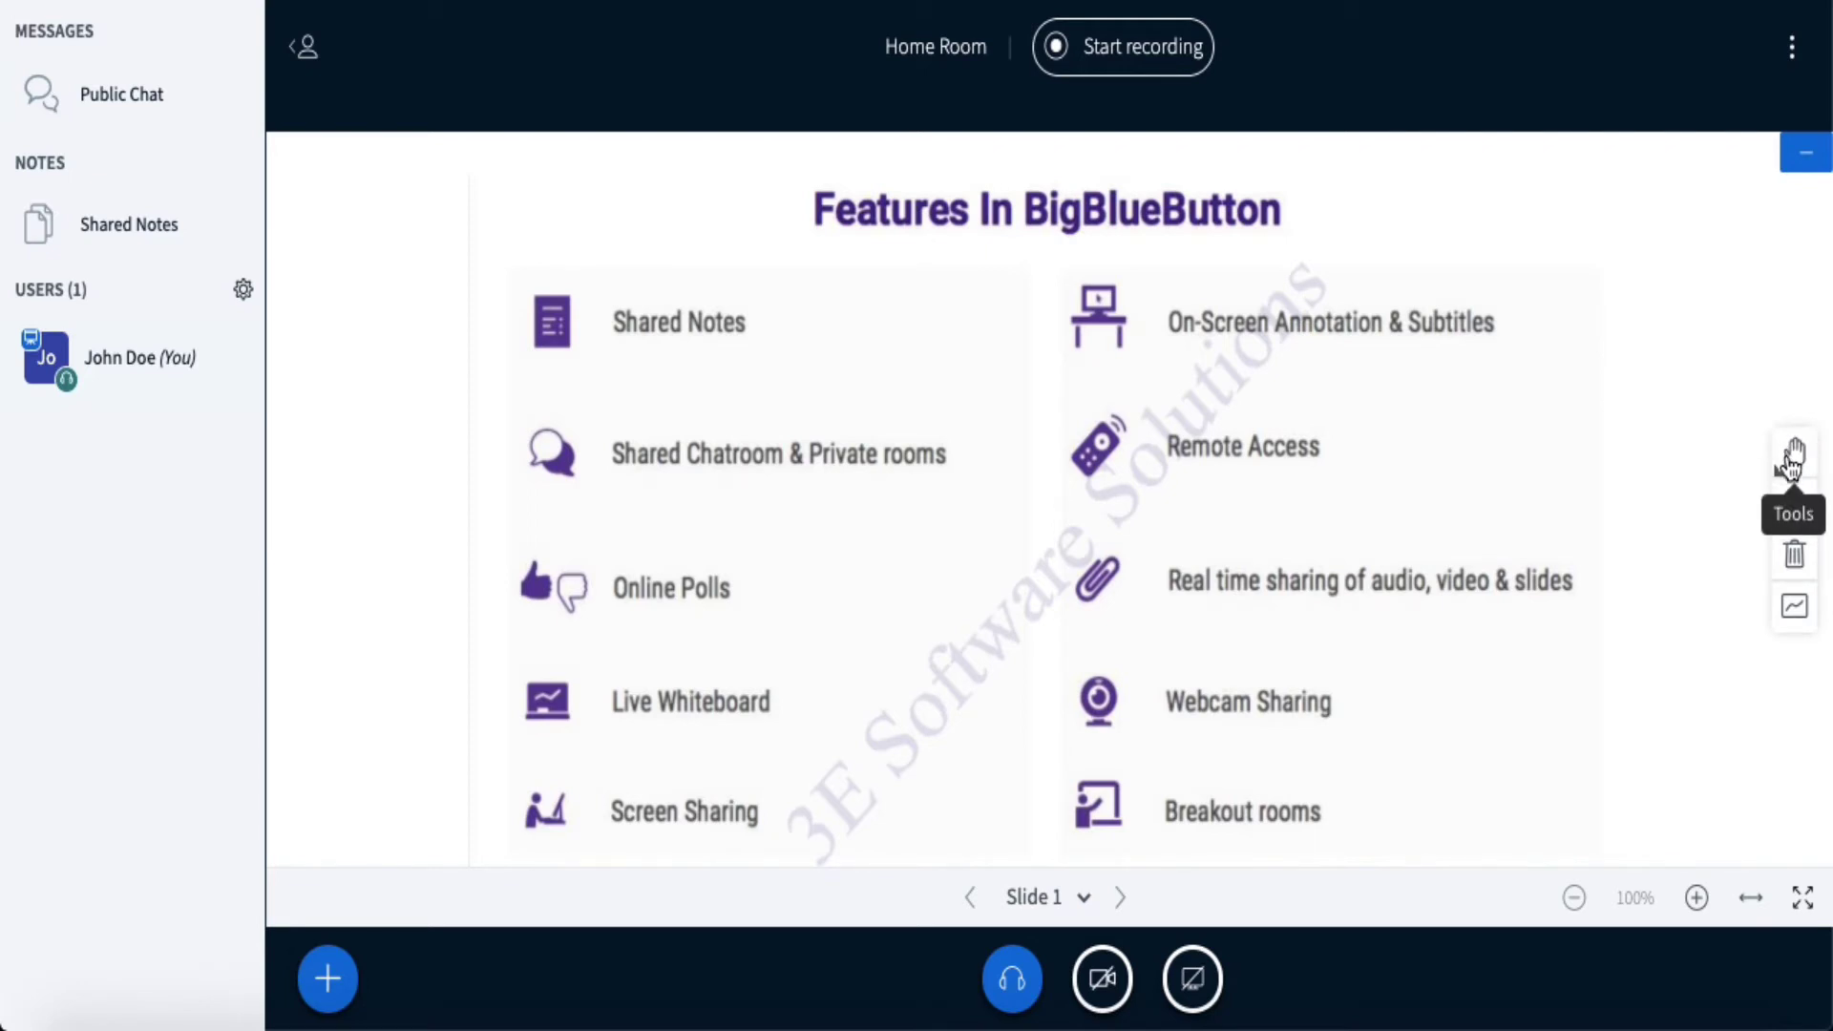
# - Mark 'Live Whiteboard' and 'On-Screen Annotation & Subtitles' with red pencil strokes
pyautogui.click(1791, 466)
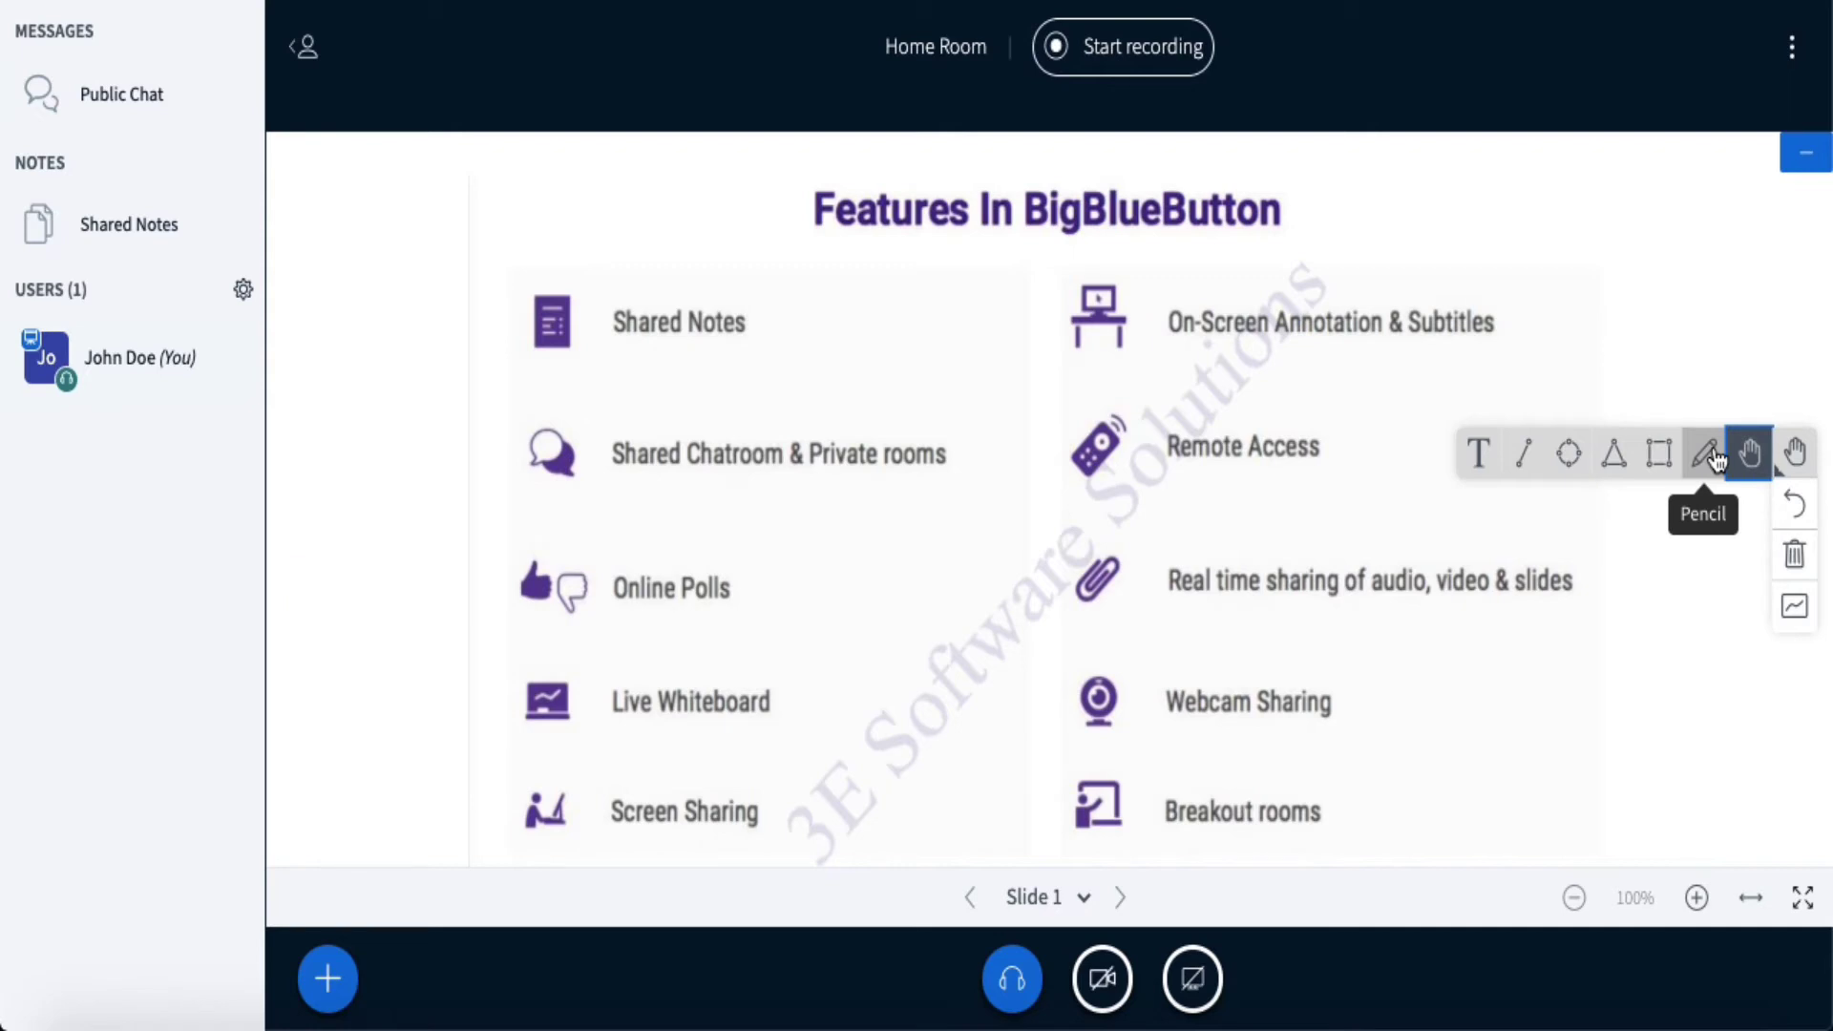
pyautogui.click(1708, 456)
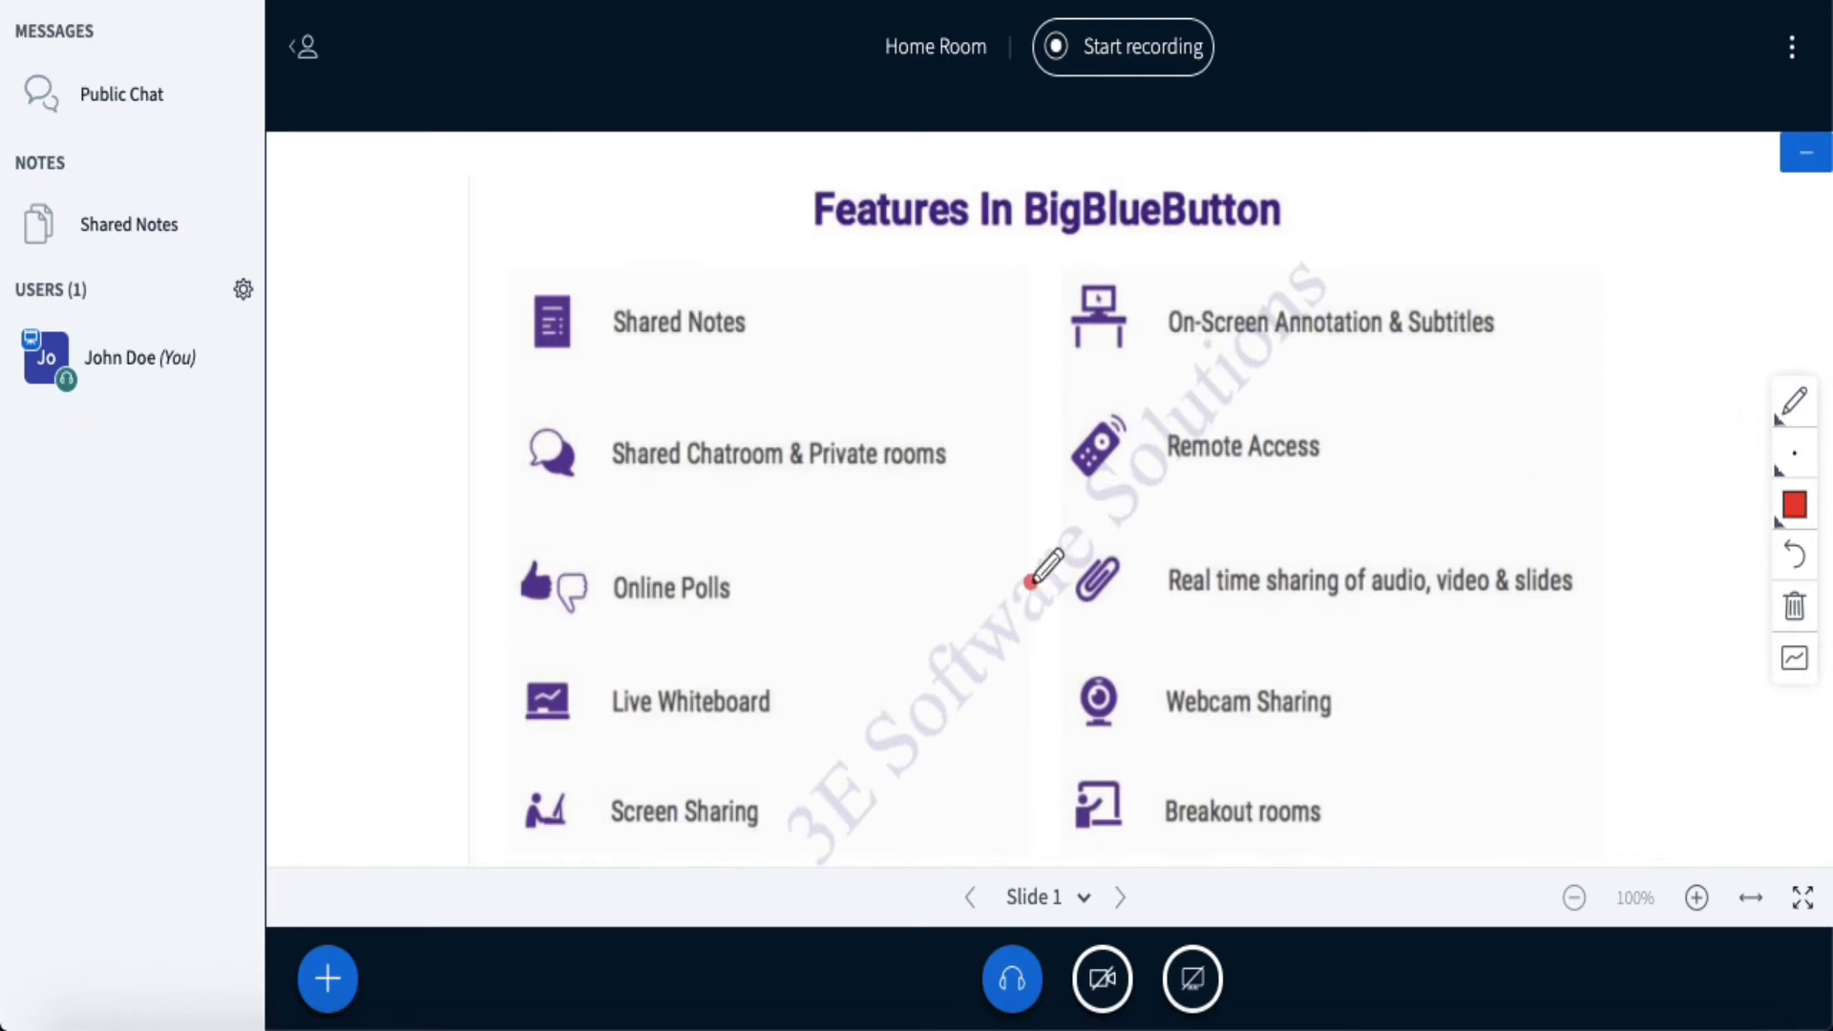
pyautogui.moveTo(821, 703)
pyautogui.mouseDown()
pyautogui.moveTo(564, 657)
pyautogui.moveTo(514, 746)
pyautogui.moveTo(772, 745)
pyautogui.moveTo(821, 692)
pyautogui.mouseUp()
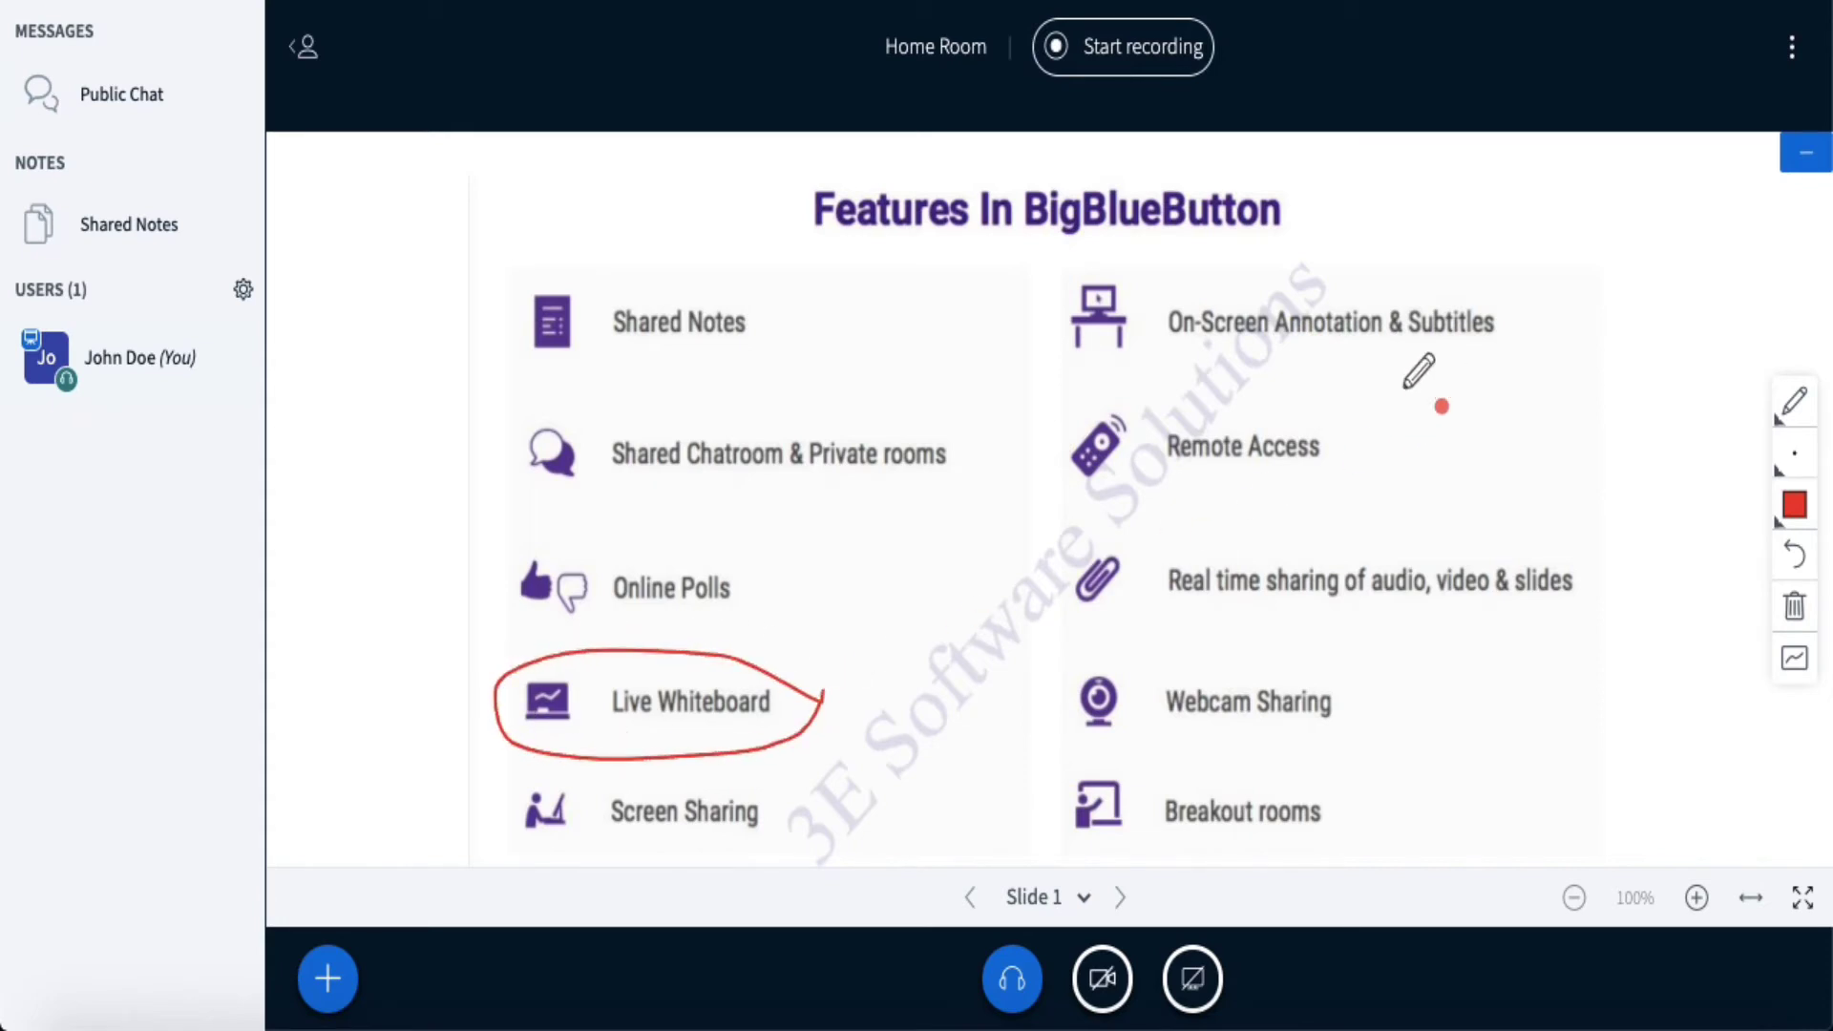
pyautogui.moveTo(1158, 378)
pyautogui.mouseDown()
pyautogui.moveTo(1382, 377)
pyautogui.moveTo(1515, 337)
pyautogui.moveTo(1303, 256)
pyautogui.moveTo(1067, 278)
pyautogui.moveTo(1108, 361)
pyautogui.moveTo(1195, 375)
pyautogui.mouseUp()
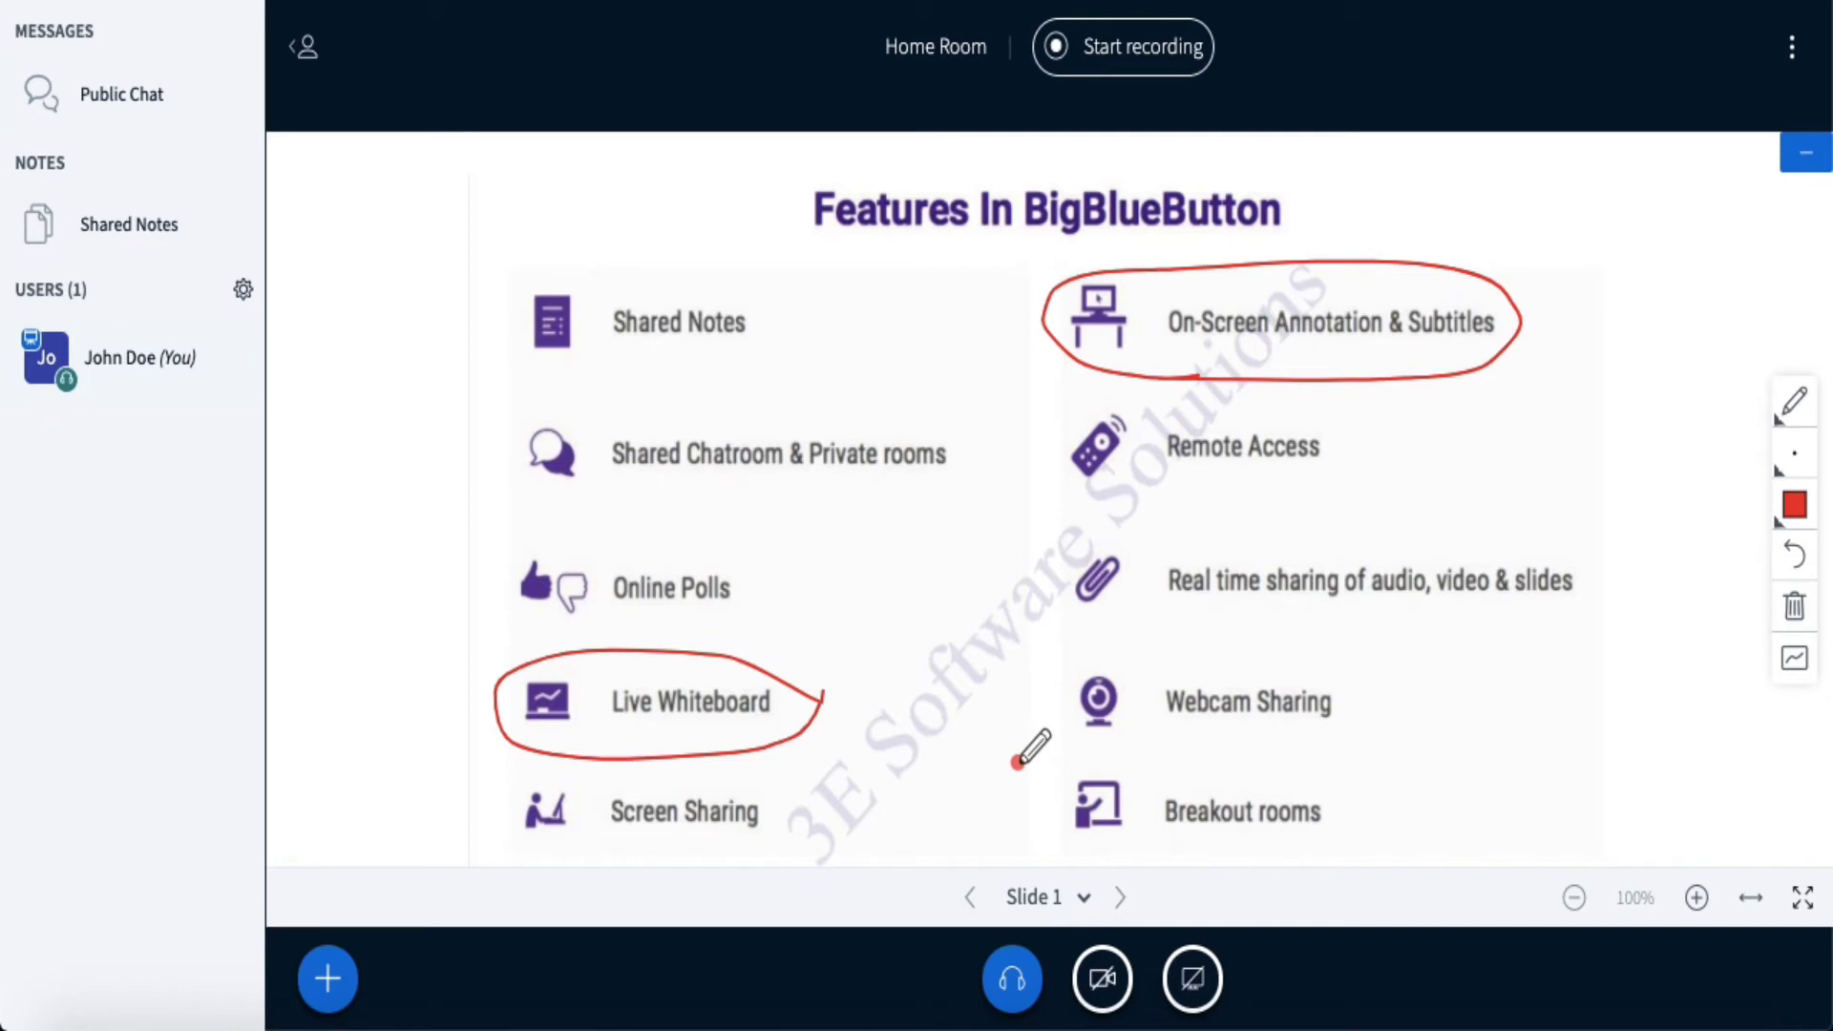
pyautogui.click(1780, 420)
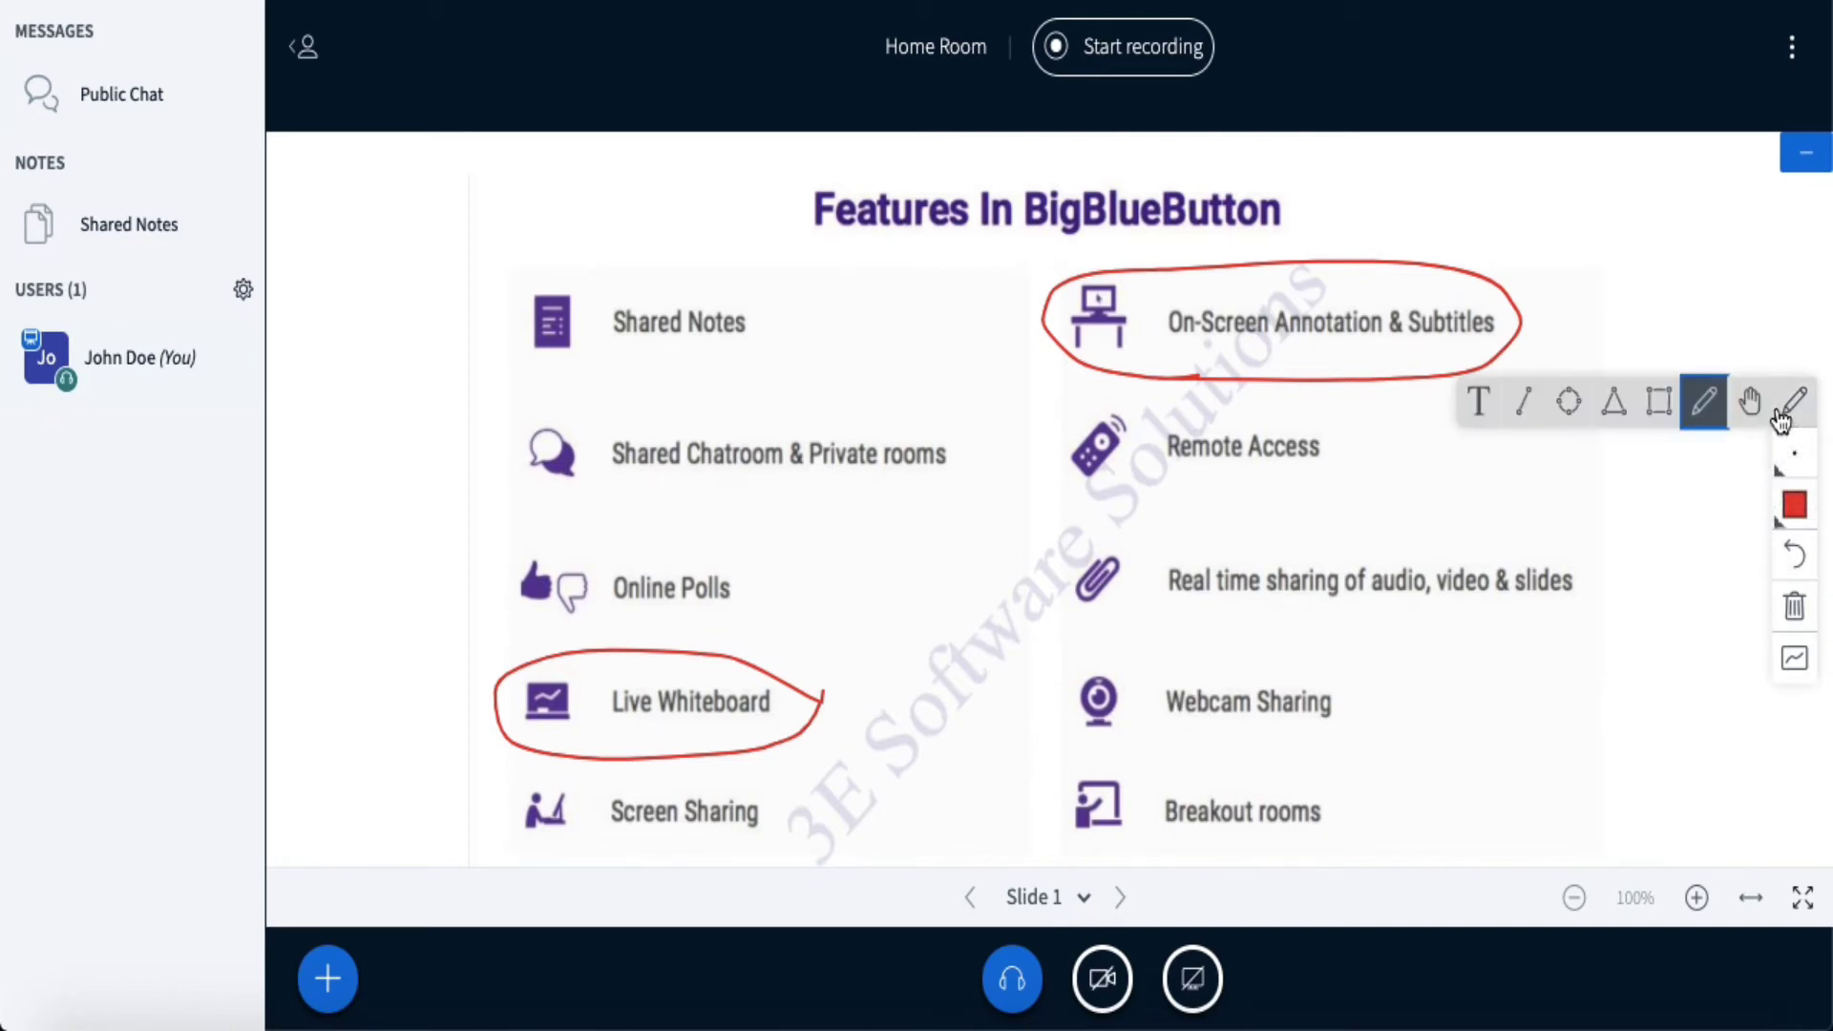
# - Write 'BigBlueButton is Open Source' in a text box below Remote Access and commit it
pyautogui.click(1477, 401)
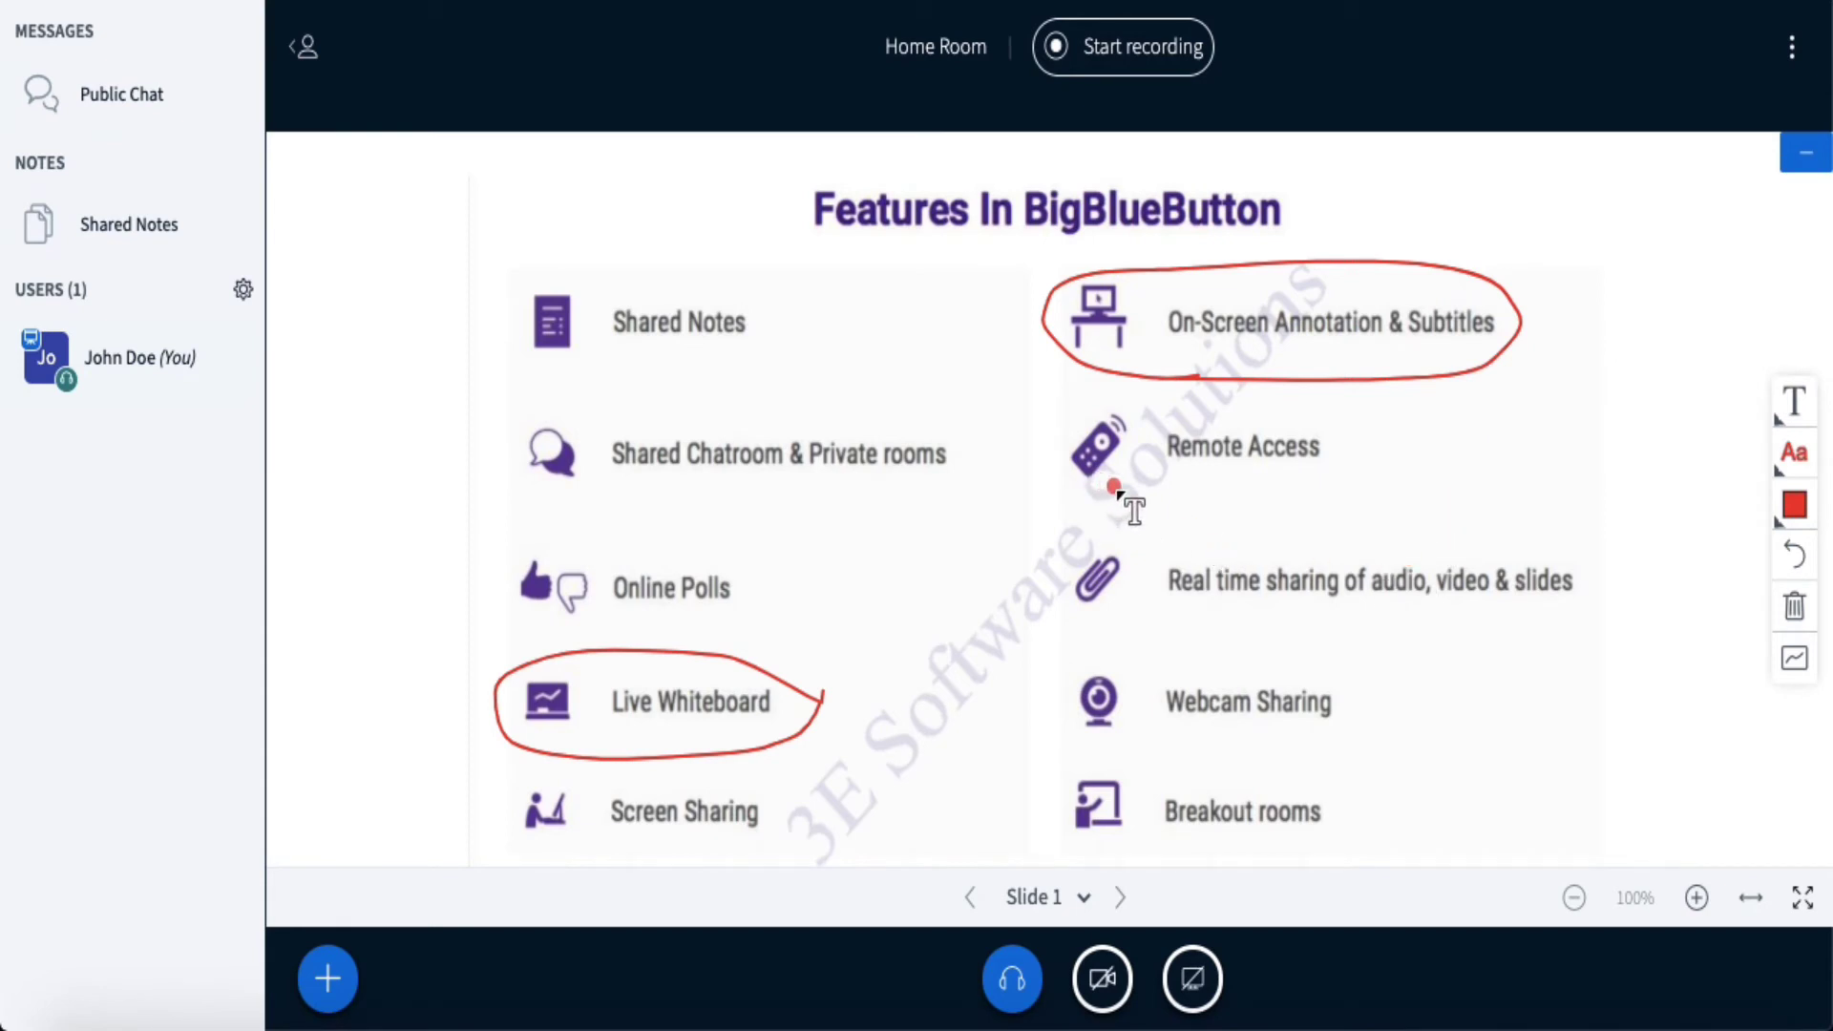
pyautogui.moveTo(1114, 489); pyautogui.dragTo(1545, 554)
pyautogui.write('OPen')
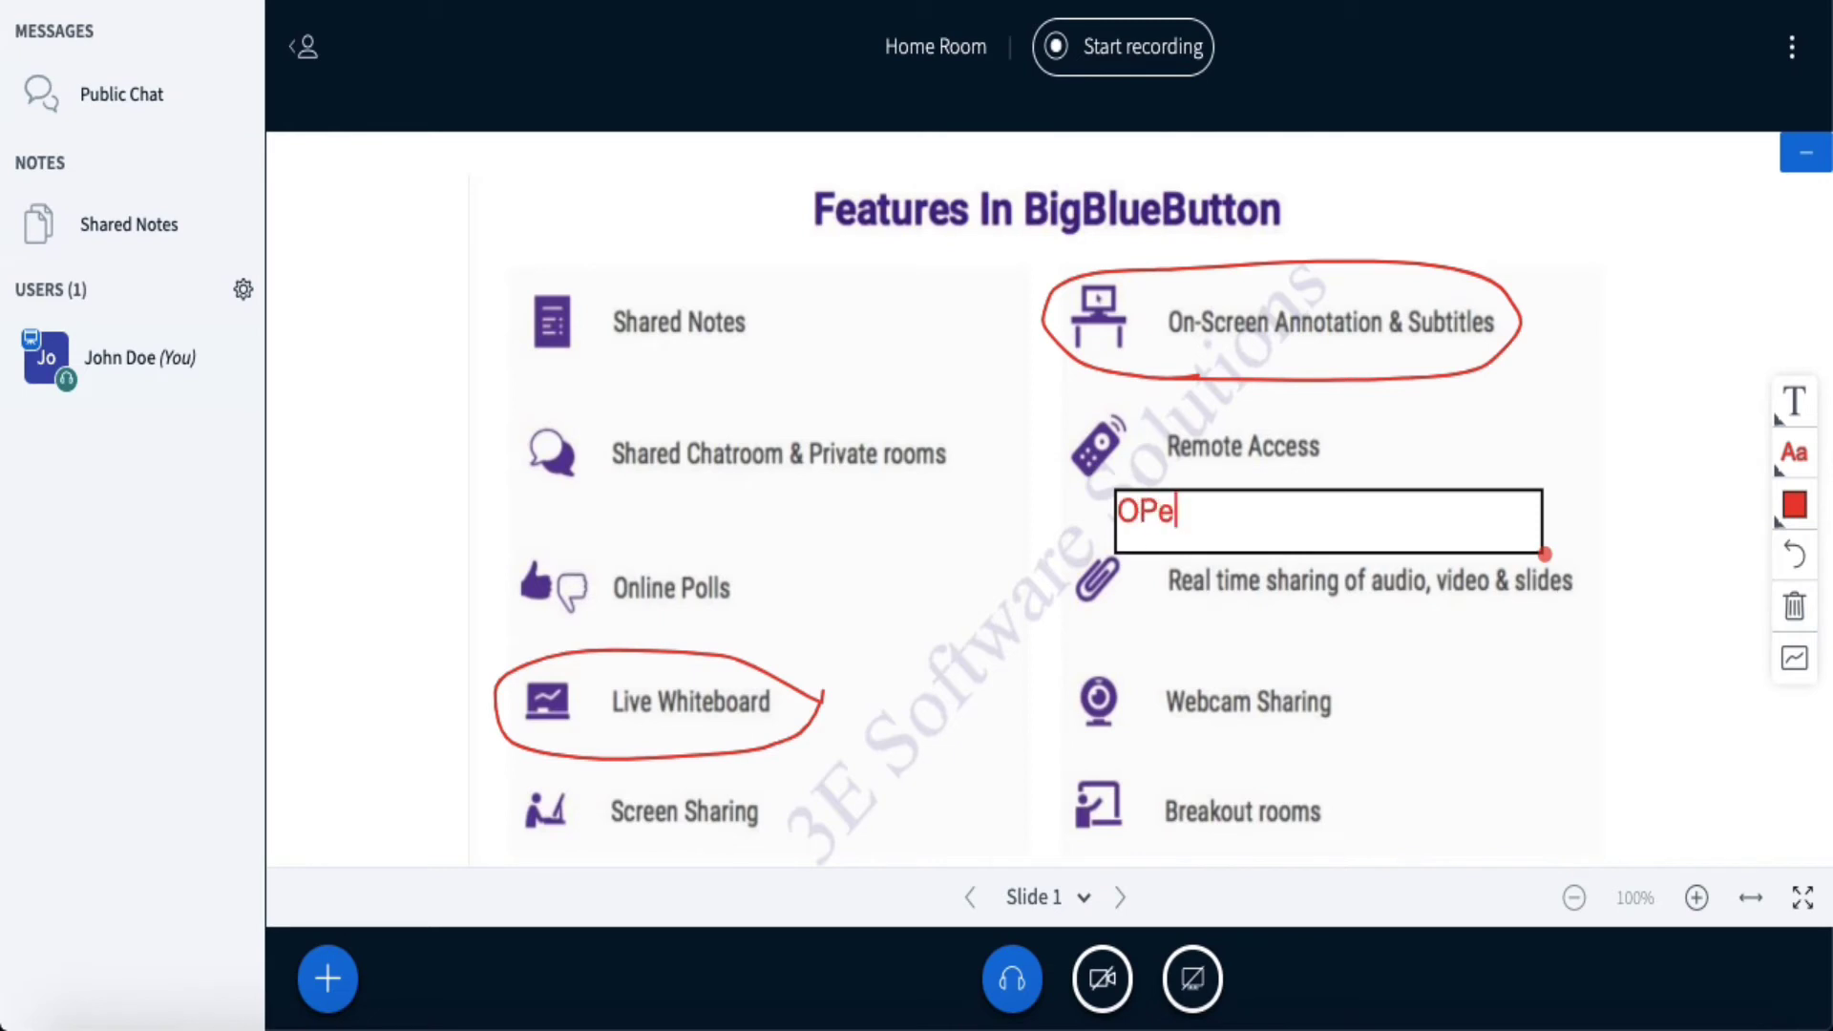
pyautogui.press('BackSpace')
pyautogui.write('Bigblue Button')
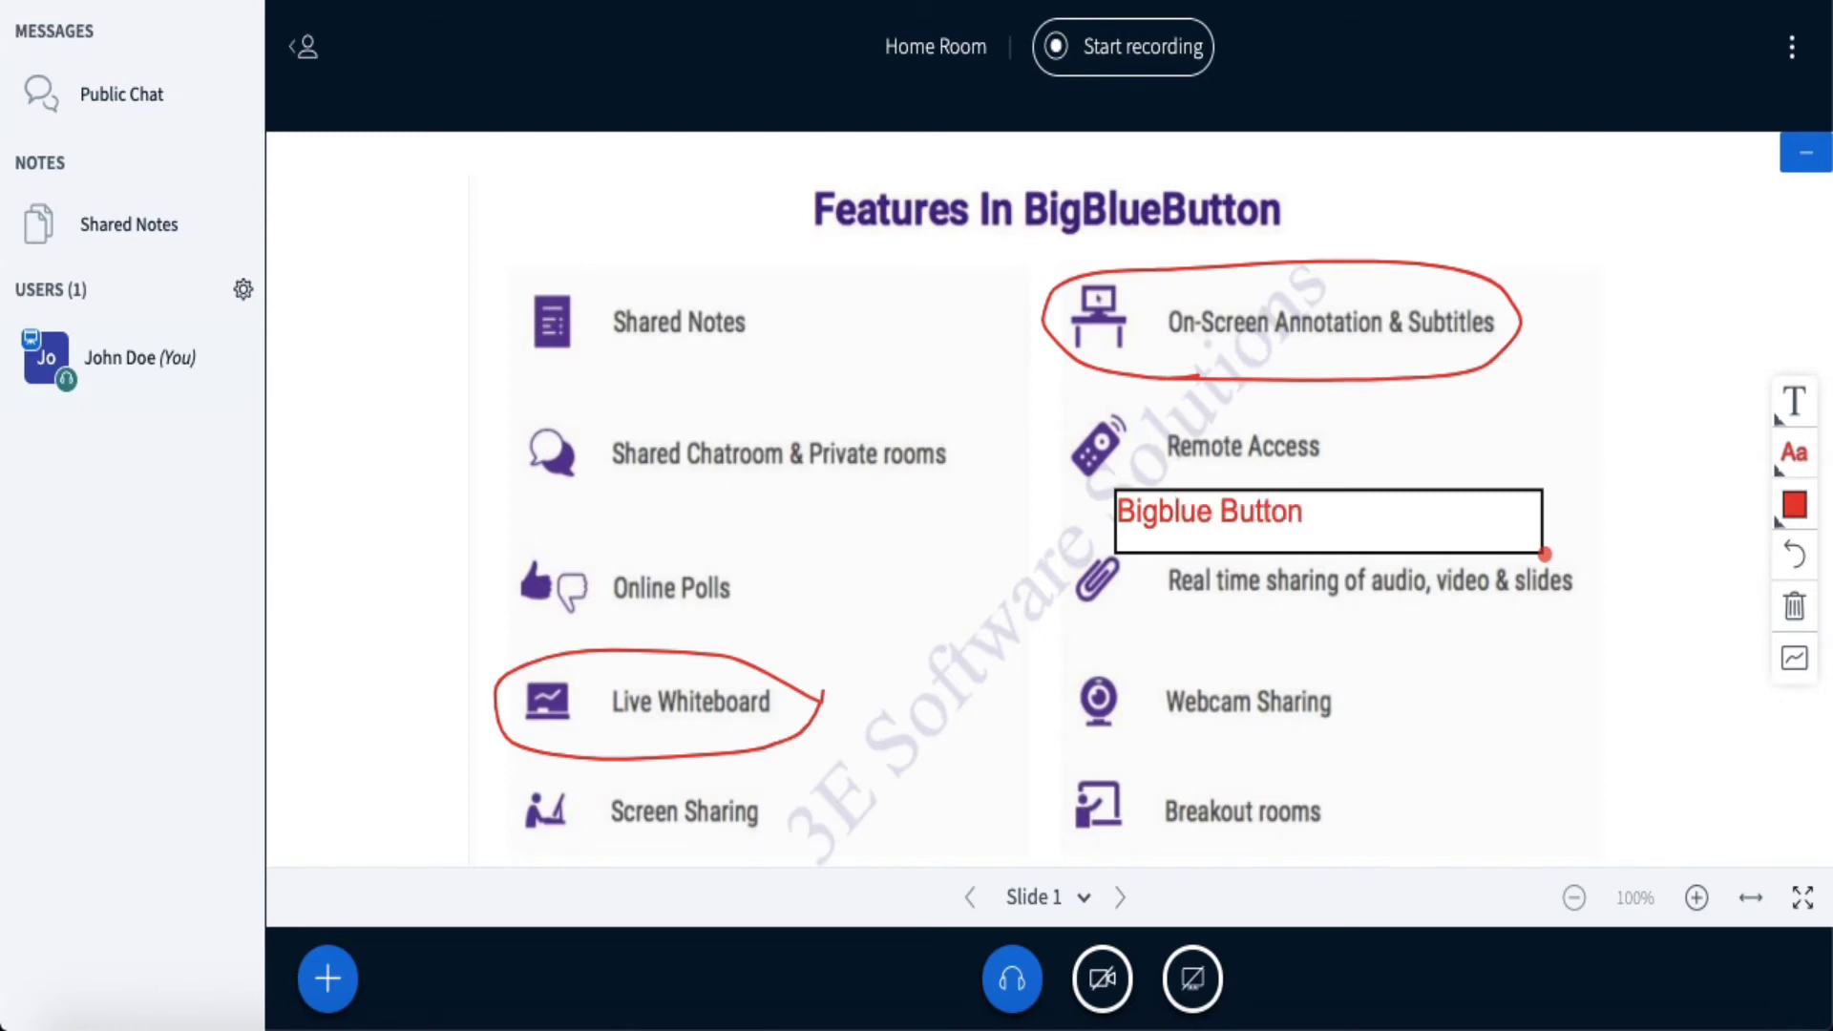
pyautogui.press('Delete')
pyautogui.press('BackSpace')
pyautogui.write('Button is Open Source')
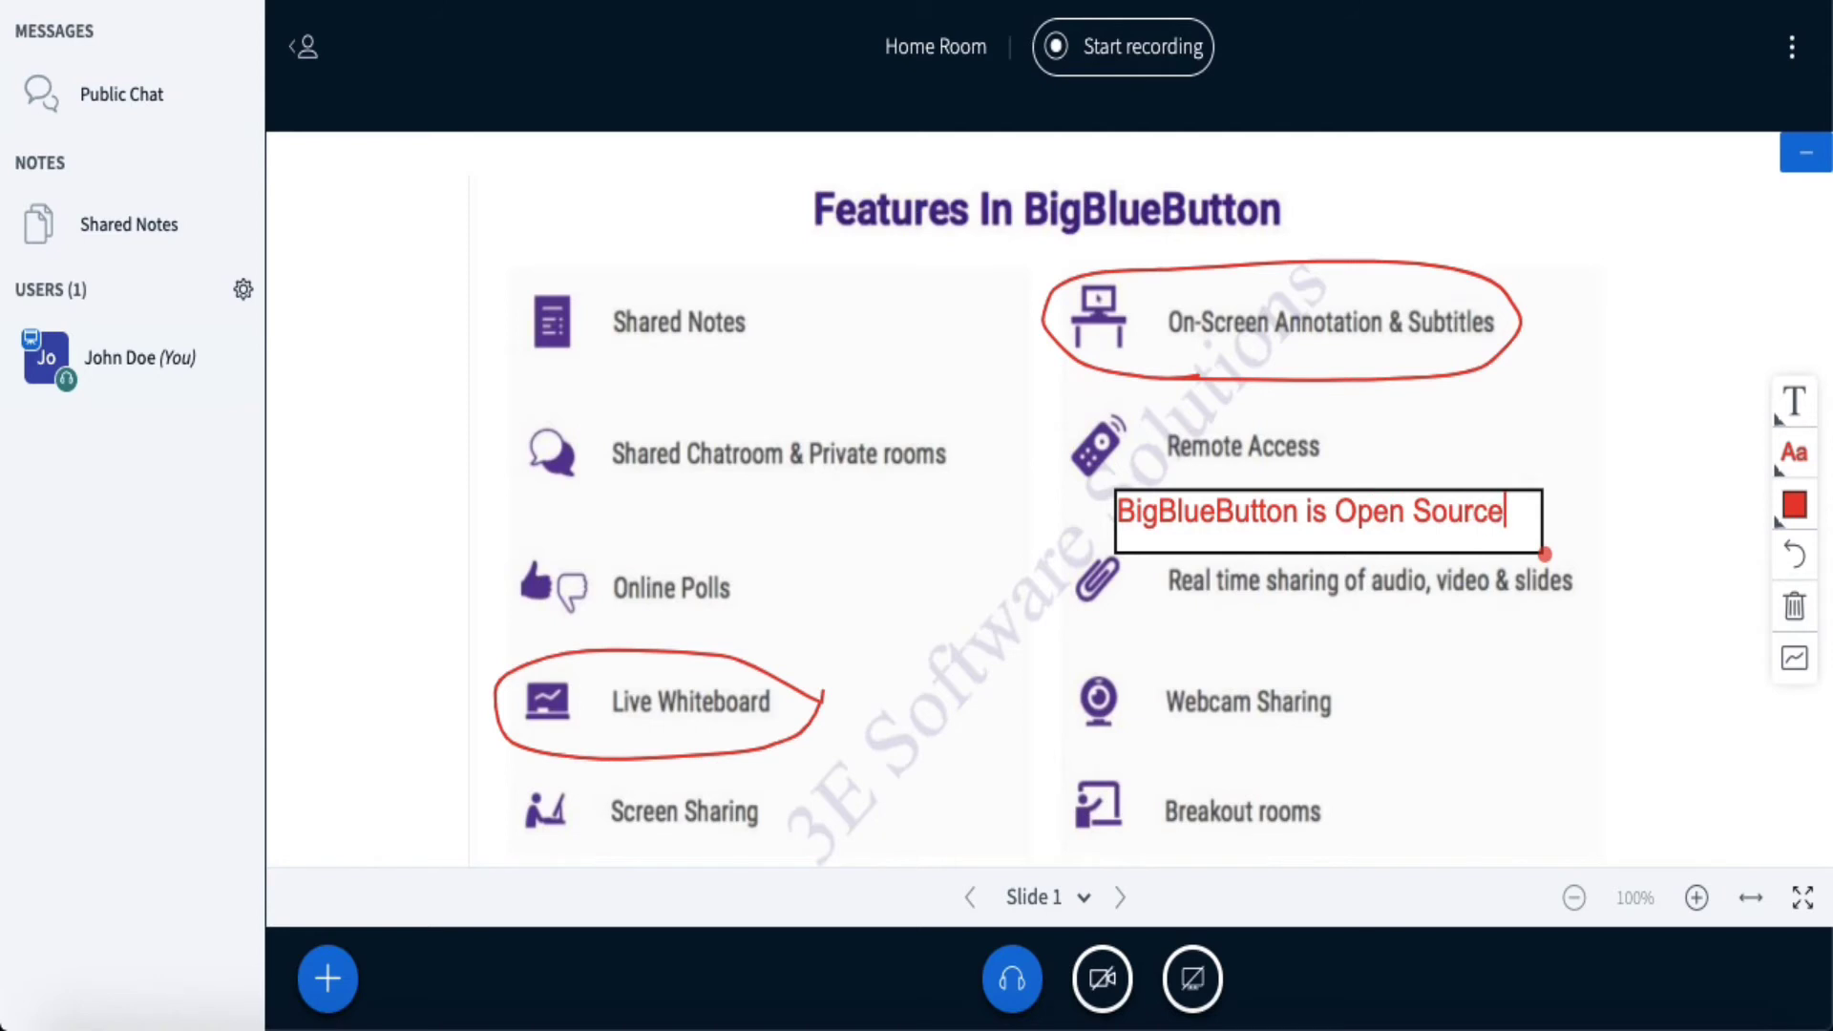
pyautogui.press('Return')
pyautogui.press('BackSpace')
pyautogui.click(1666, 494)
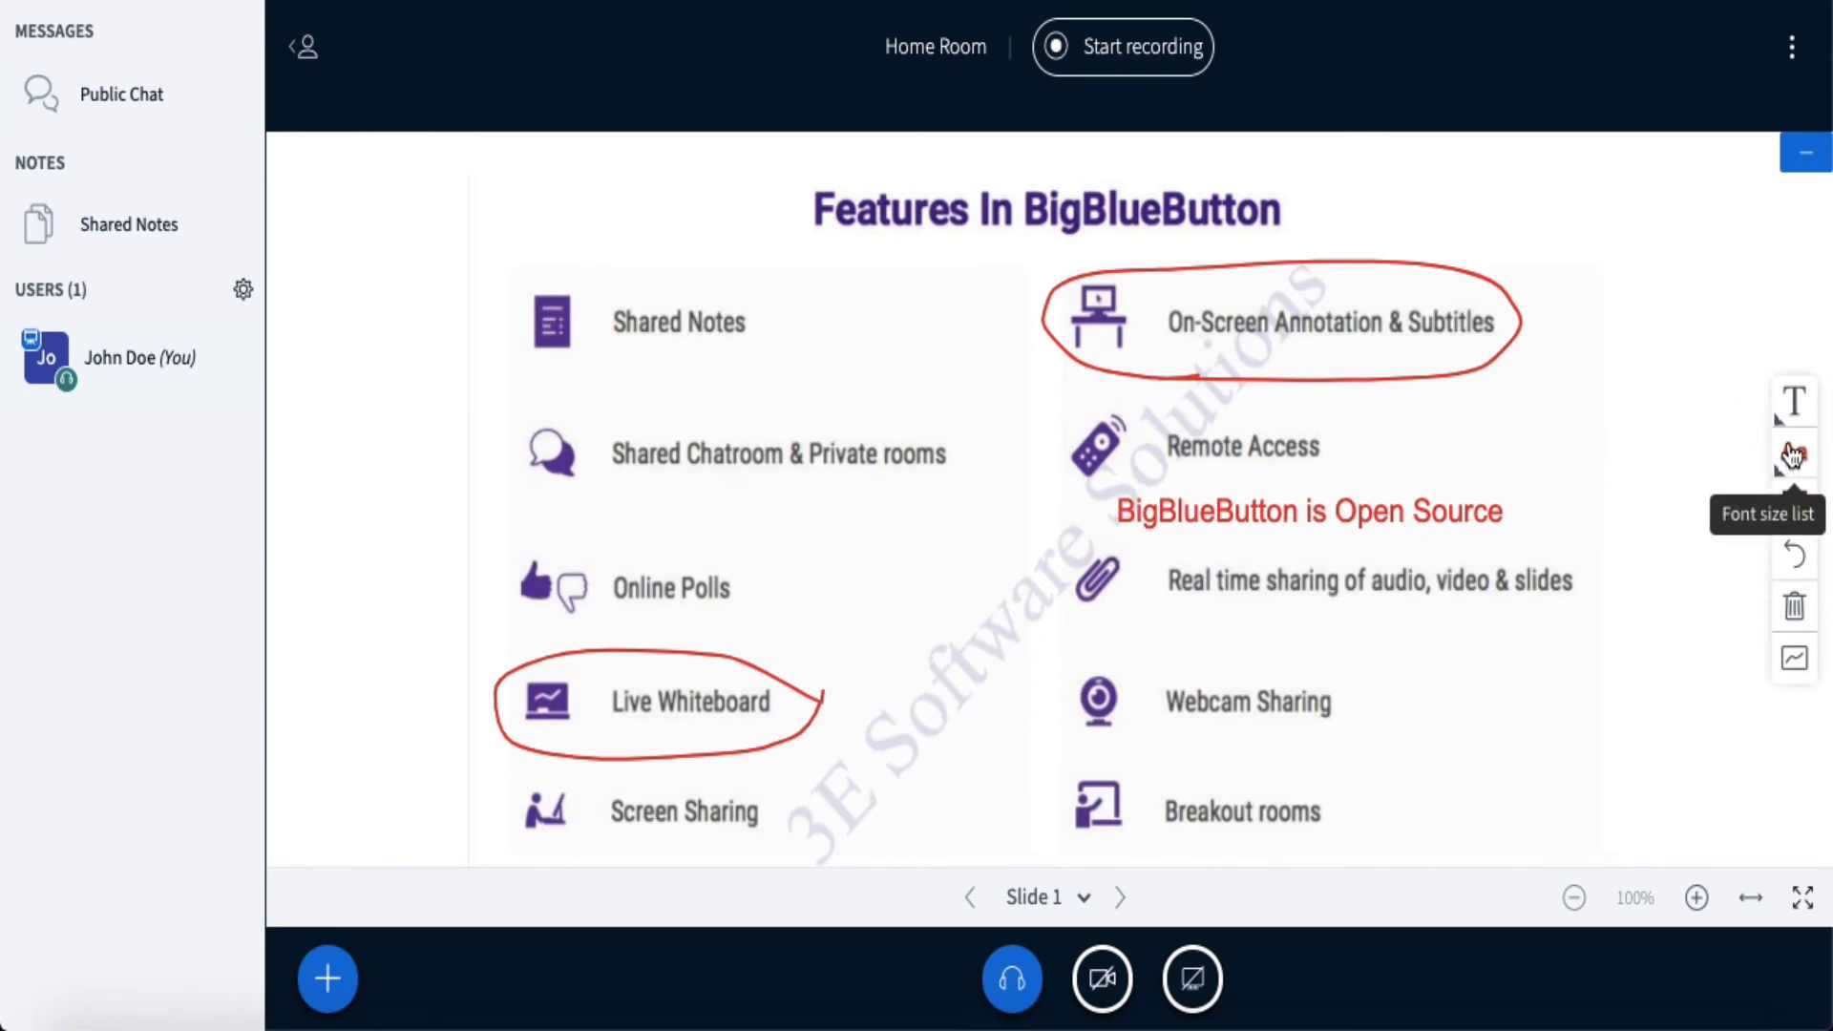
# - Set the text annotation colour to Orange
pyautogui.click(1790, 454)
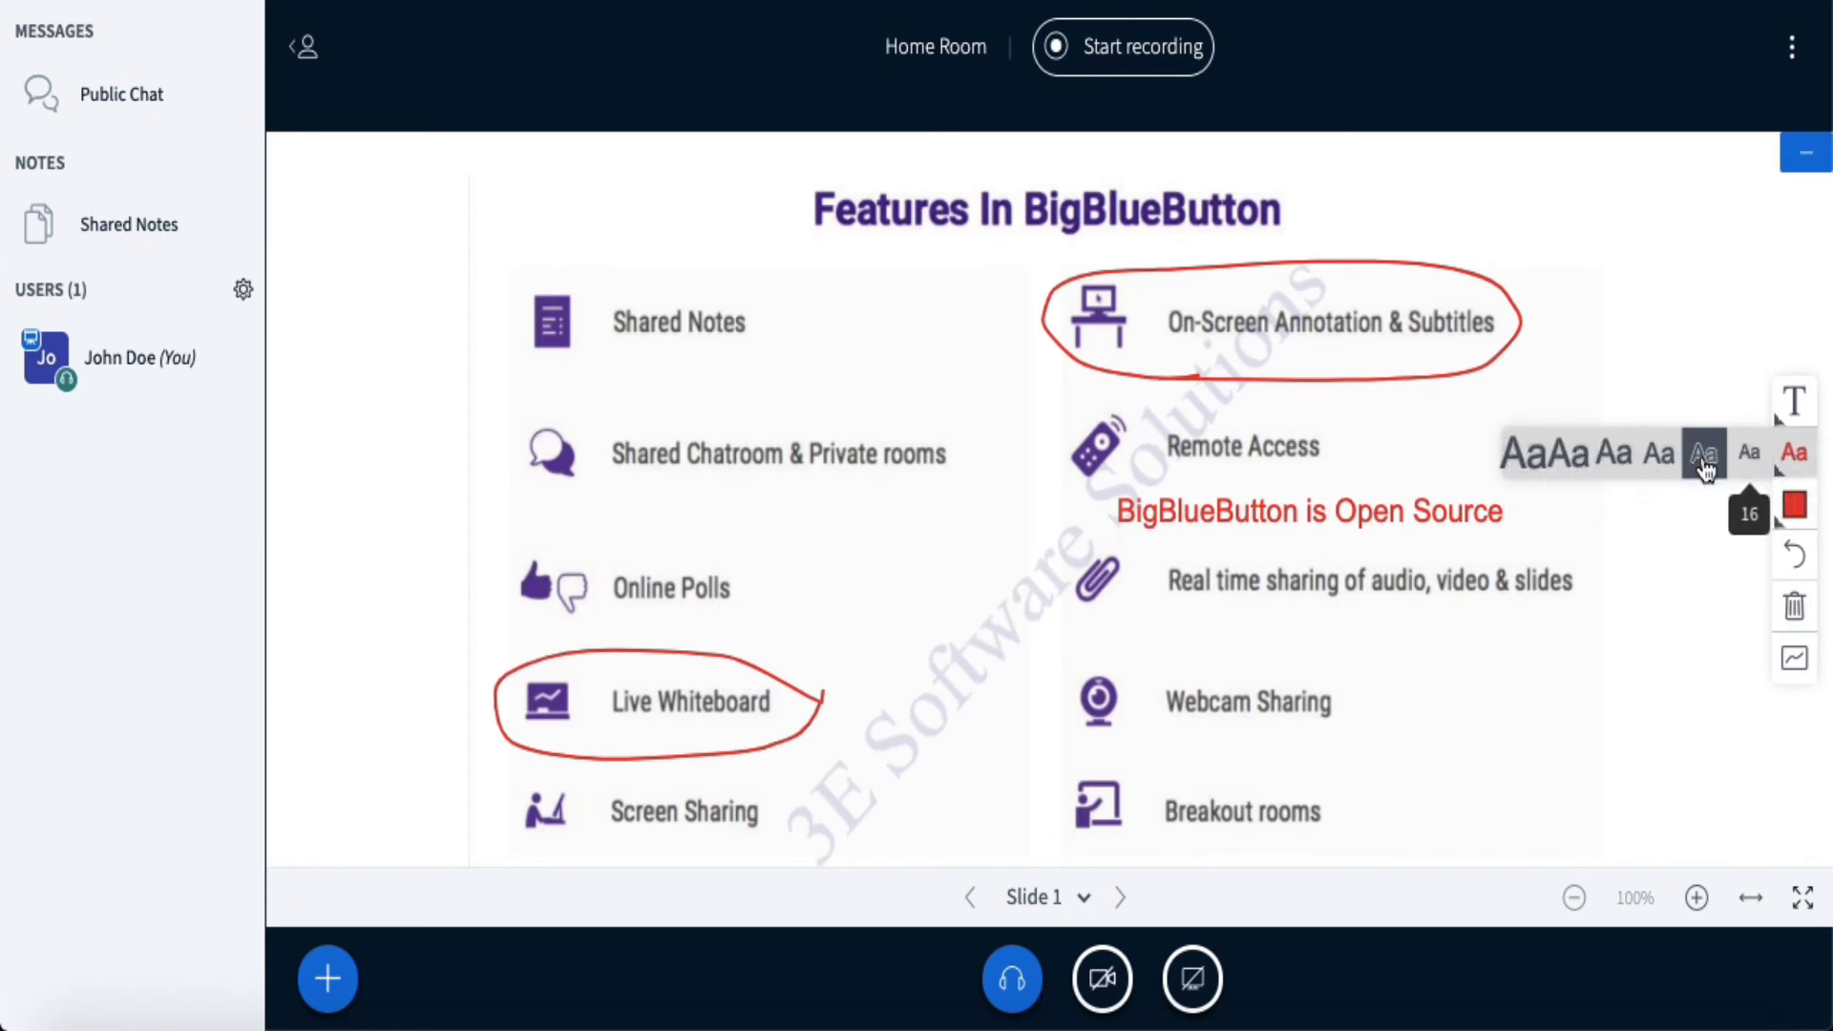
pyautogui.click(1793, 505)
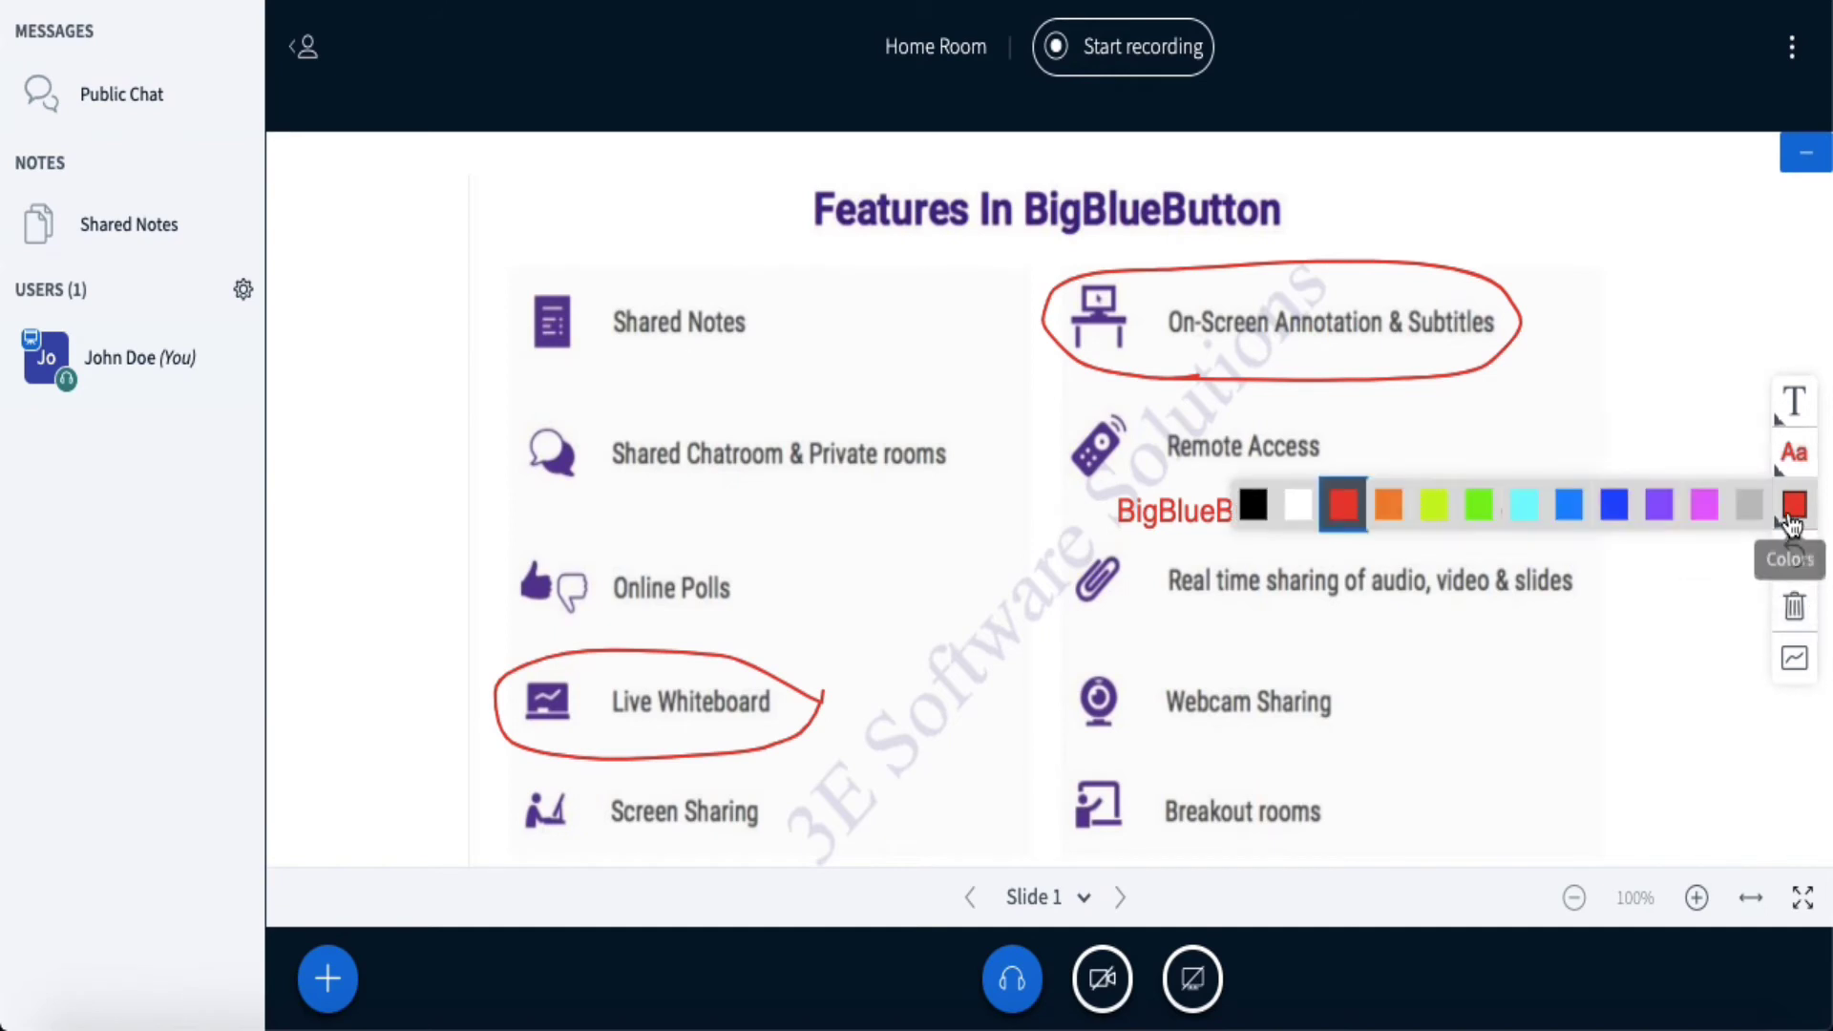
pyautogui.click(1391, 506)
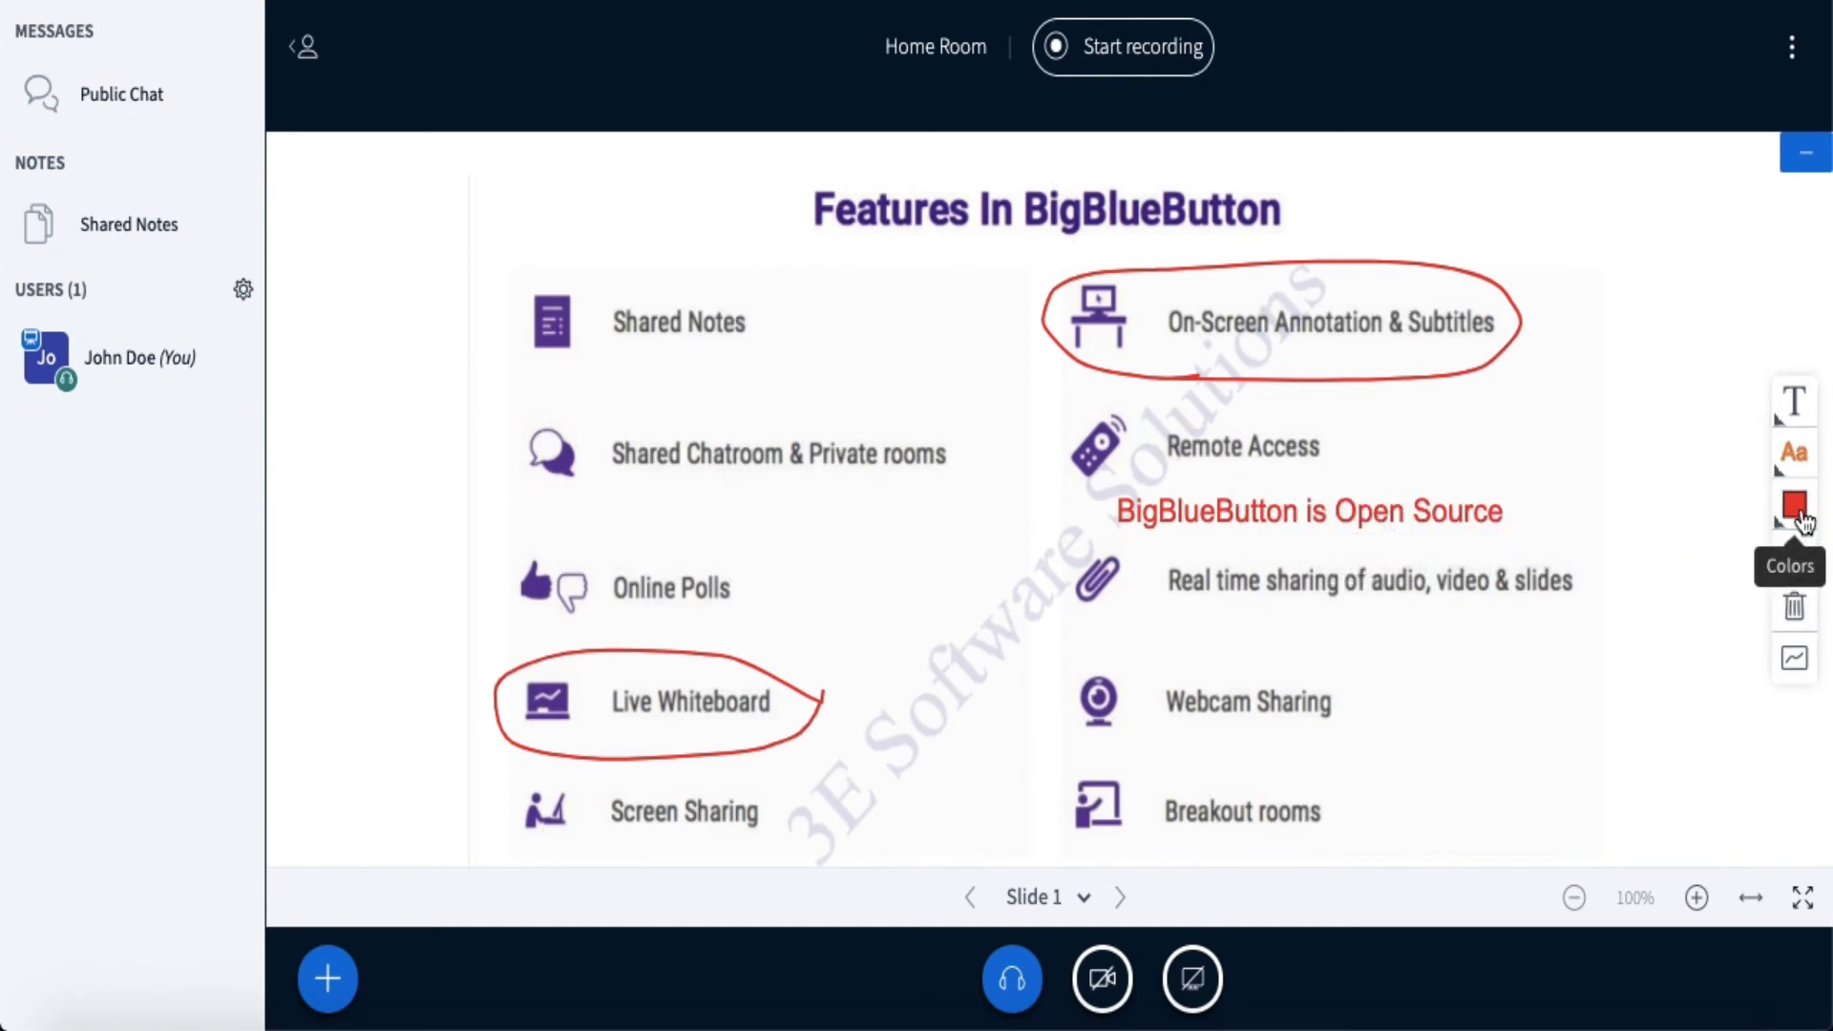
pyautogui.click(1795, 505)
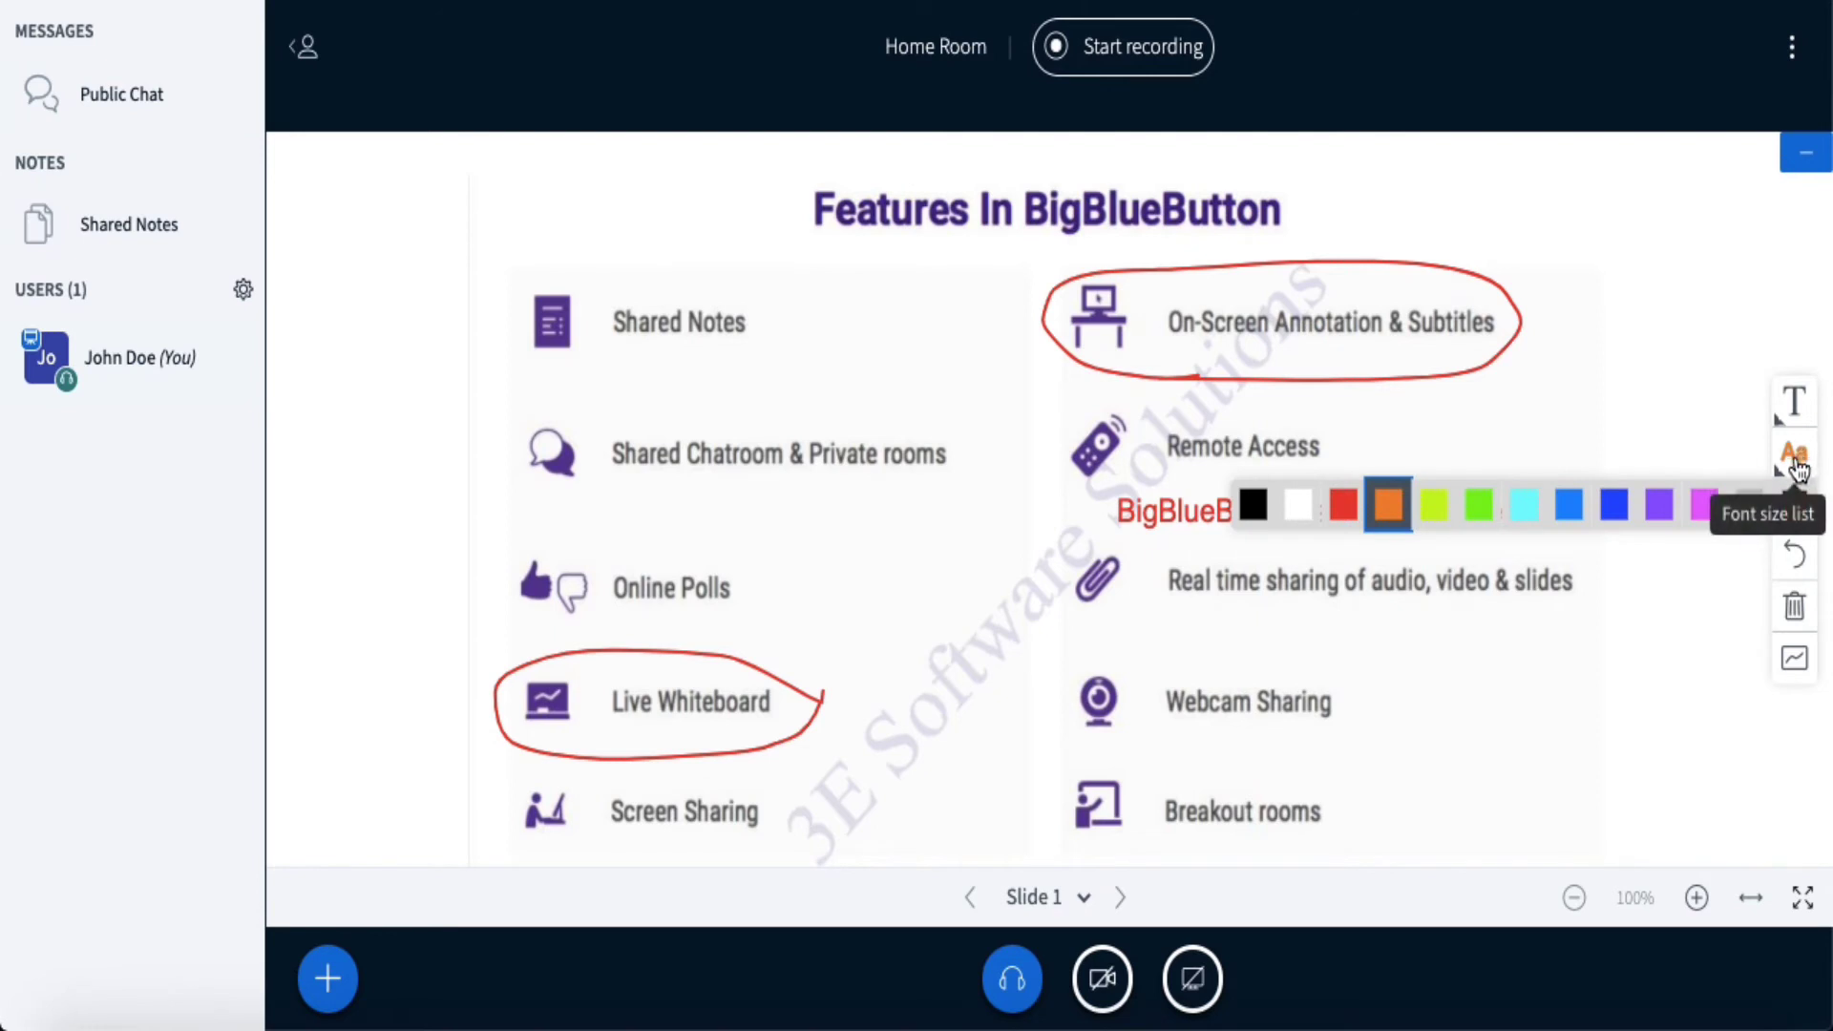
pyautogui.click(1798, 558)
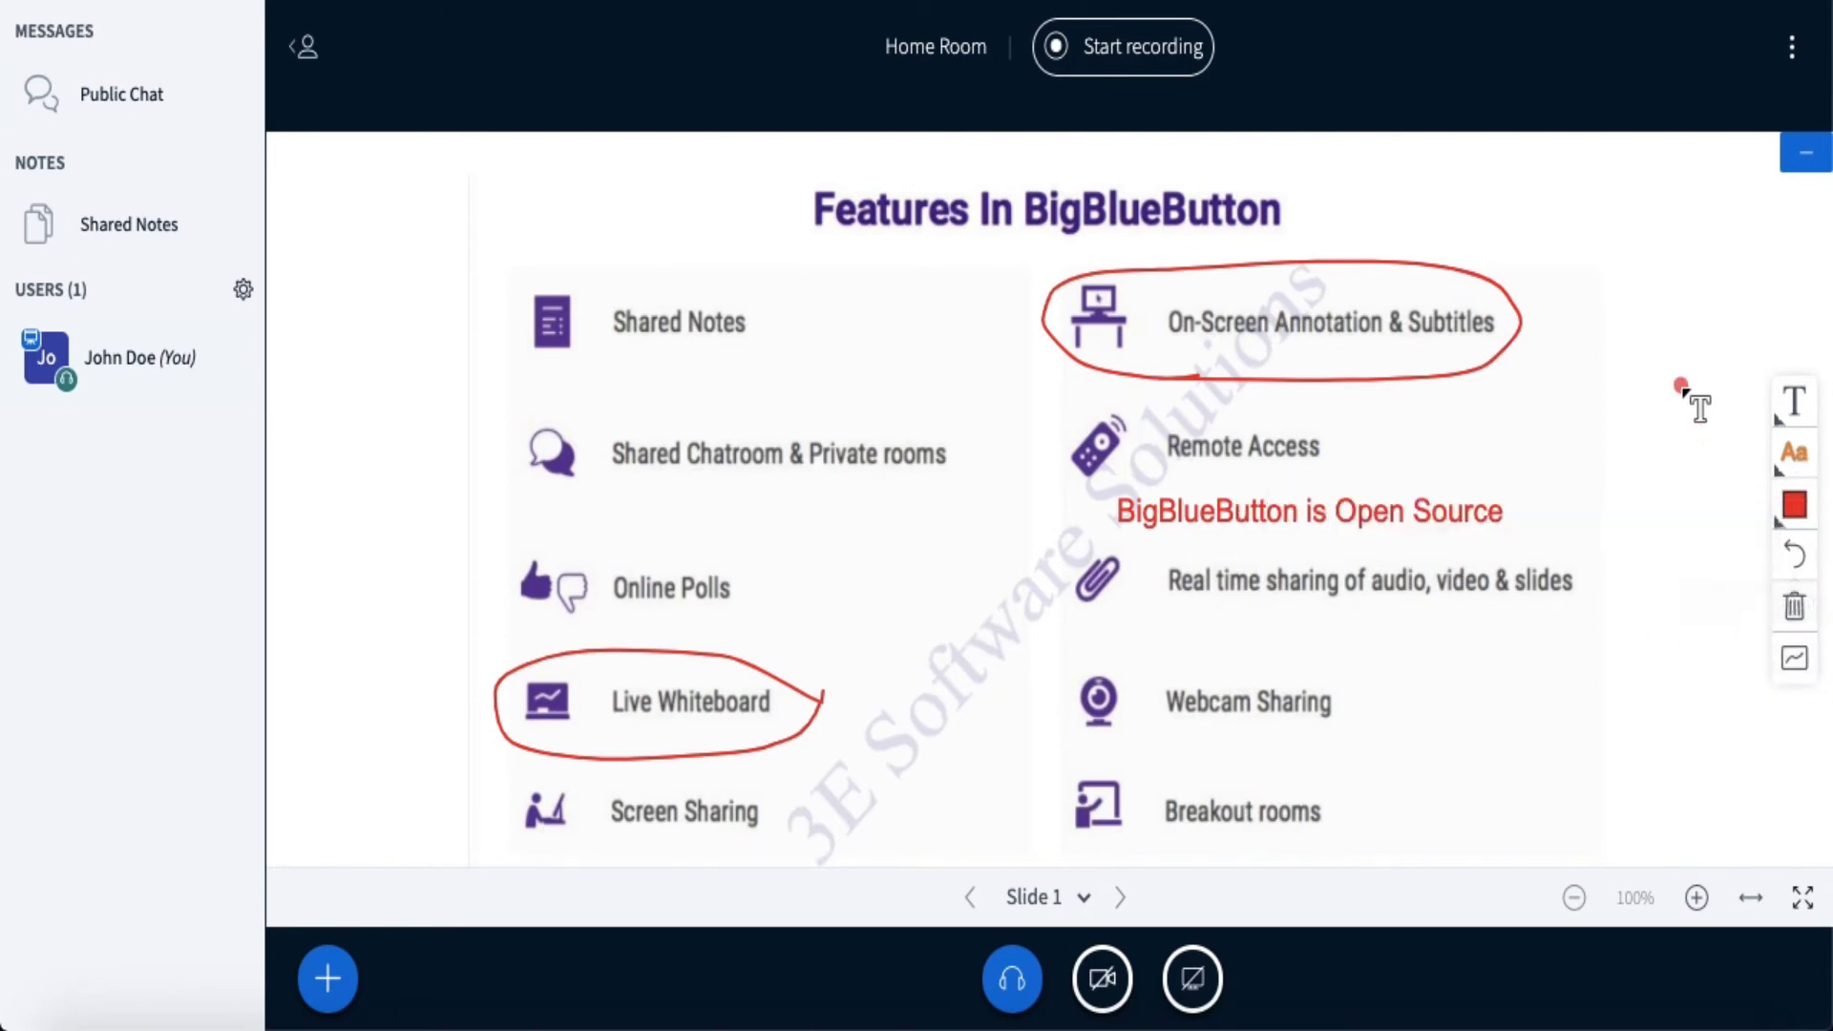
# - Undo and clear all slide annotations, enable multi-user whiteboard, then switch to the guest desktop
pyautogui.click(1801, 569)
pyautogui.click(1802, 569)
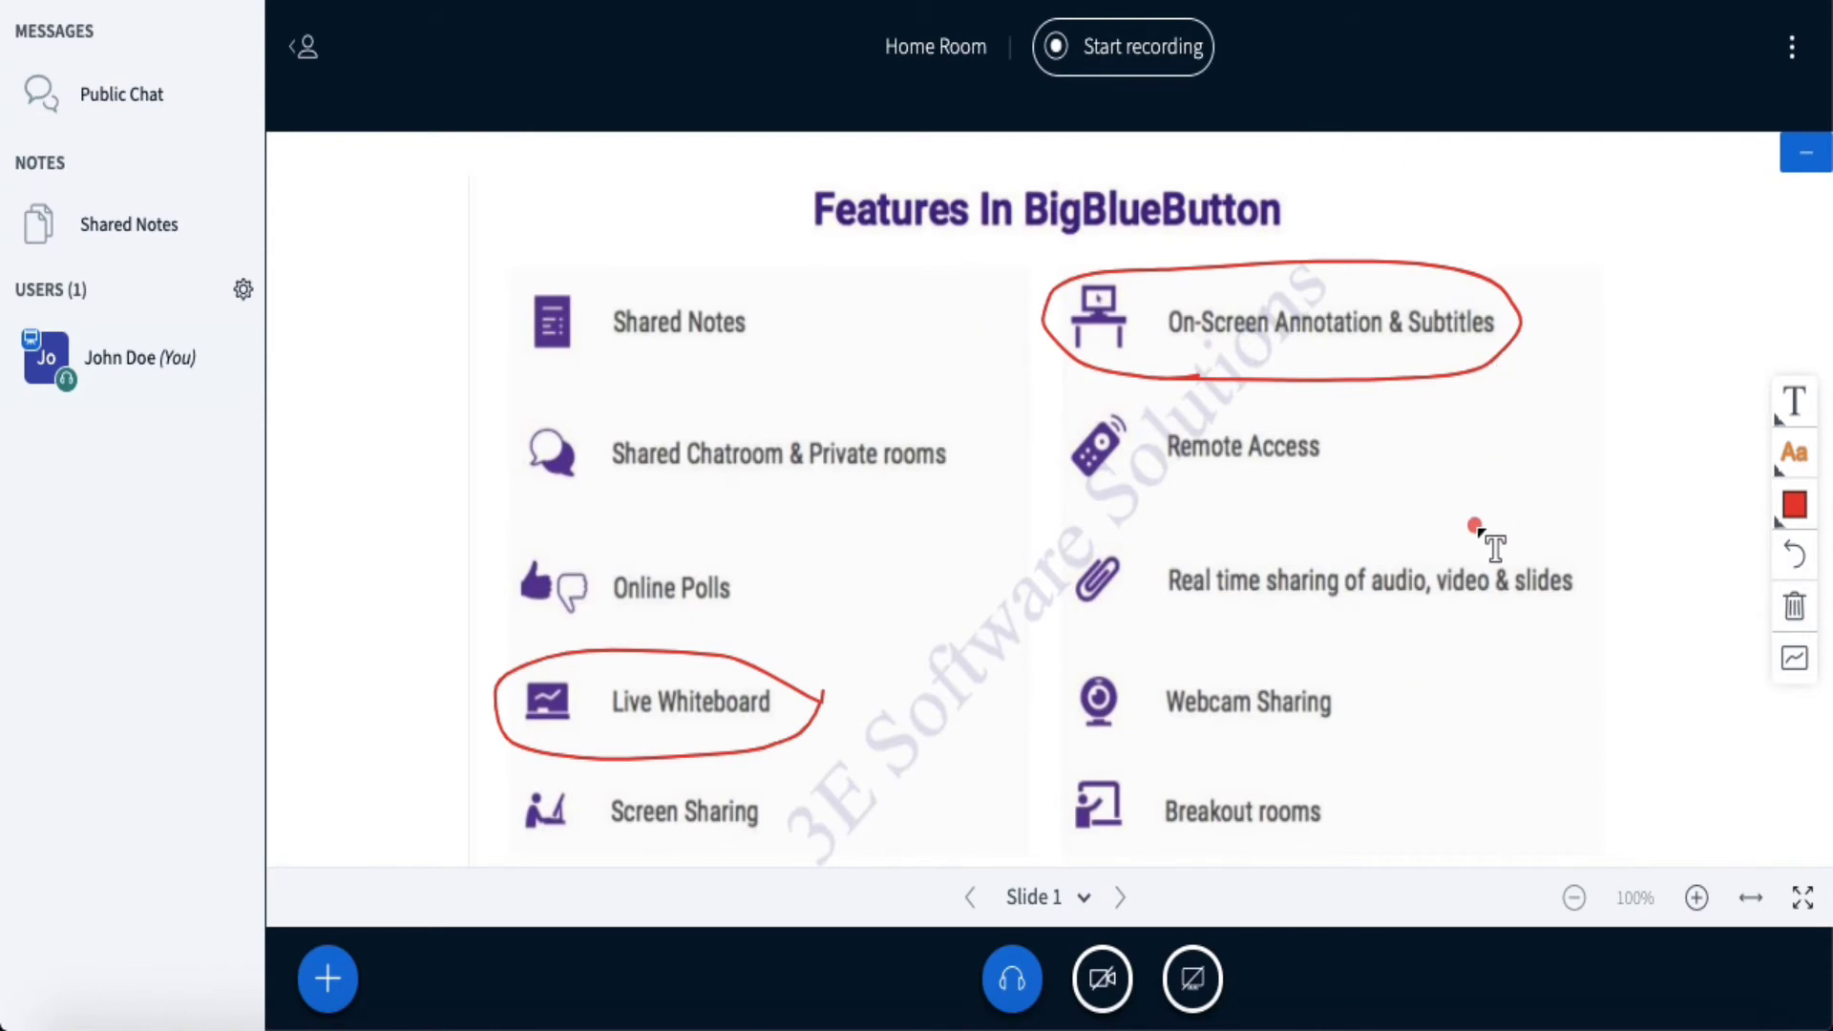
pyautogui.click(1795, 611)
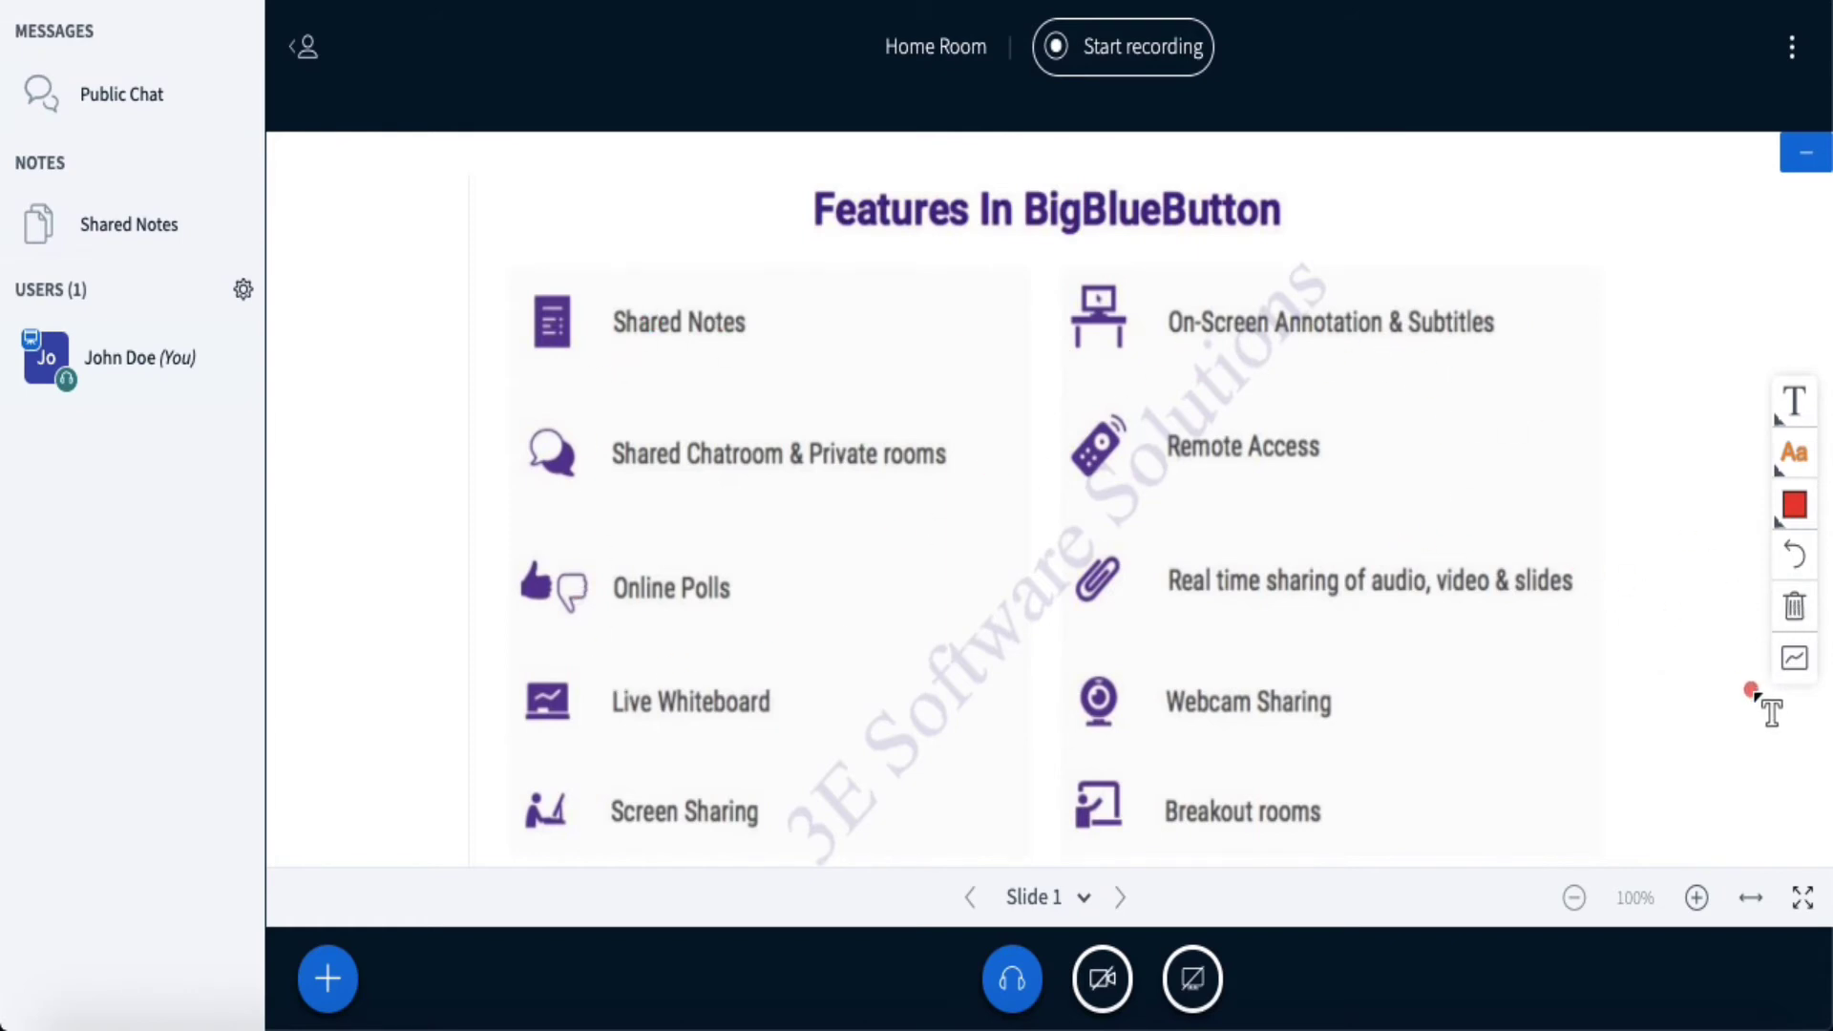
pyautogui.click(1793, 658)
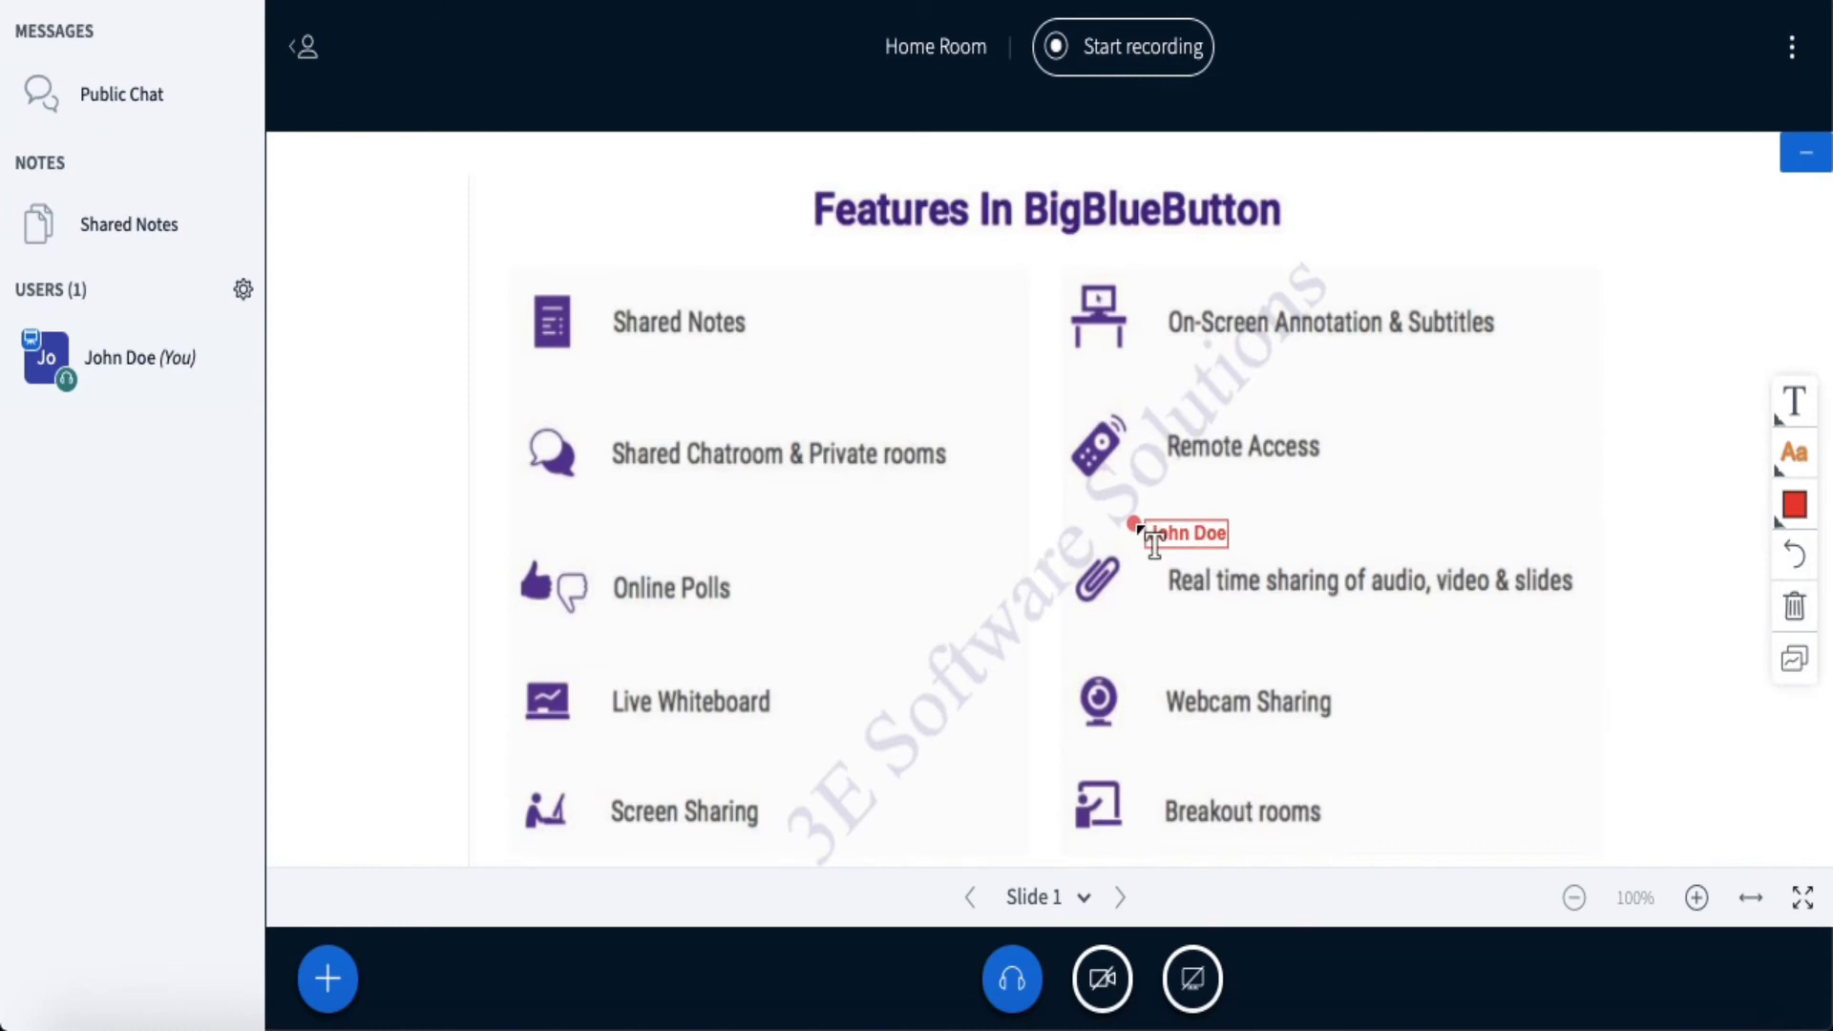
pyautogui.hotkey('ctrl', 'Left')
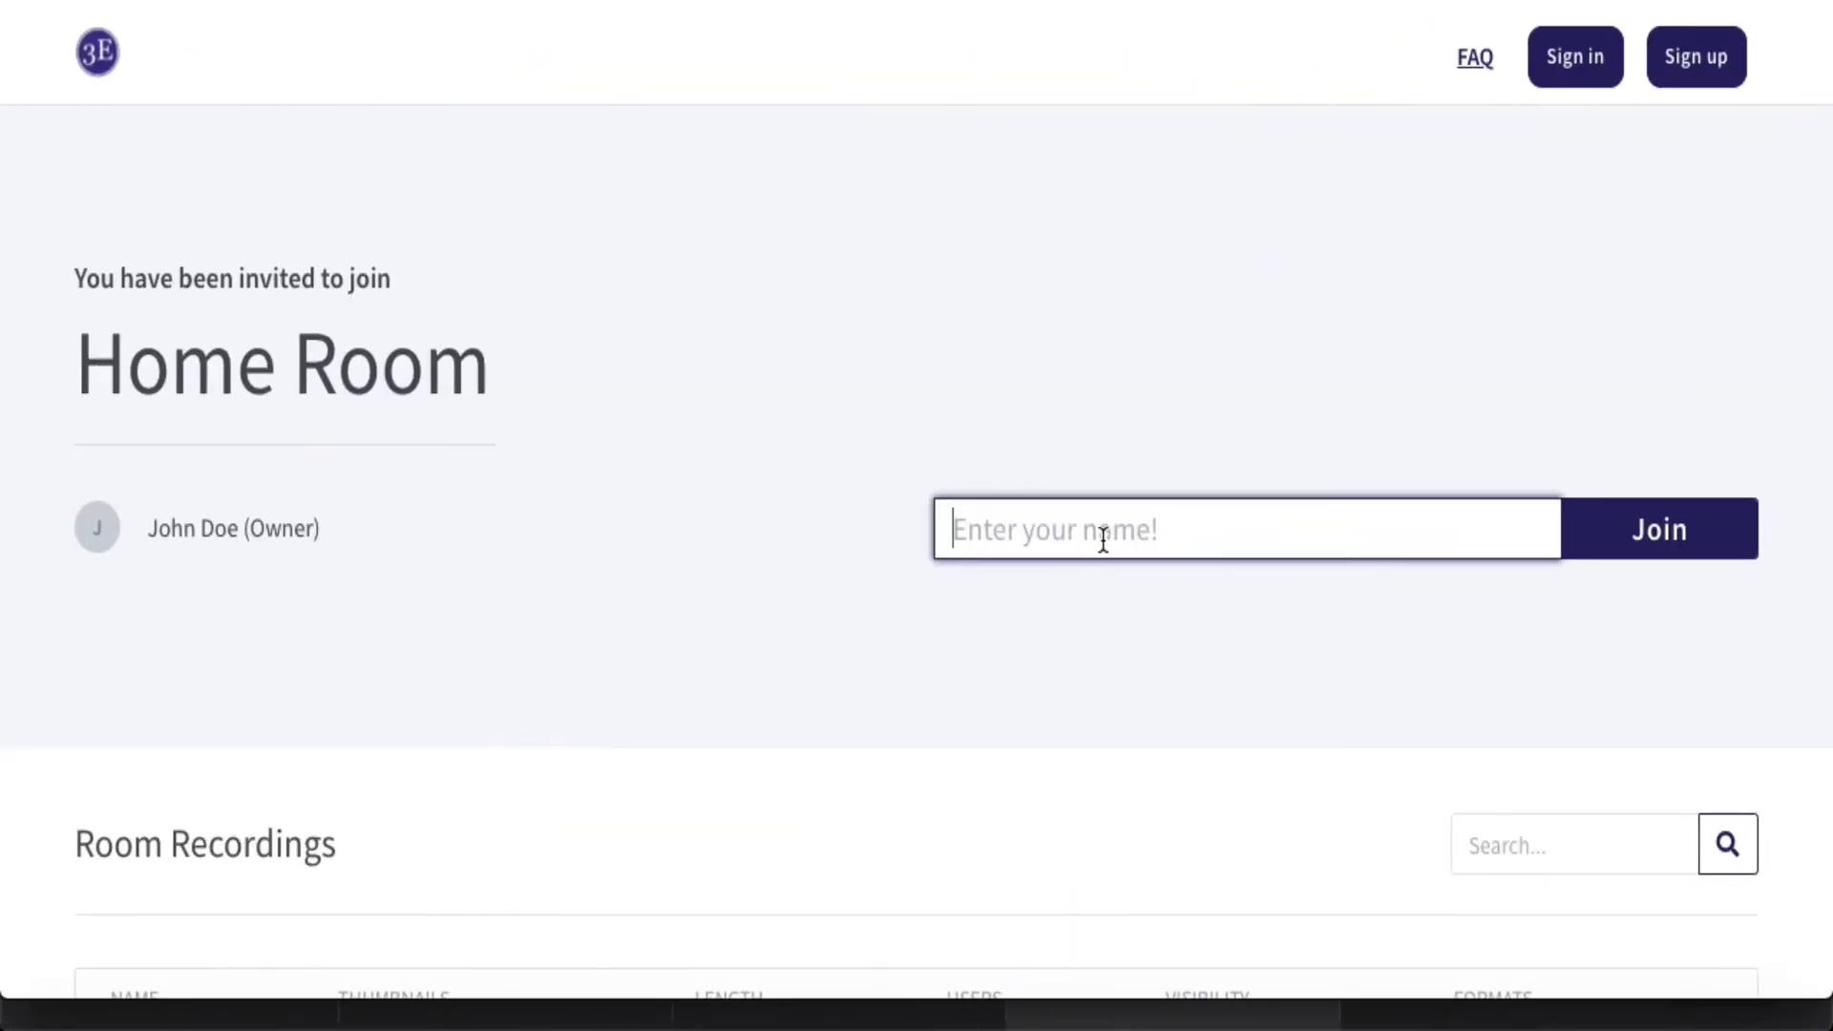
# - Enter the guest's name on the join page and request to join Home Room
pyautogui.write('A')
pyautogui.write('David')
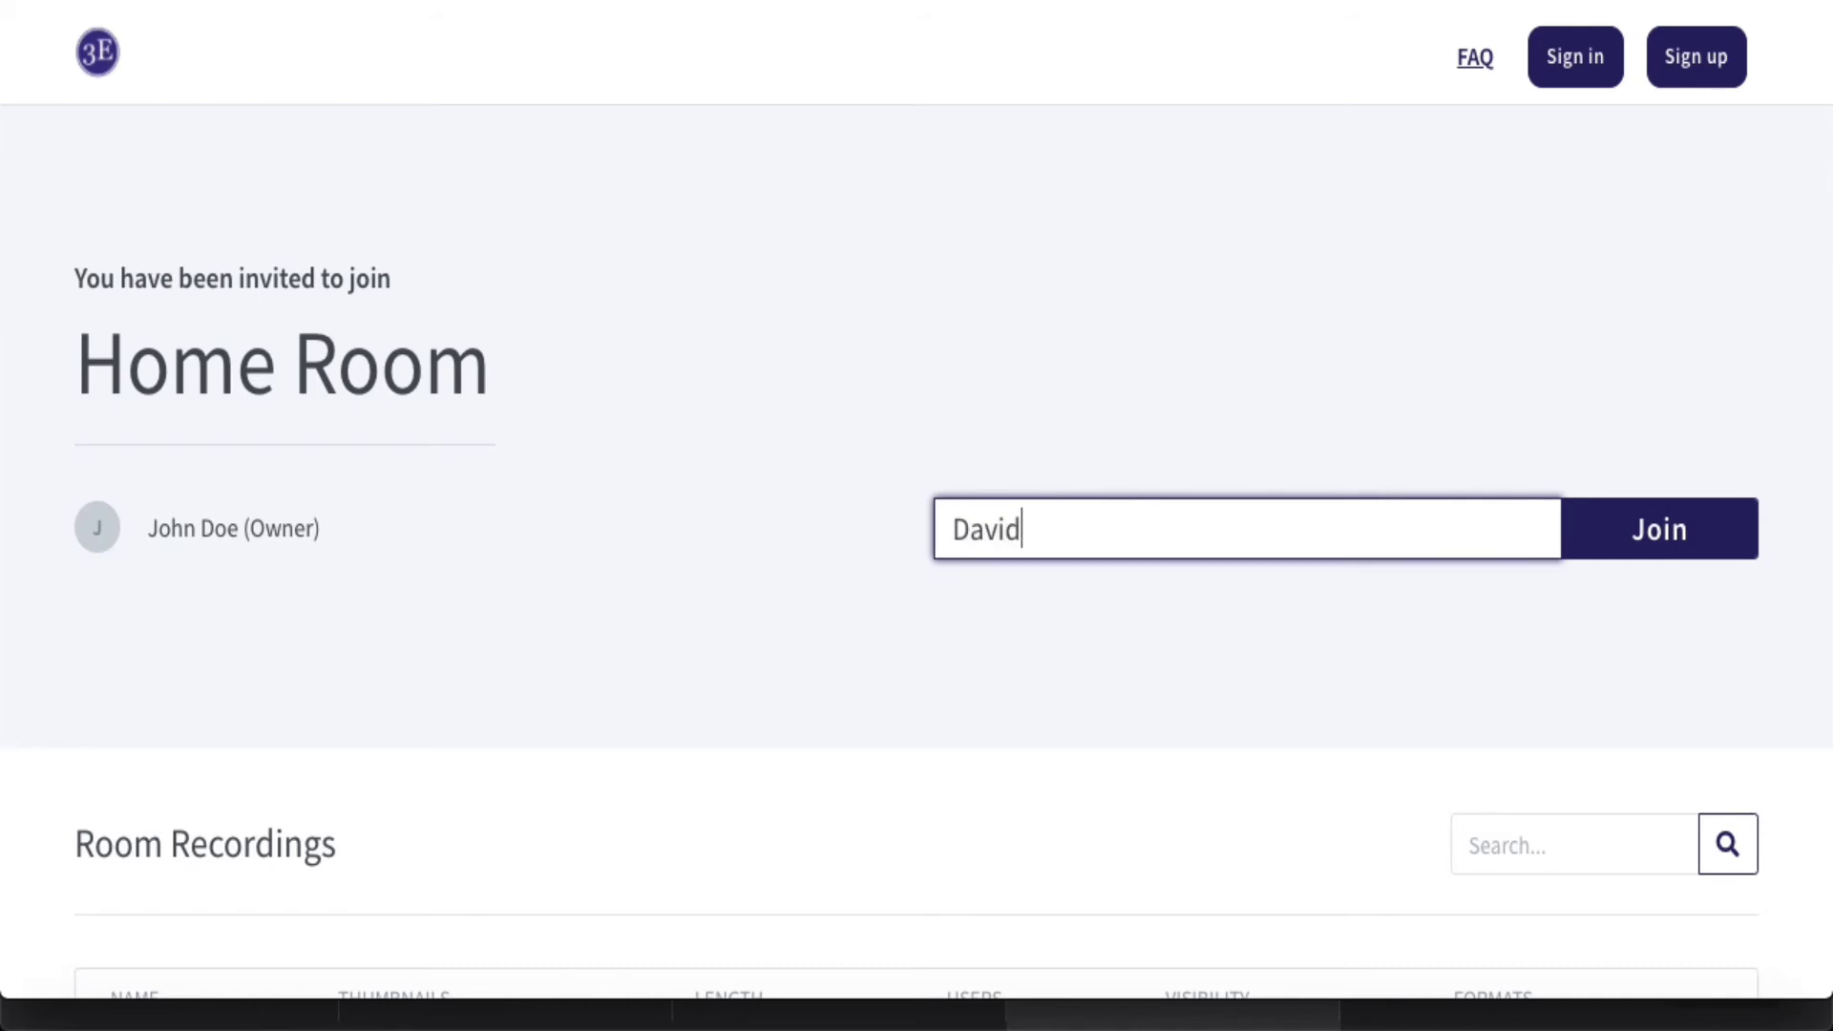
pyautogui.click(1651, 541)
pyautogui.click(1681, 537)
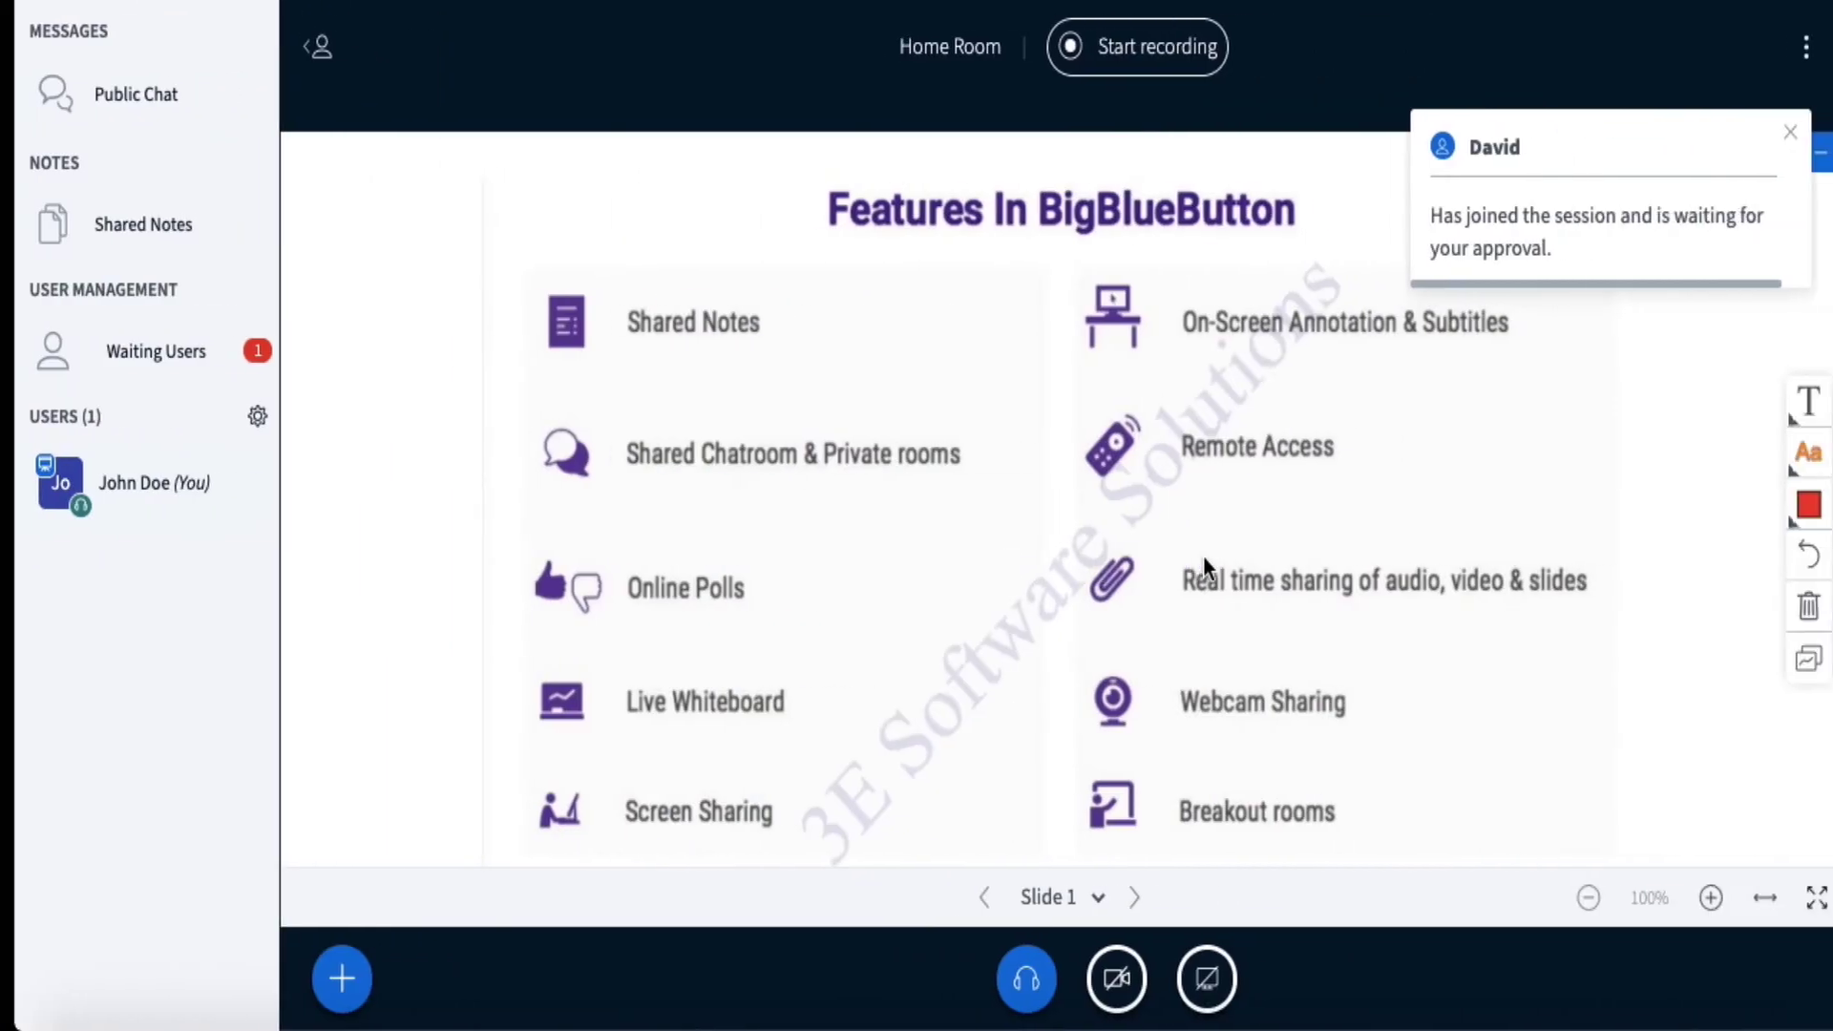
# - Accept the pending guest from the Waiting Users list
pyautogui.click(159, 372)
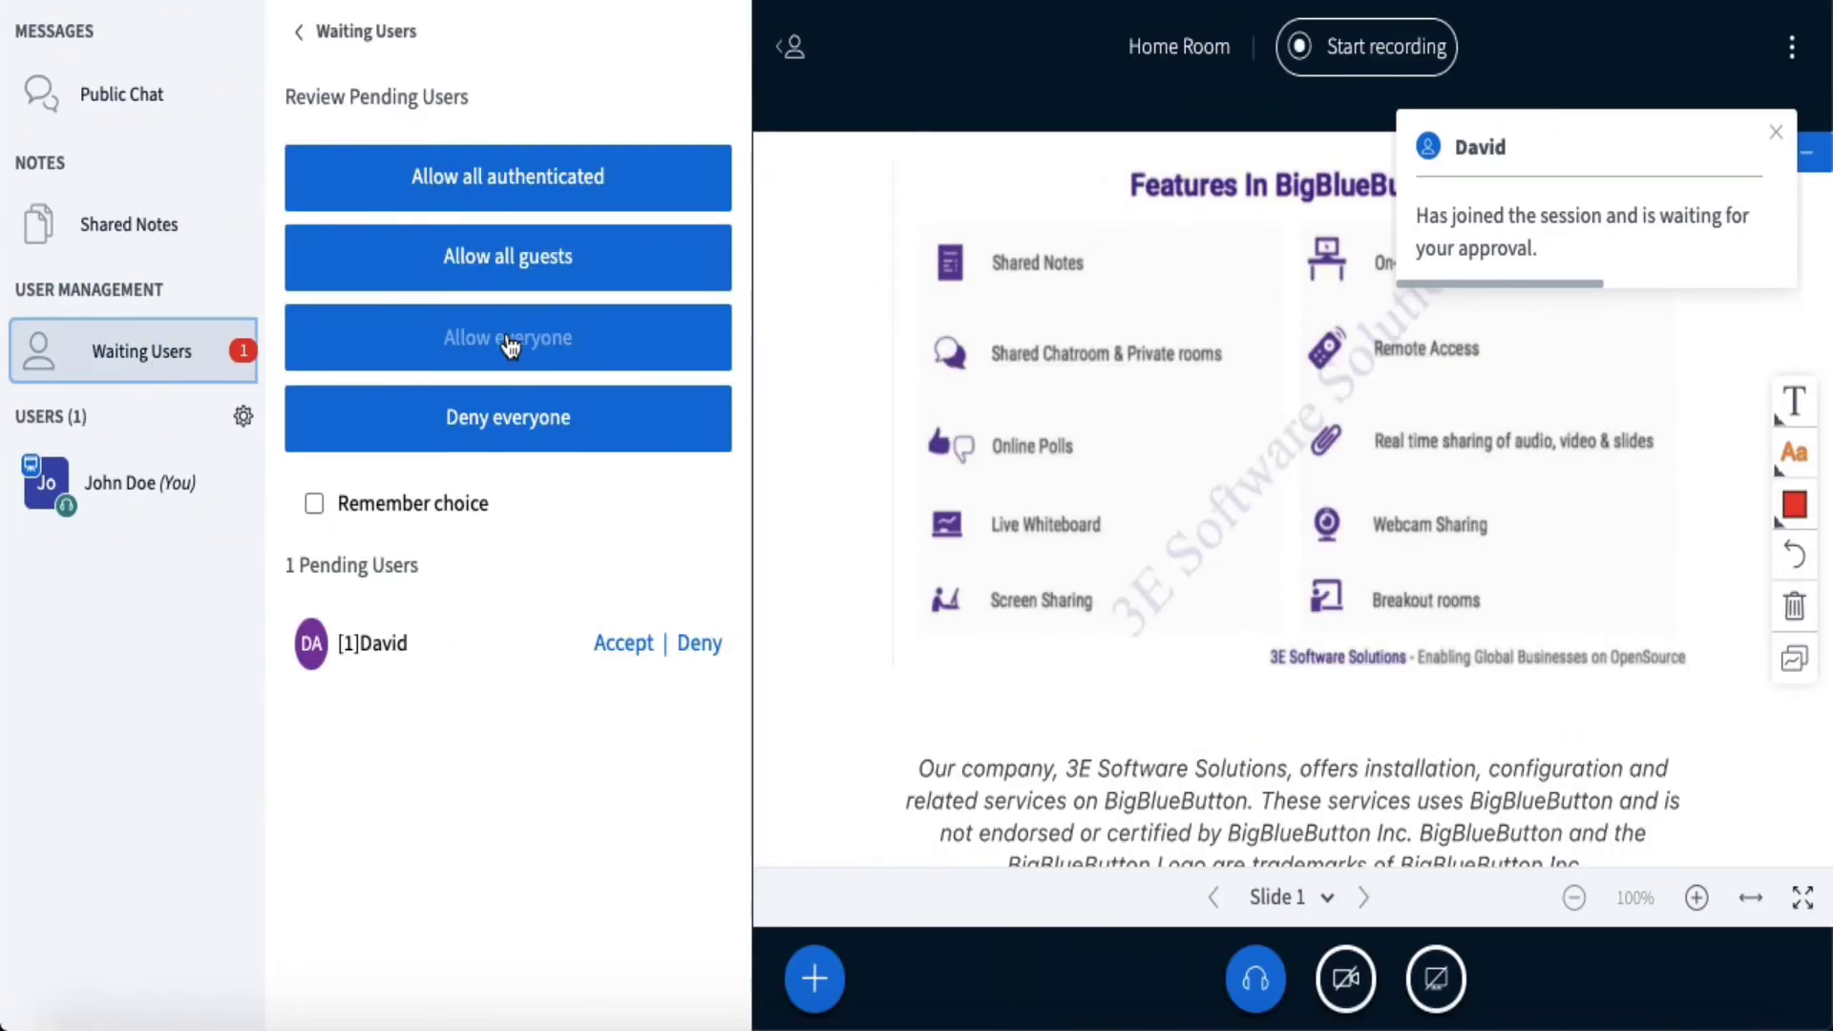
pyautogui.click(625, 645)
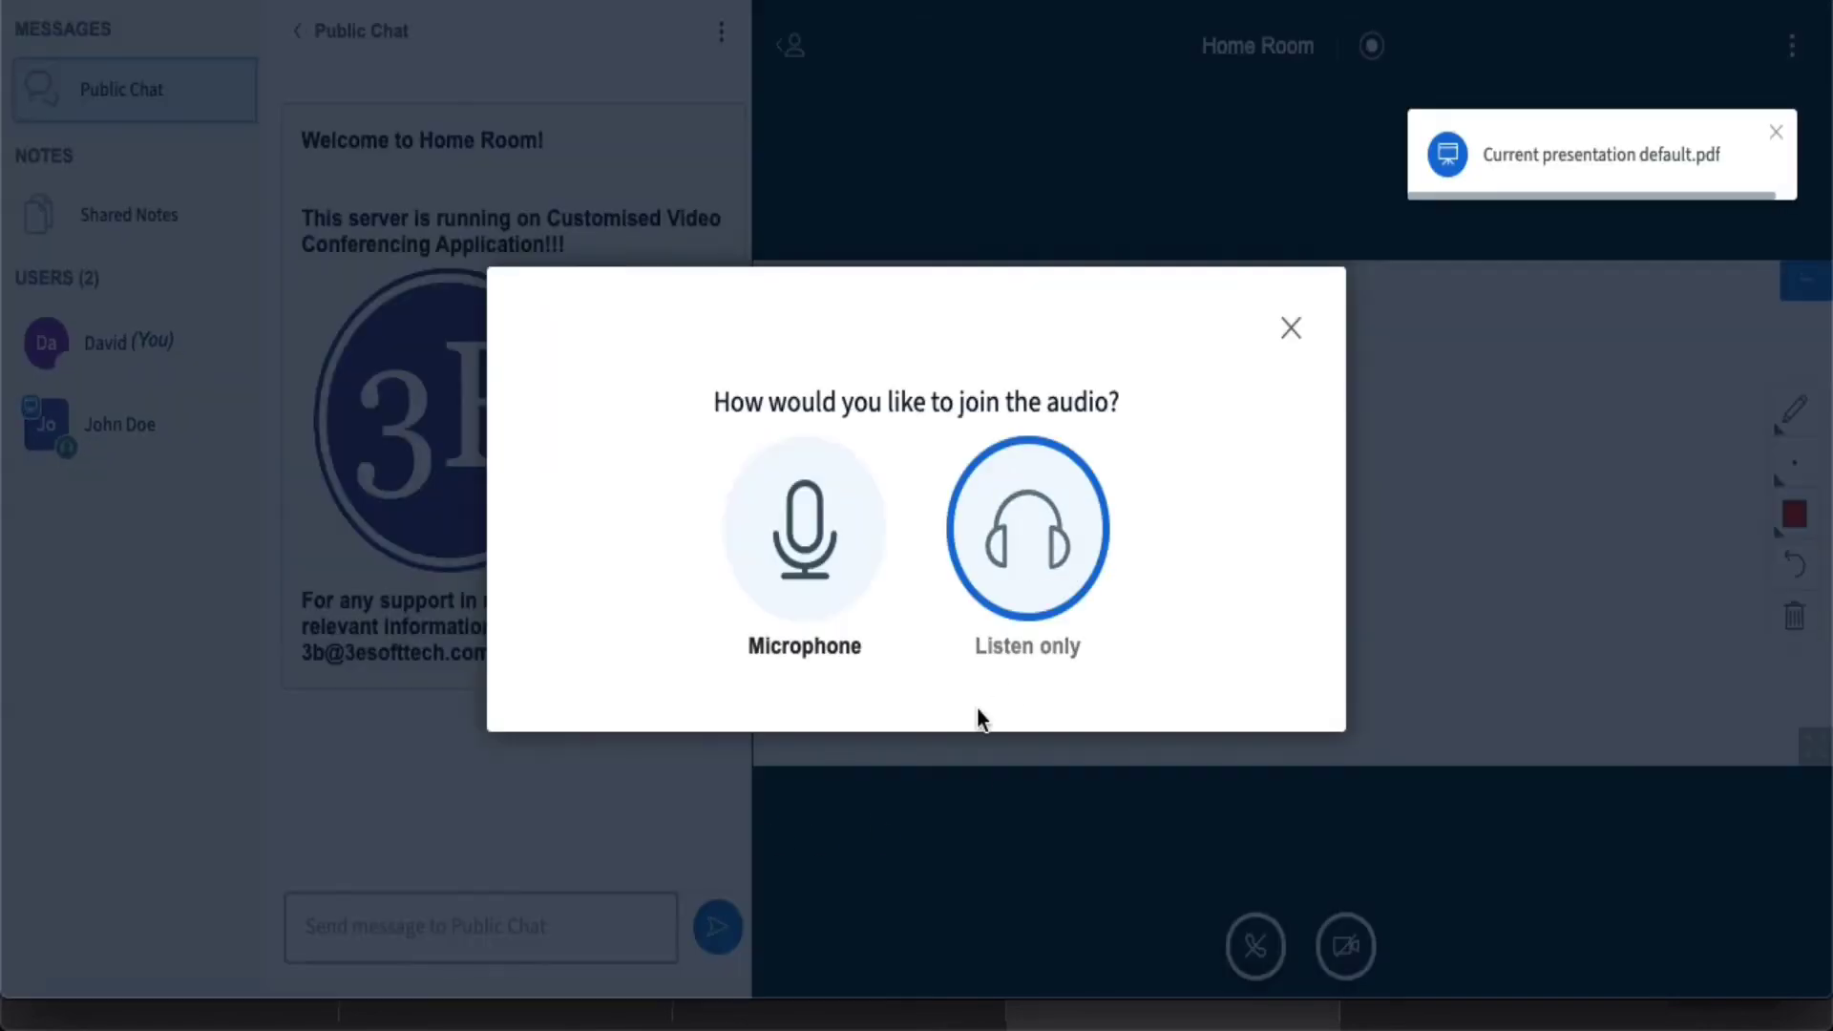
# - Join the guest with listen-only audio, skip webcam sharing, and close the public chat panel
pyautogui.click(1079, 520)
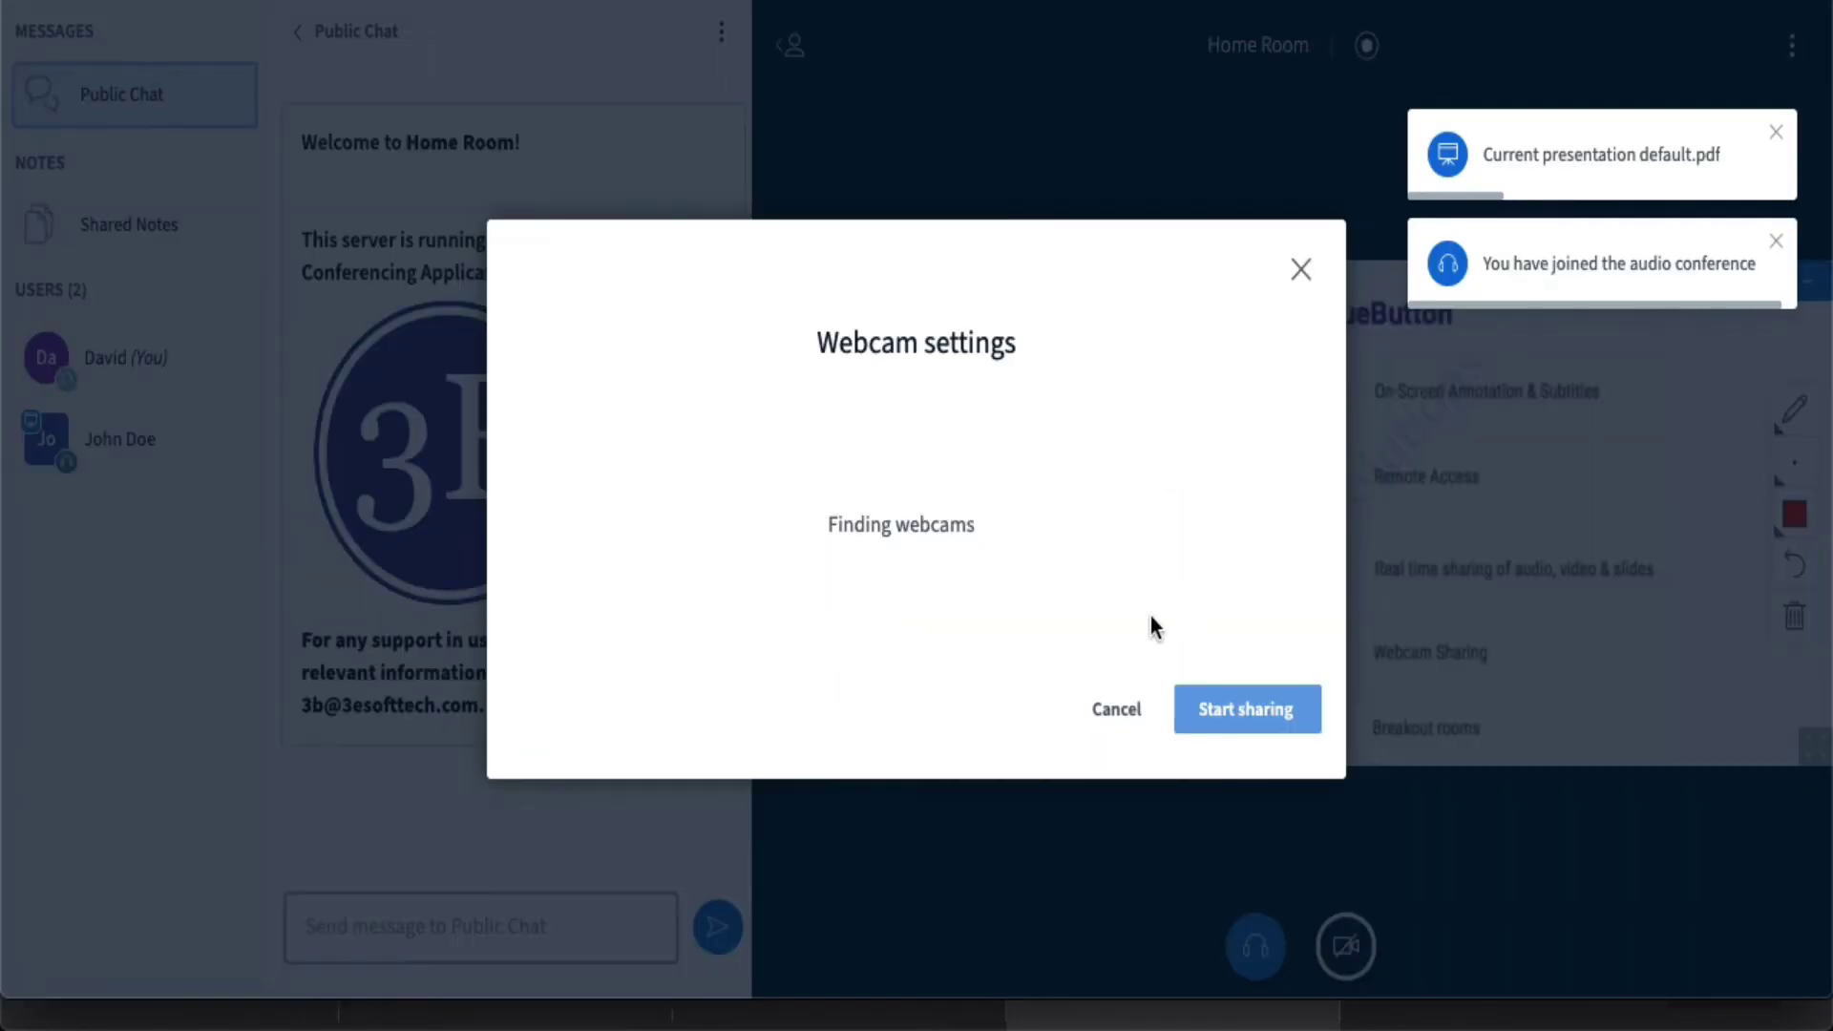
pyautogui.click(1116, 708)
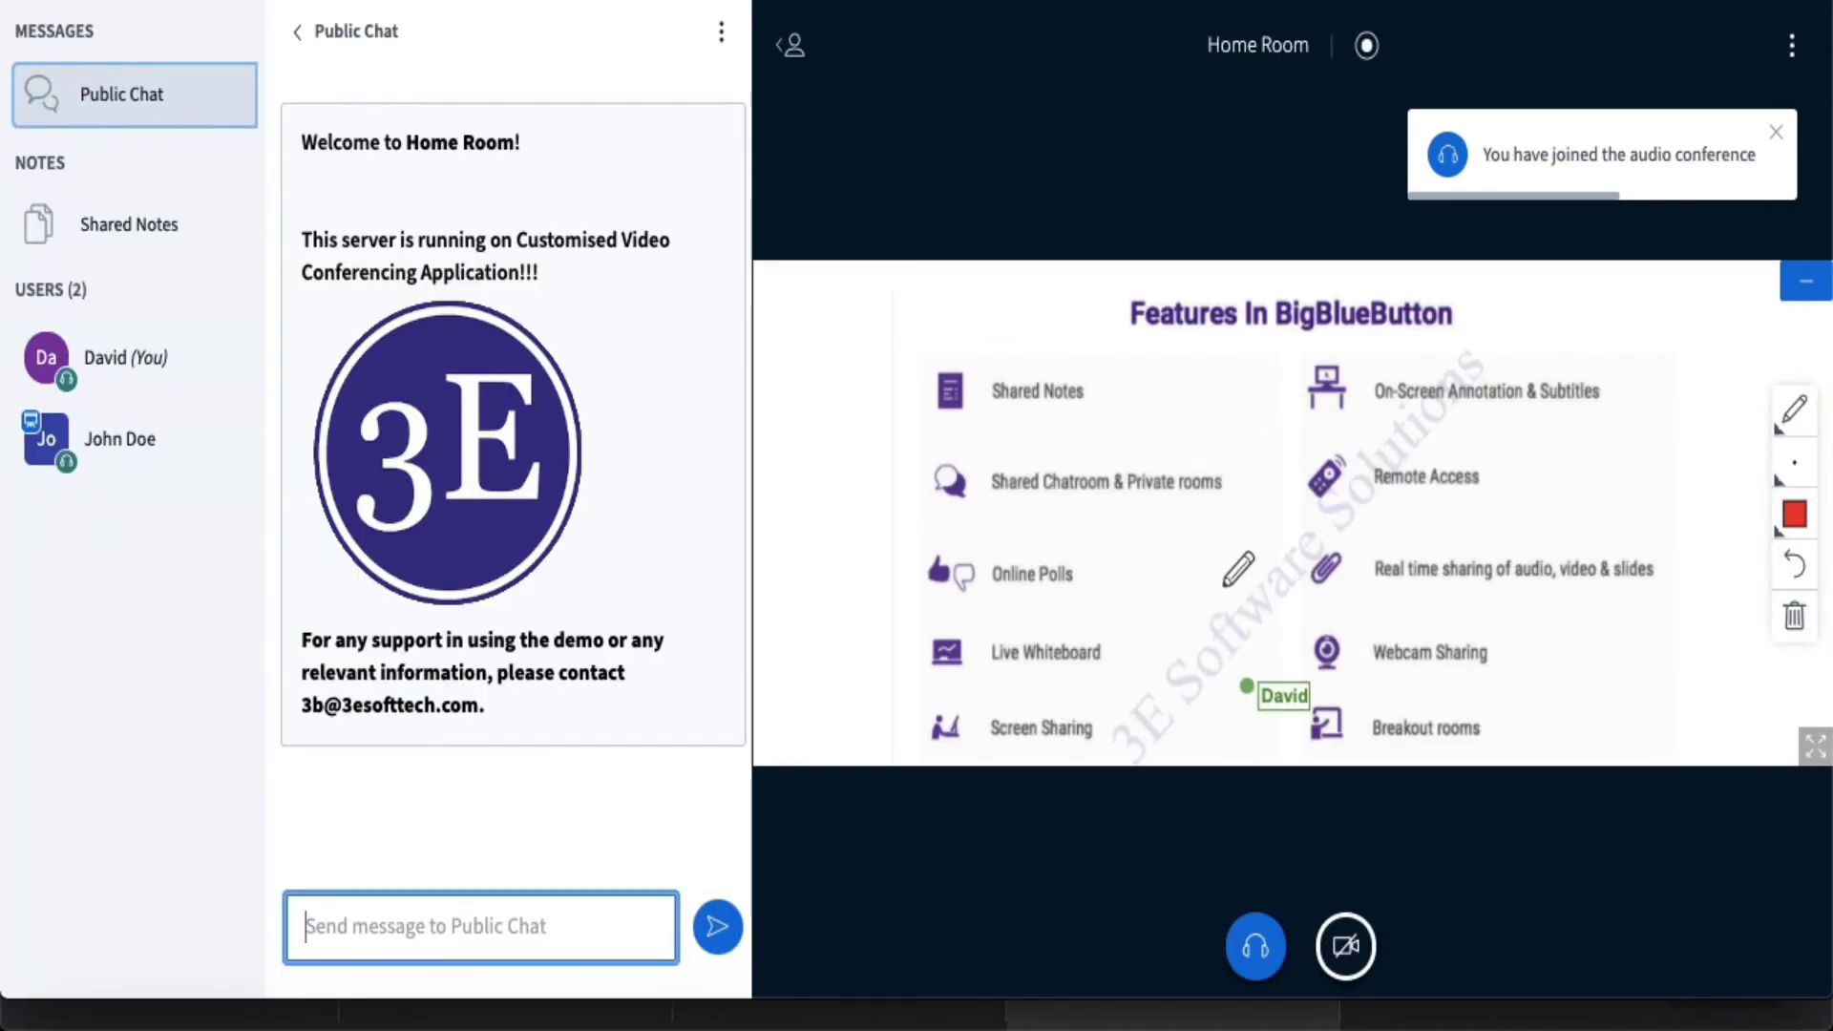
pyautogui.click(304, 31)
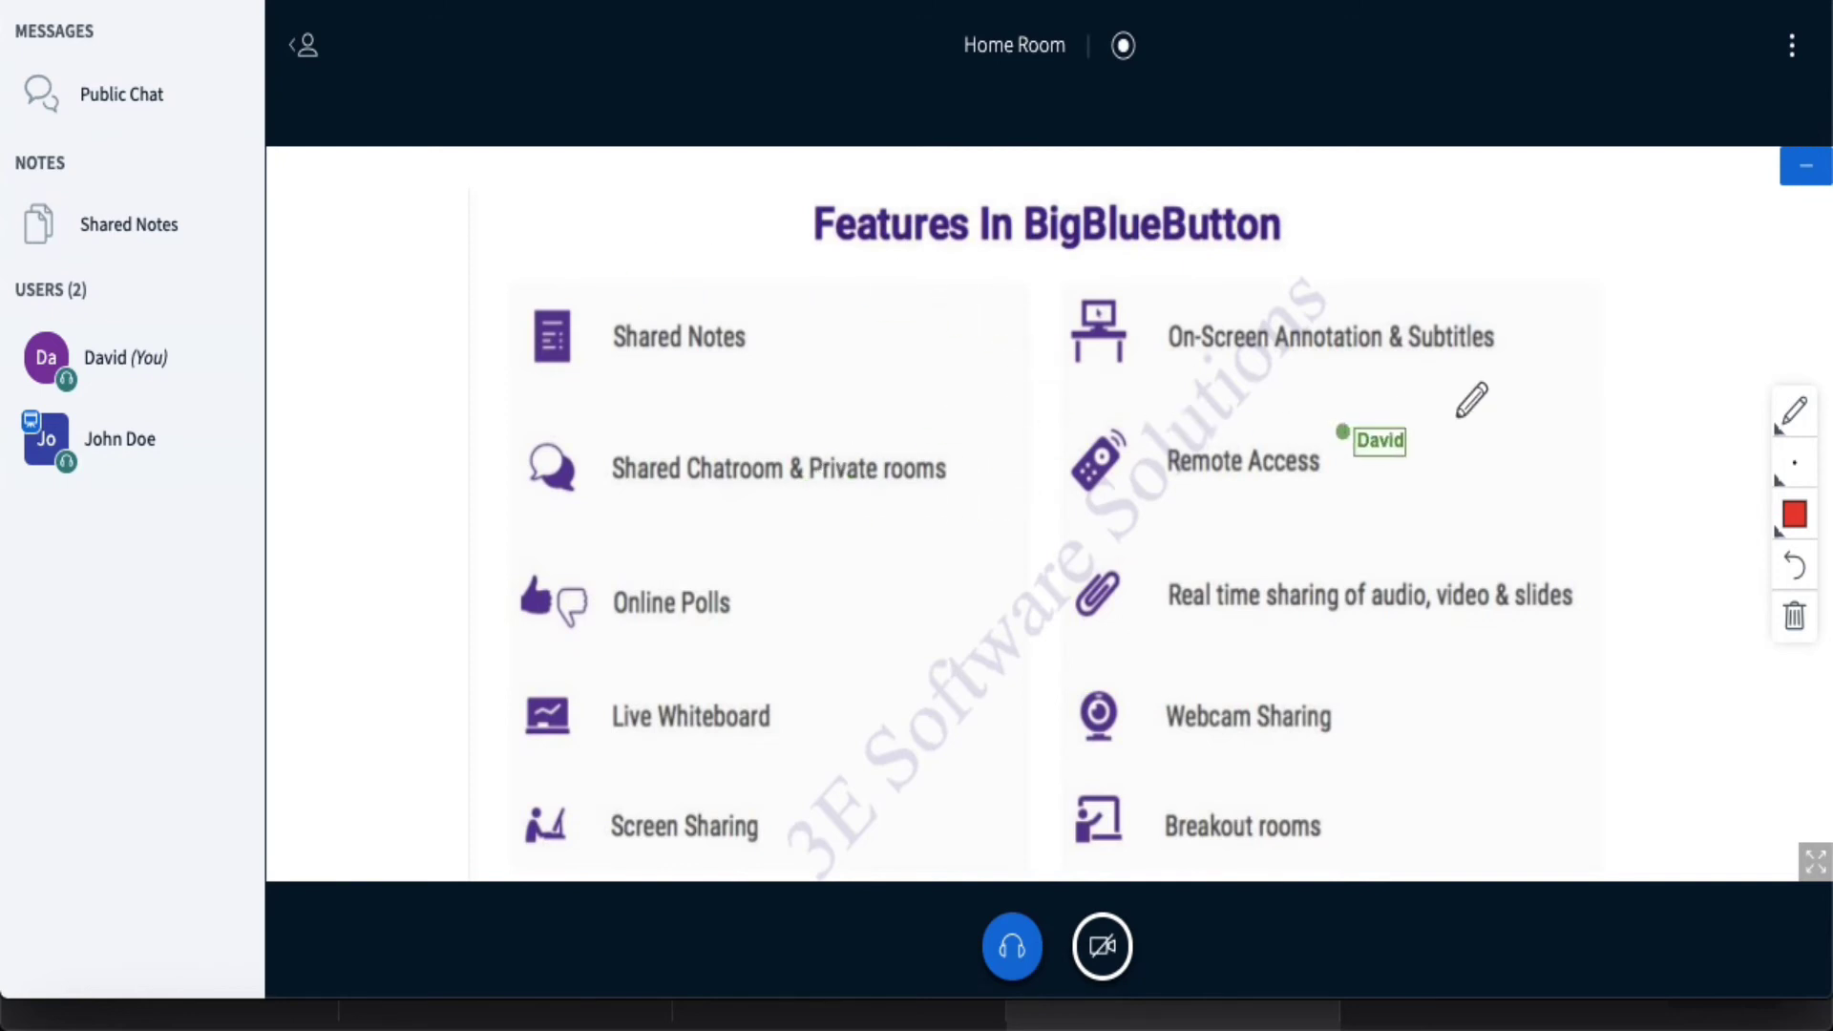
# - Draw a triangle over 'Live Whiteboard' with the Triangle tool, then switch back to the host's desktop
pyautogui.click(1794, 411)
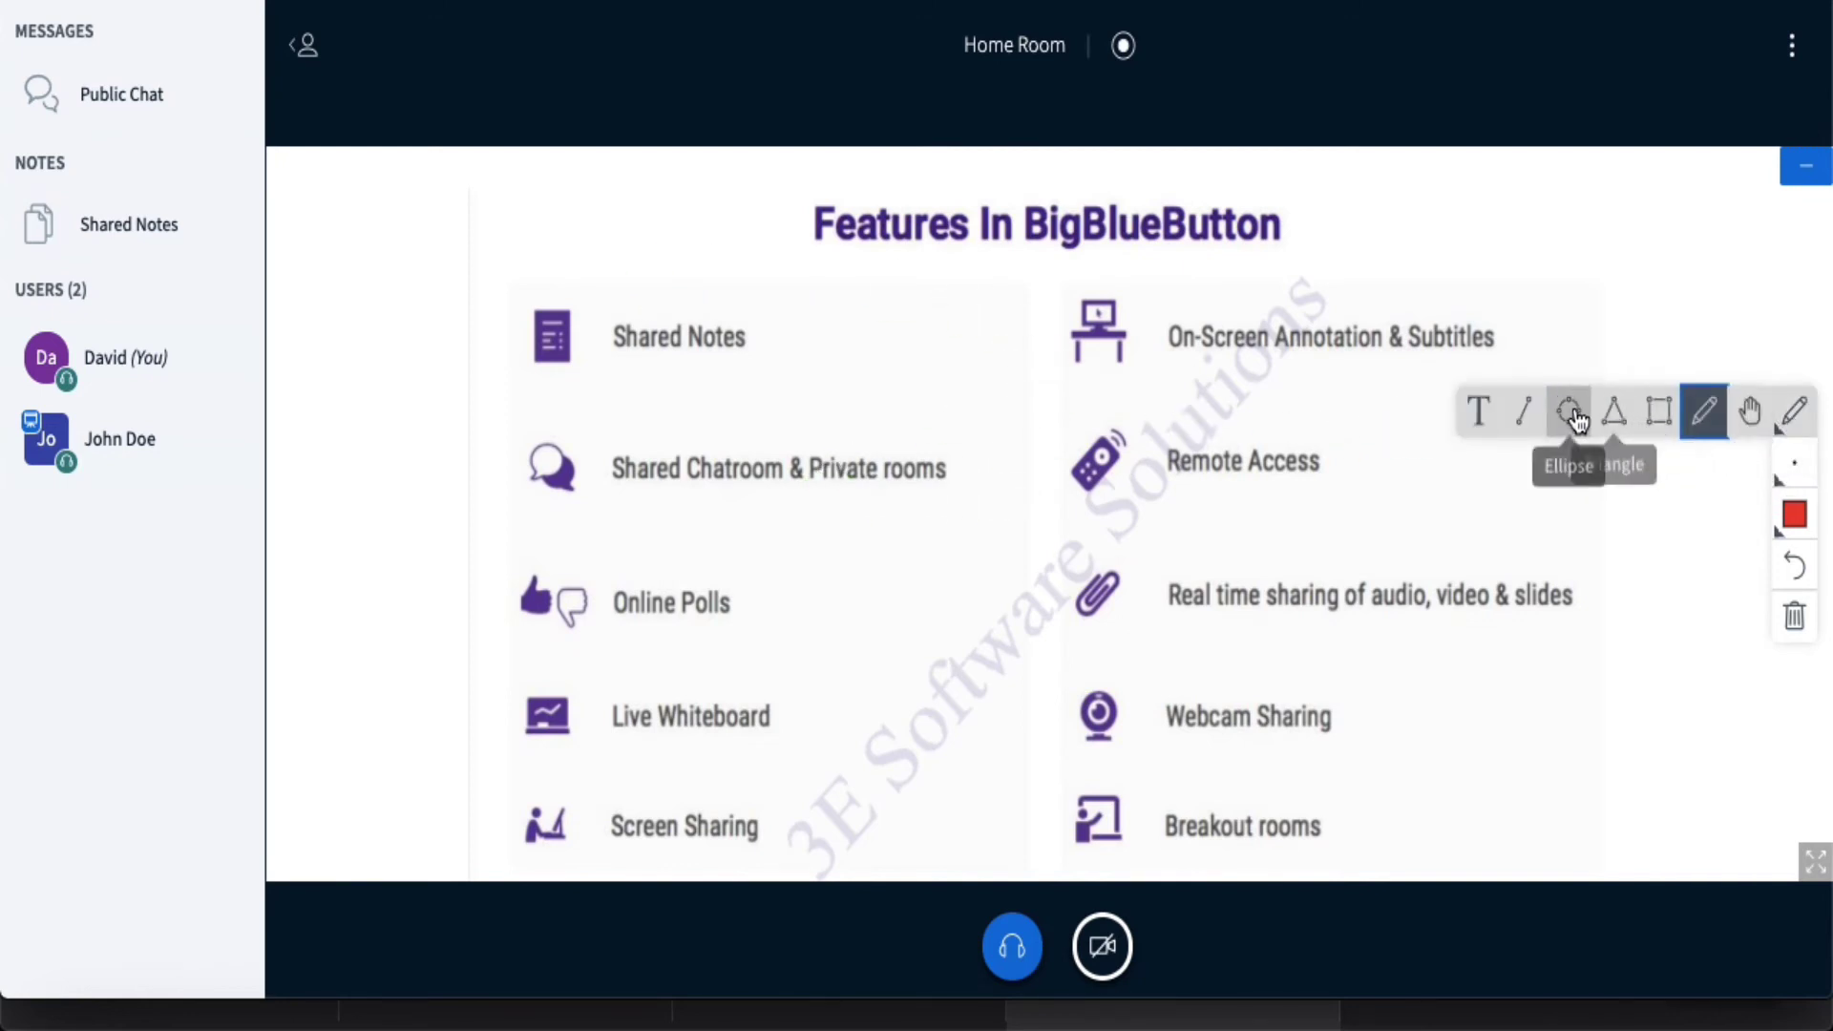
pyautogui.click(1614, 412)
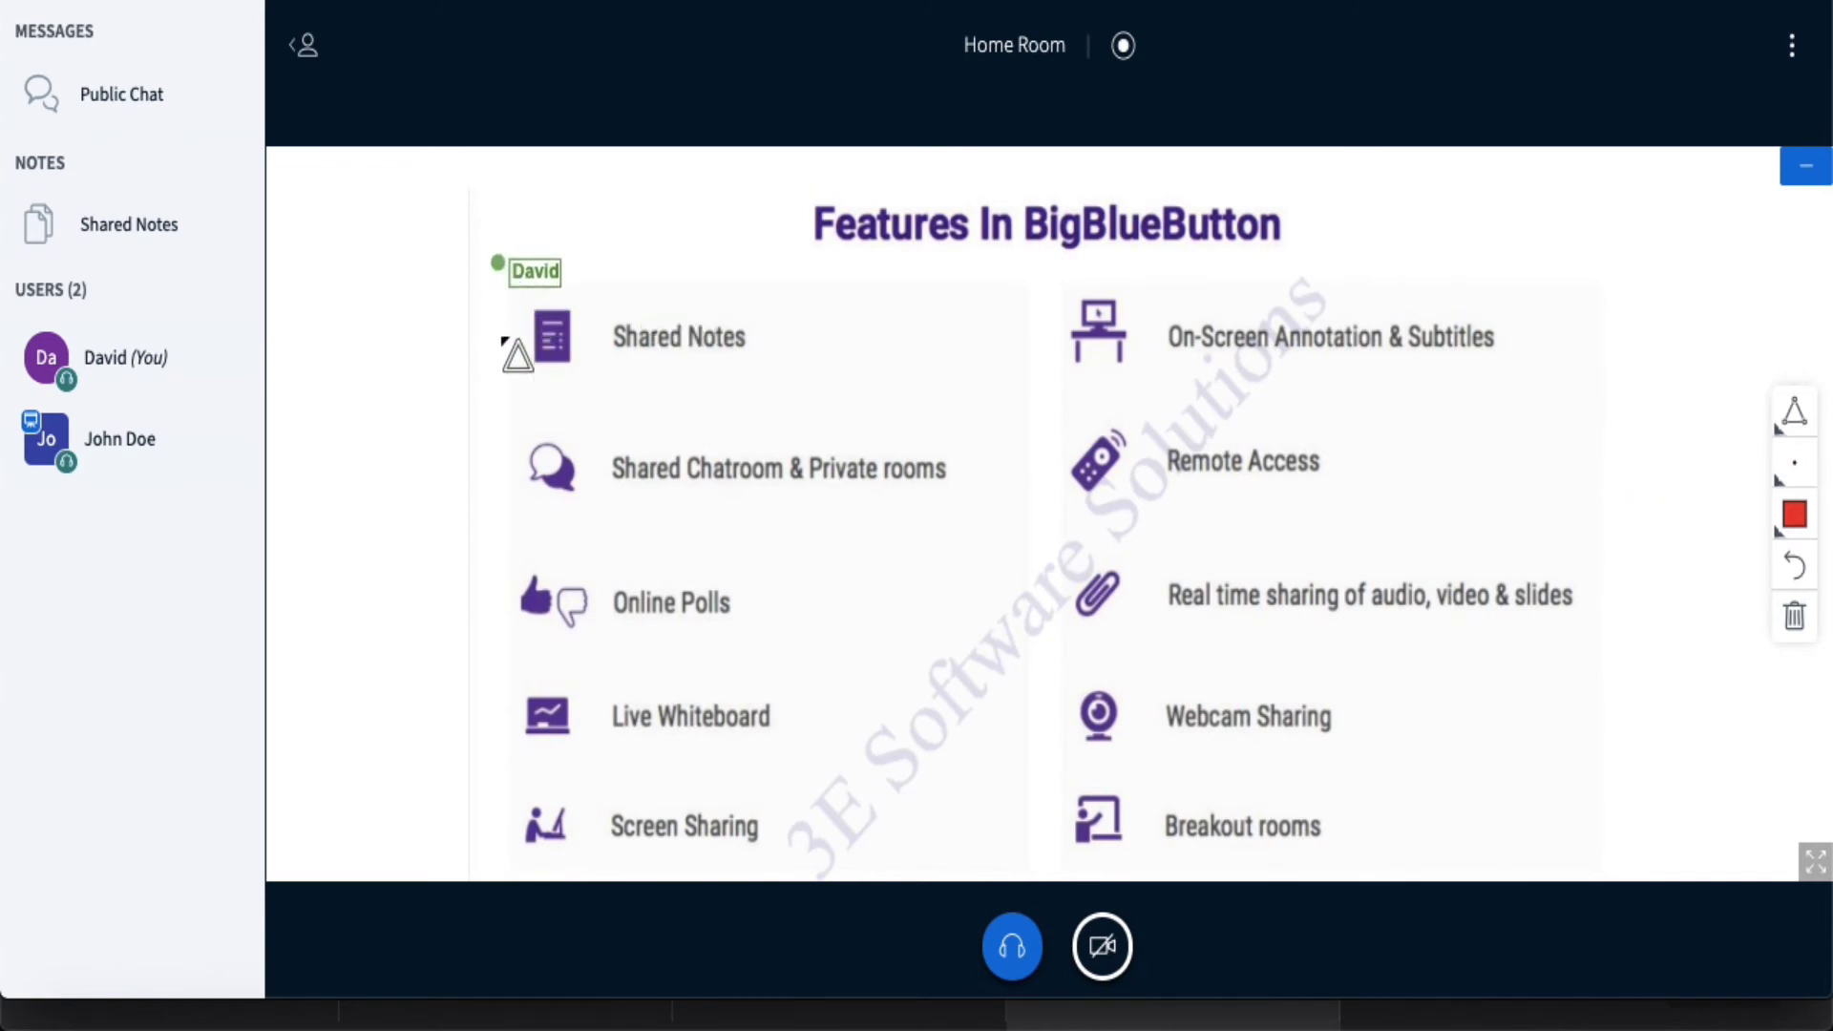
pyautogui.moveTo(503, 641); pyautogui.dragTo(891, 758)
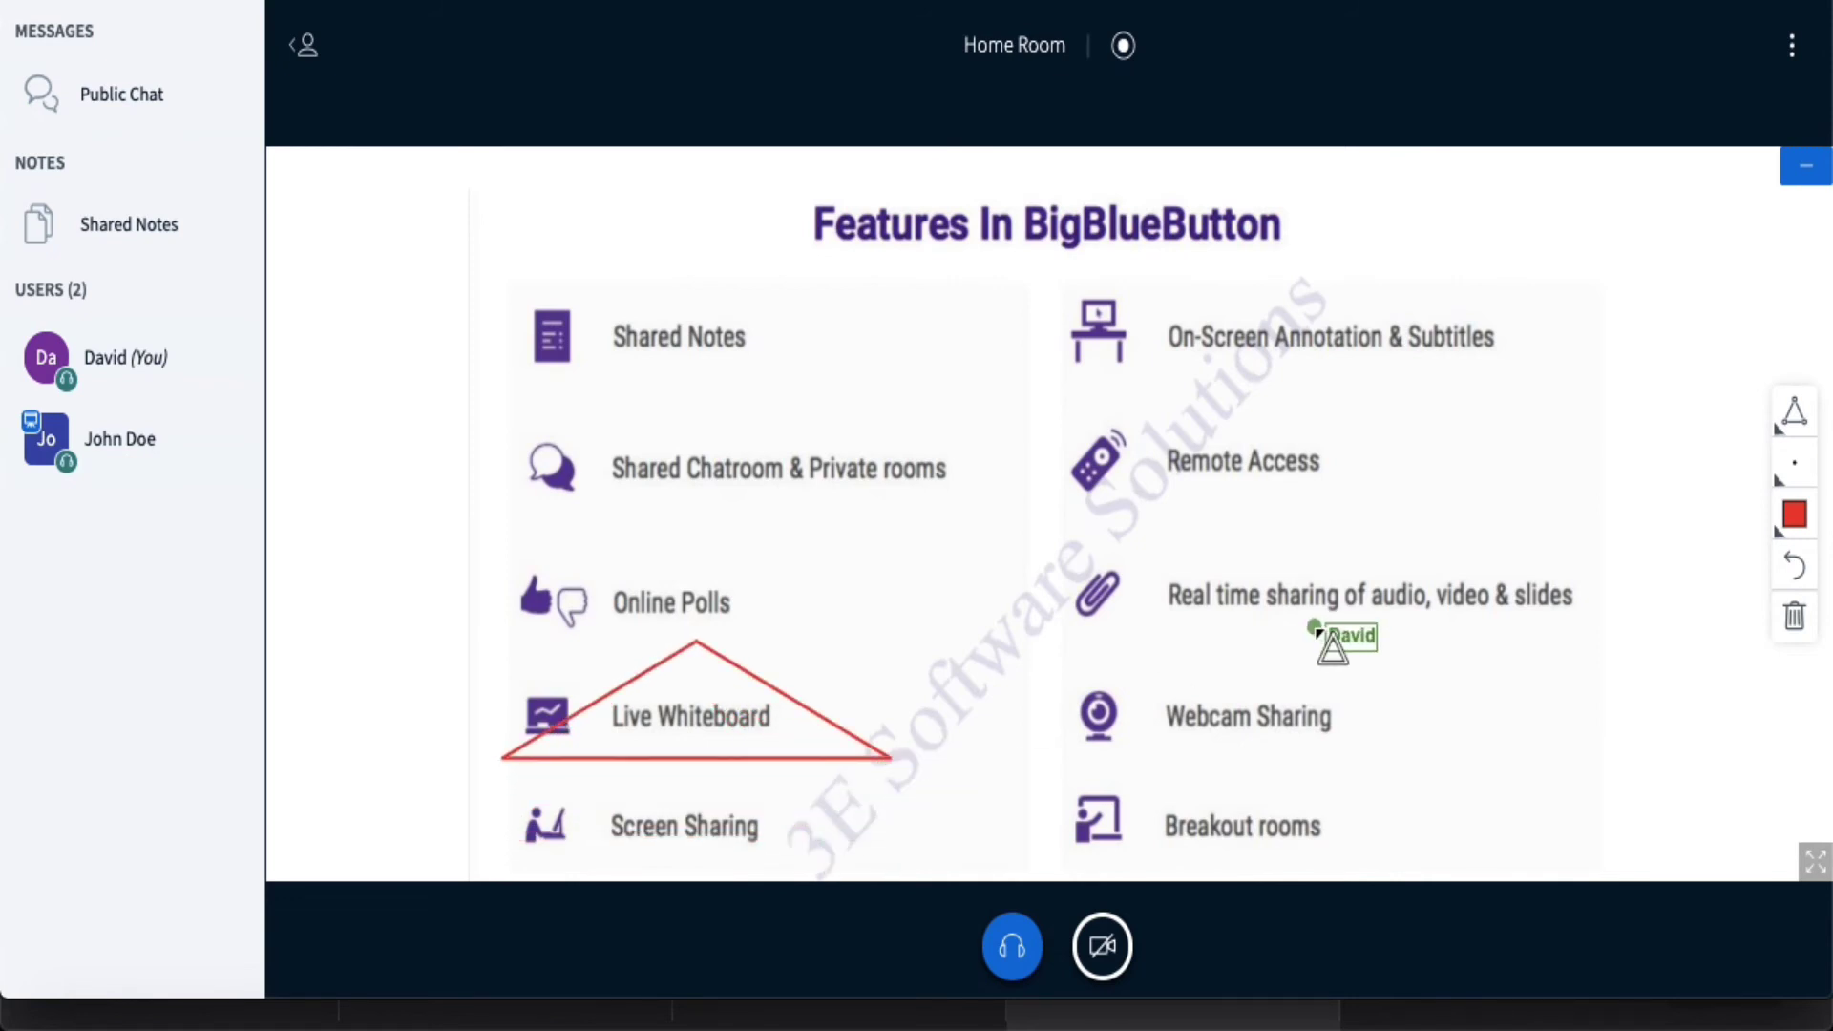
pyautogui.hotkey('ctrl', 'Right')
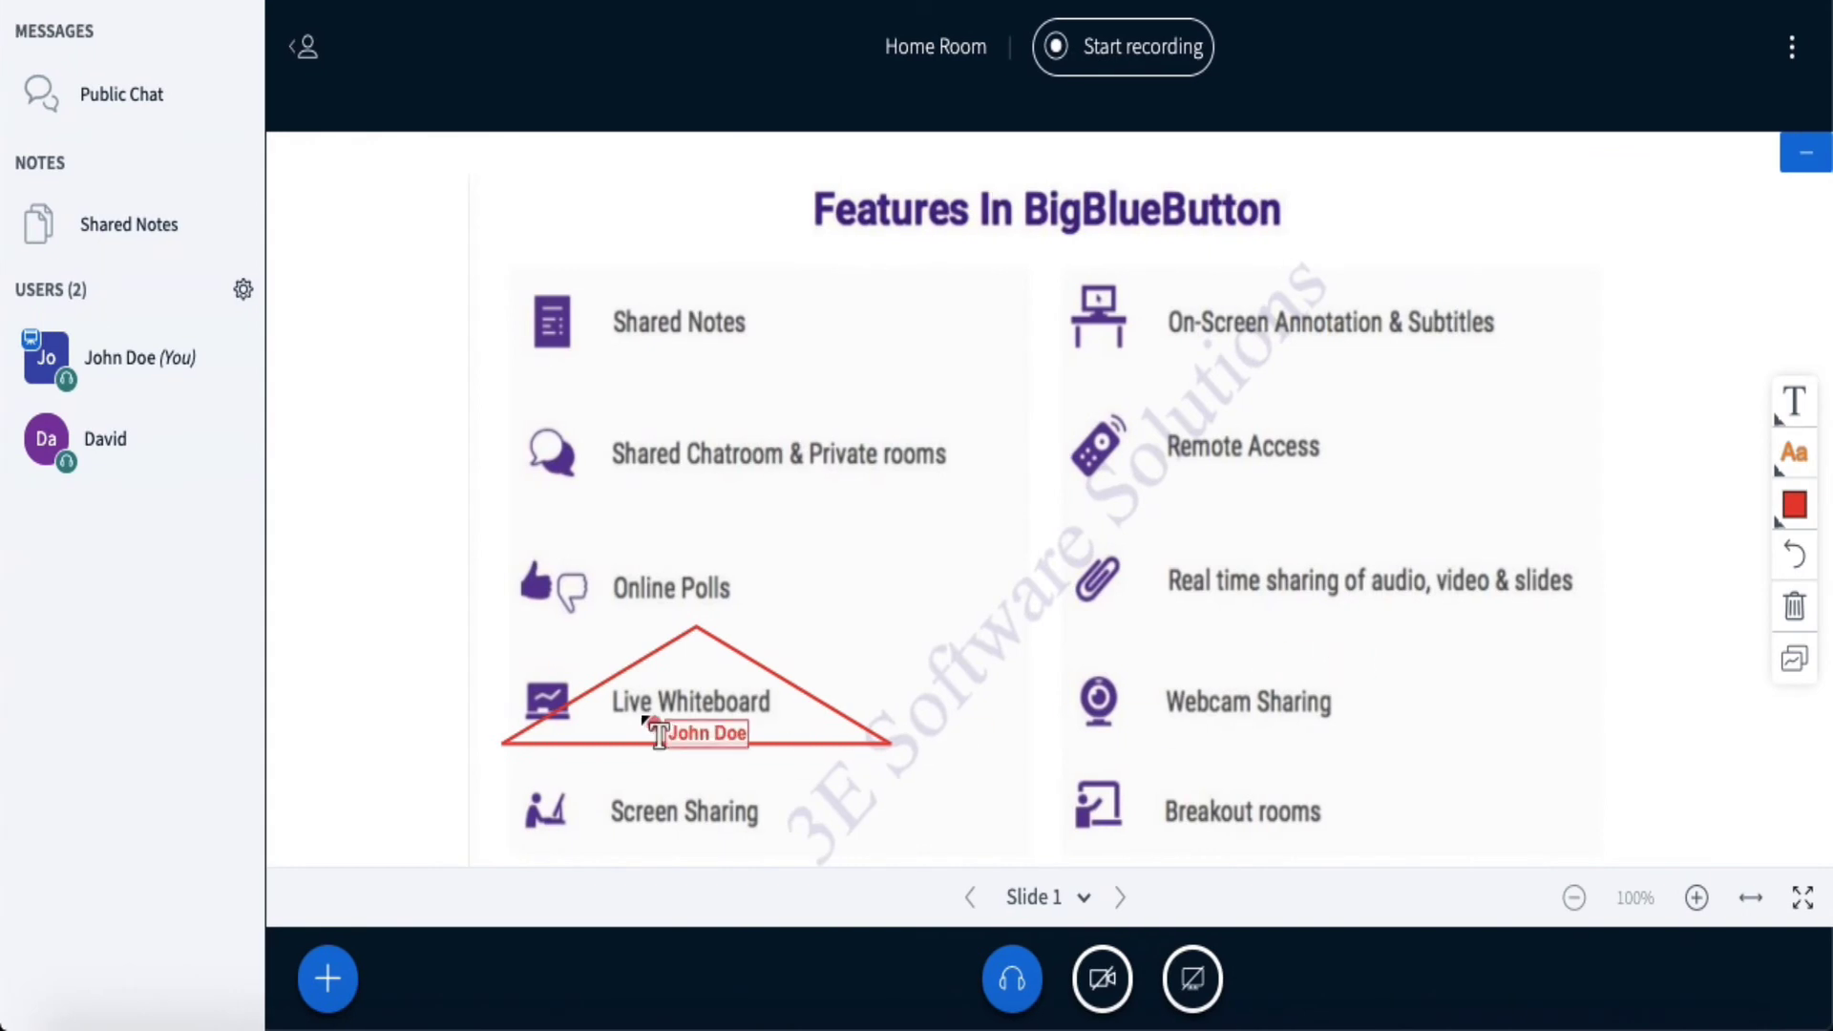
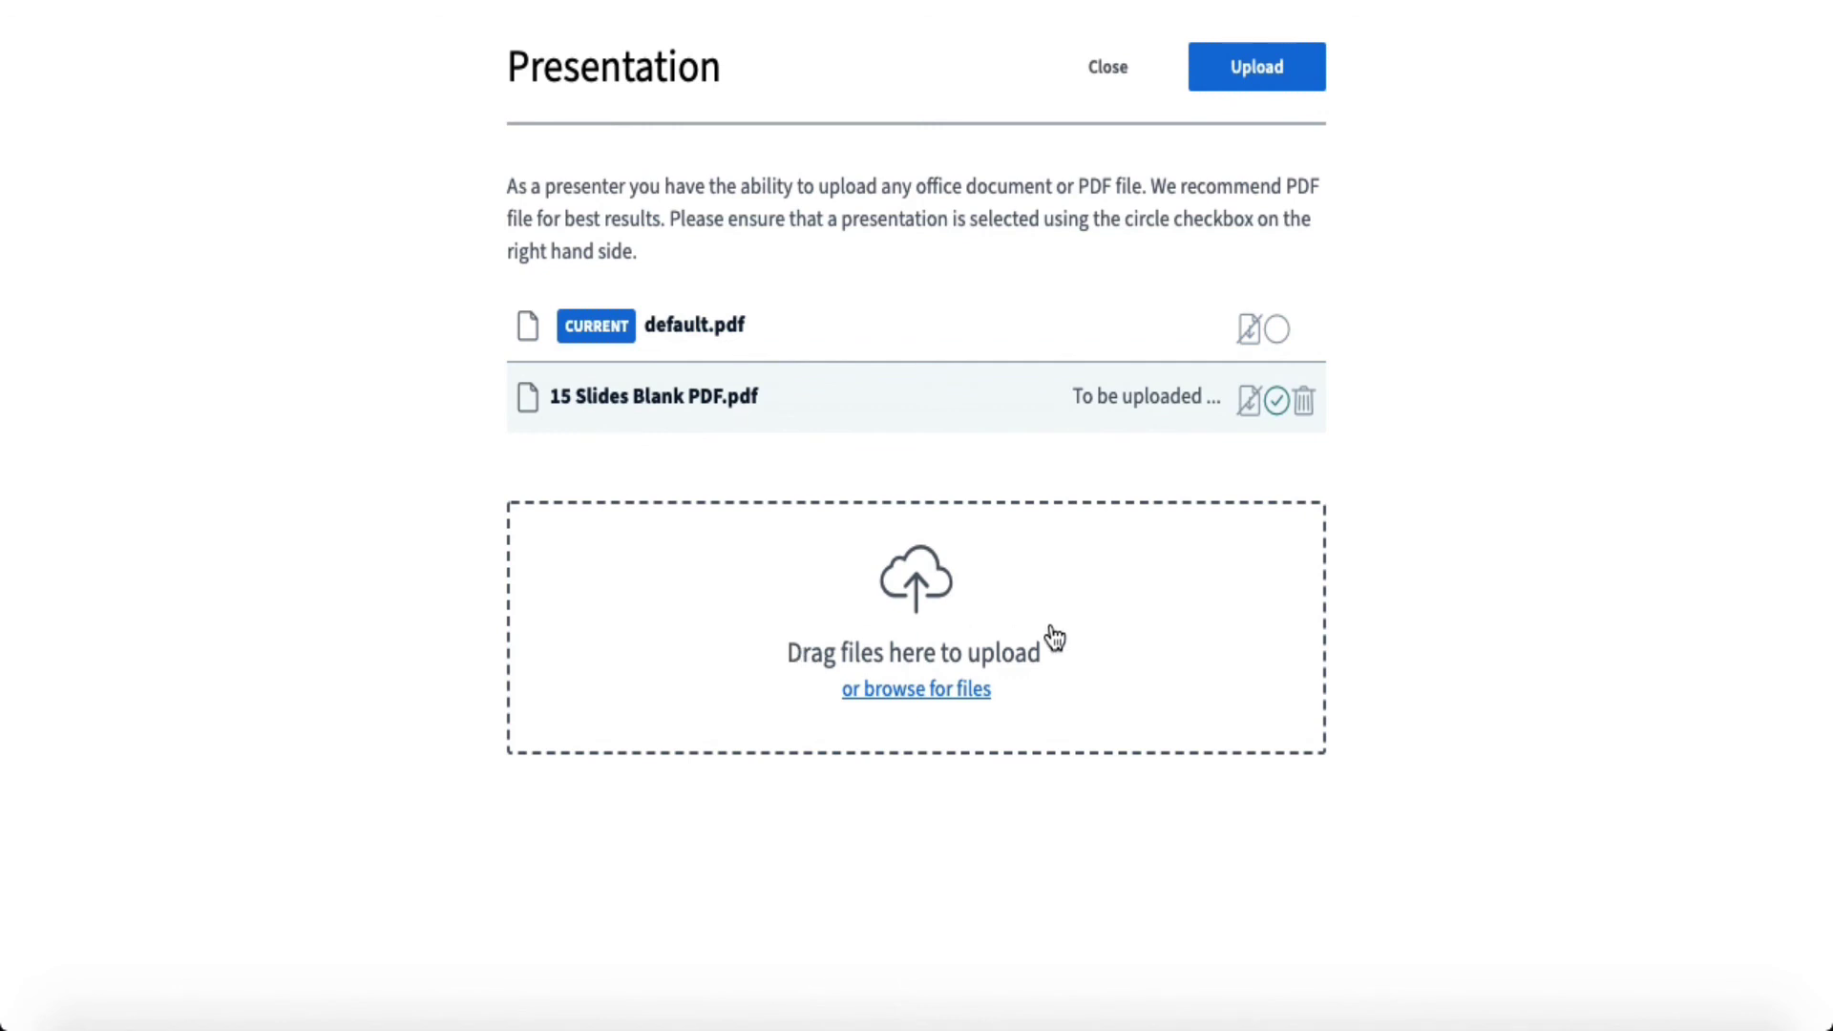
# - Upload the 15 Slides Blank PDF.pdf presentation so Slide 1 loads
pyautogui.click(1288, 71)
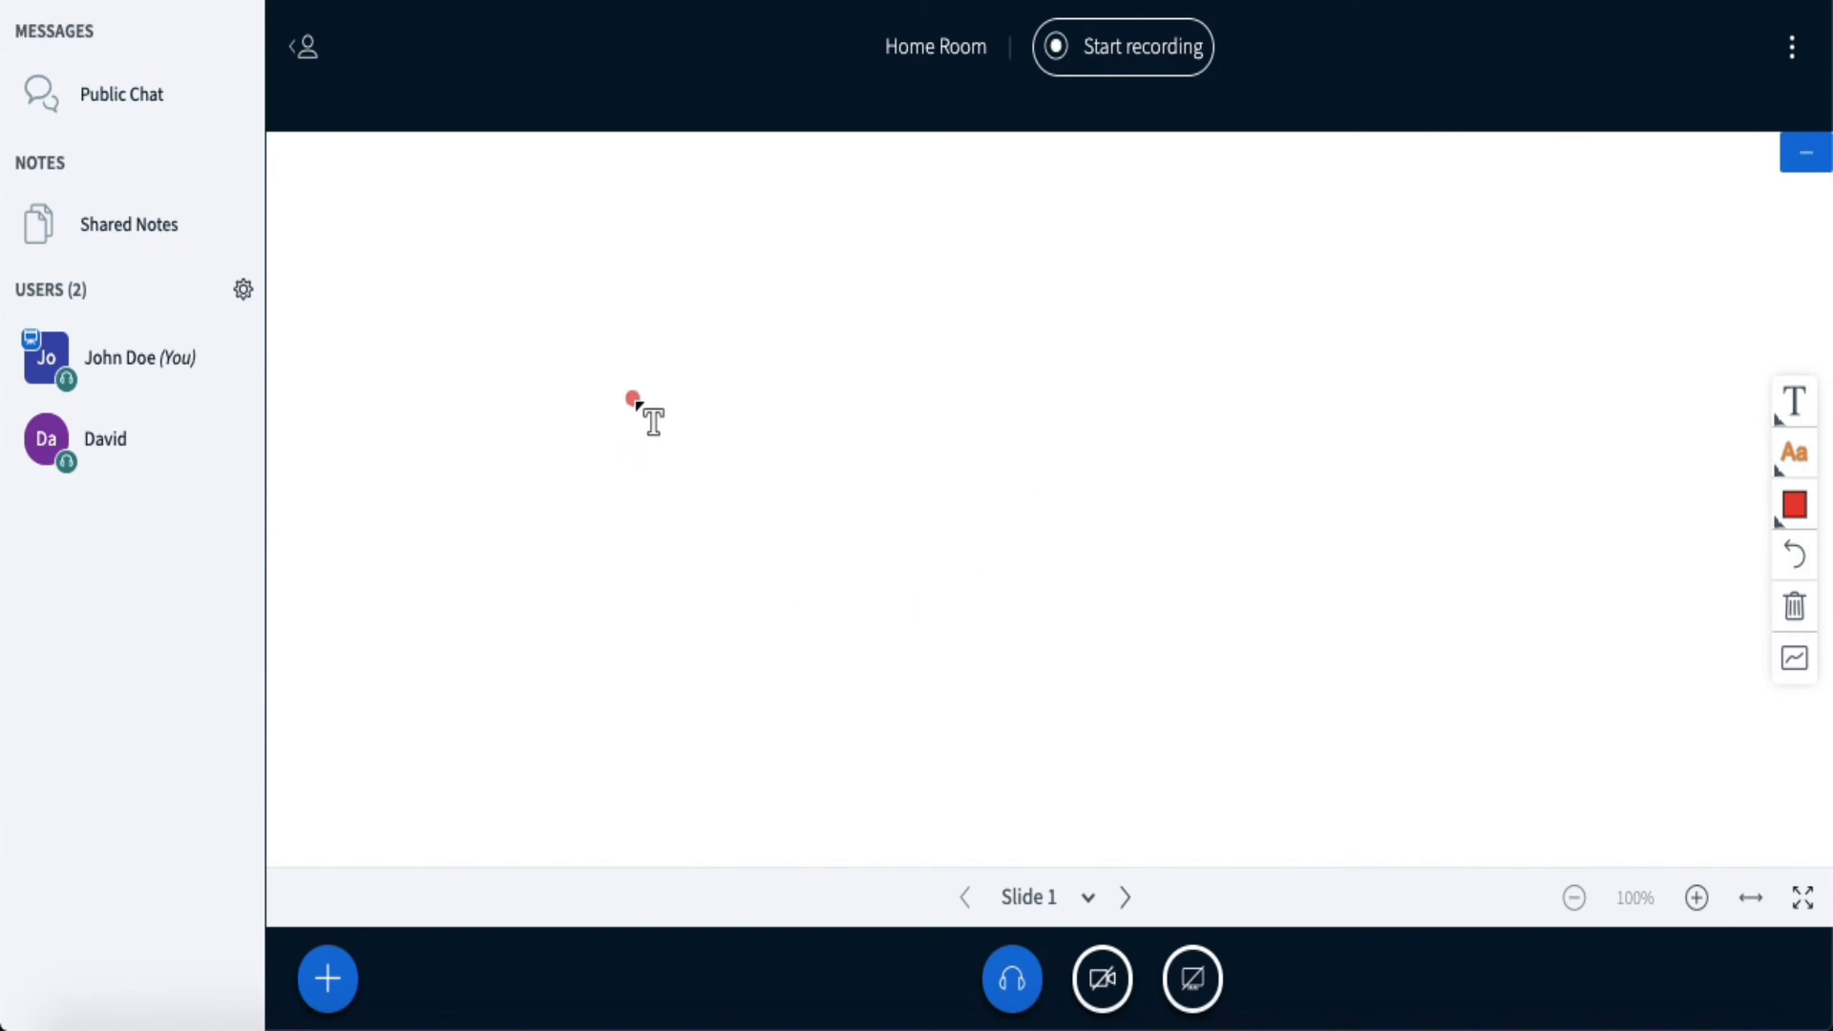
# - Collapse the user list and side panel so the whiteboard spans the full width
pyautogui.click(298, 47)
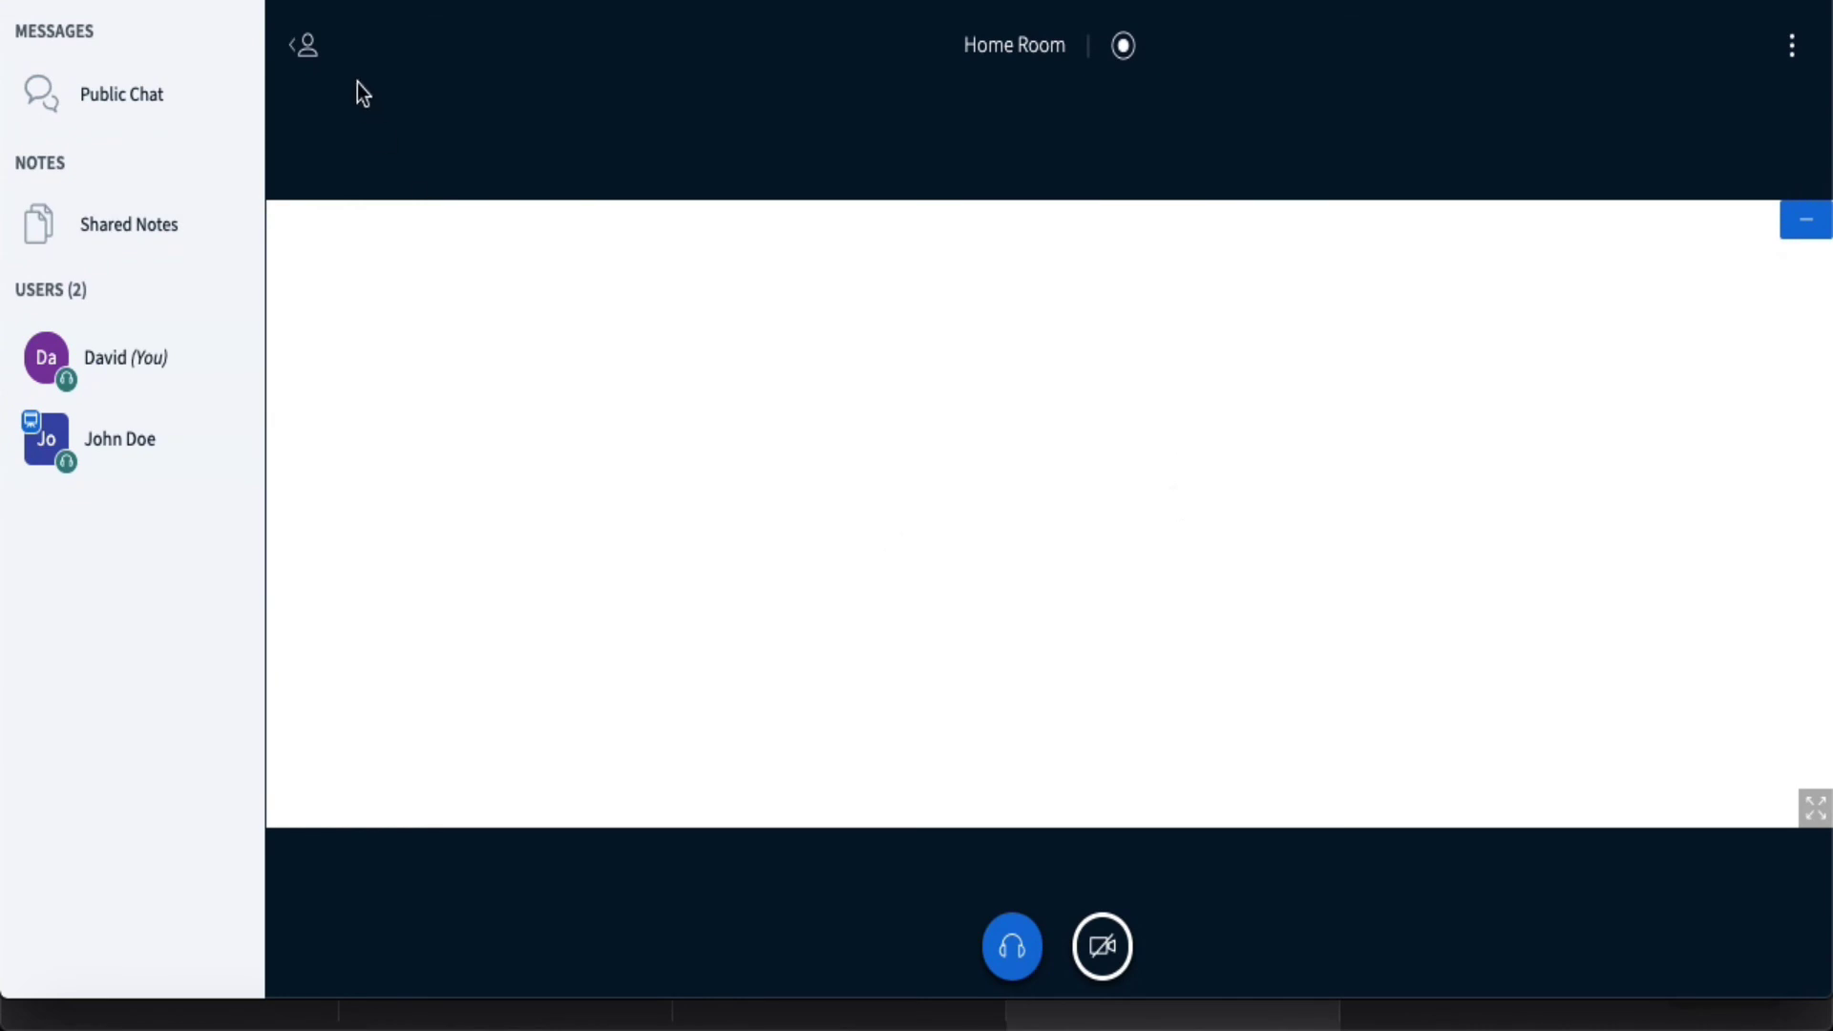
pyautogui.click(289, 44)
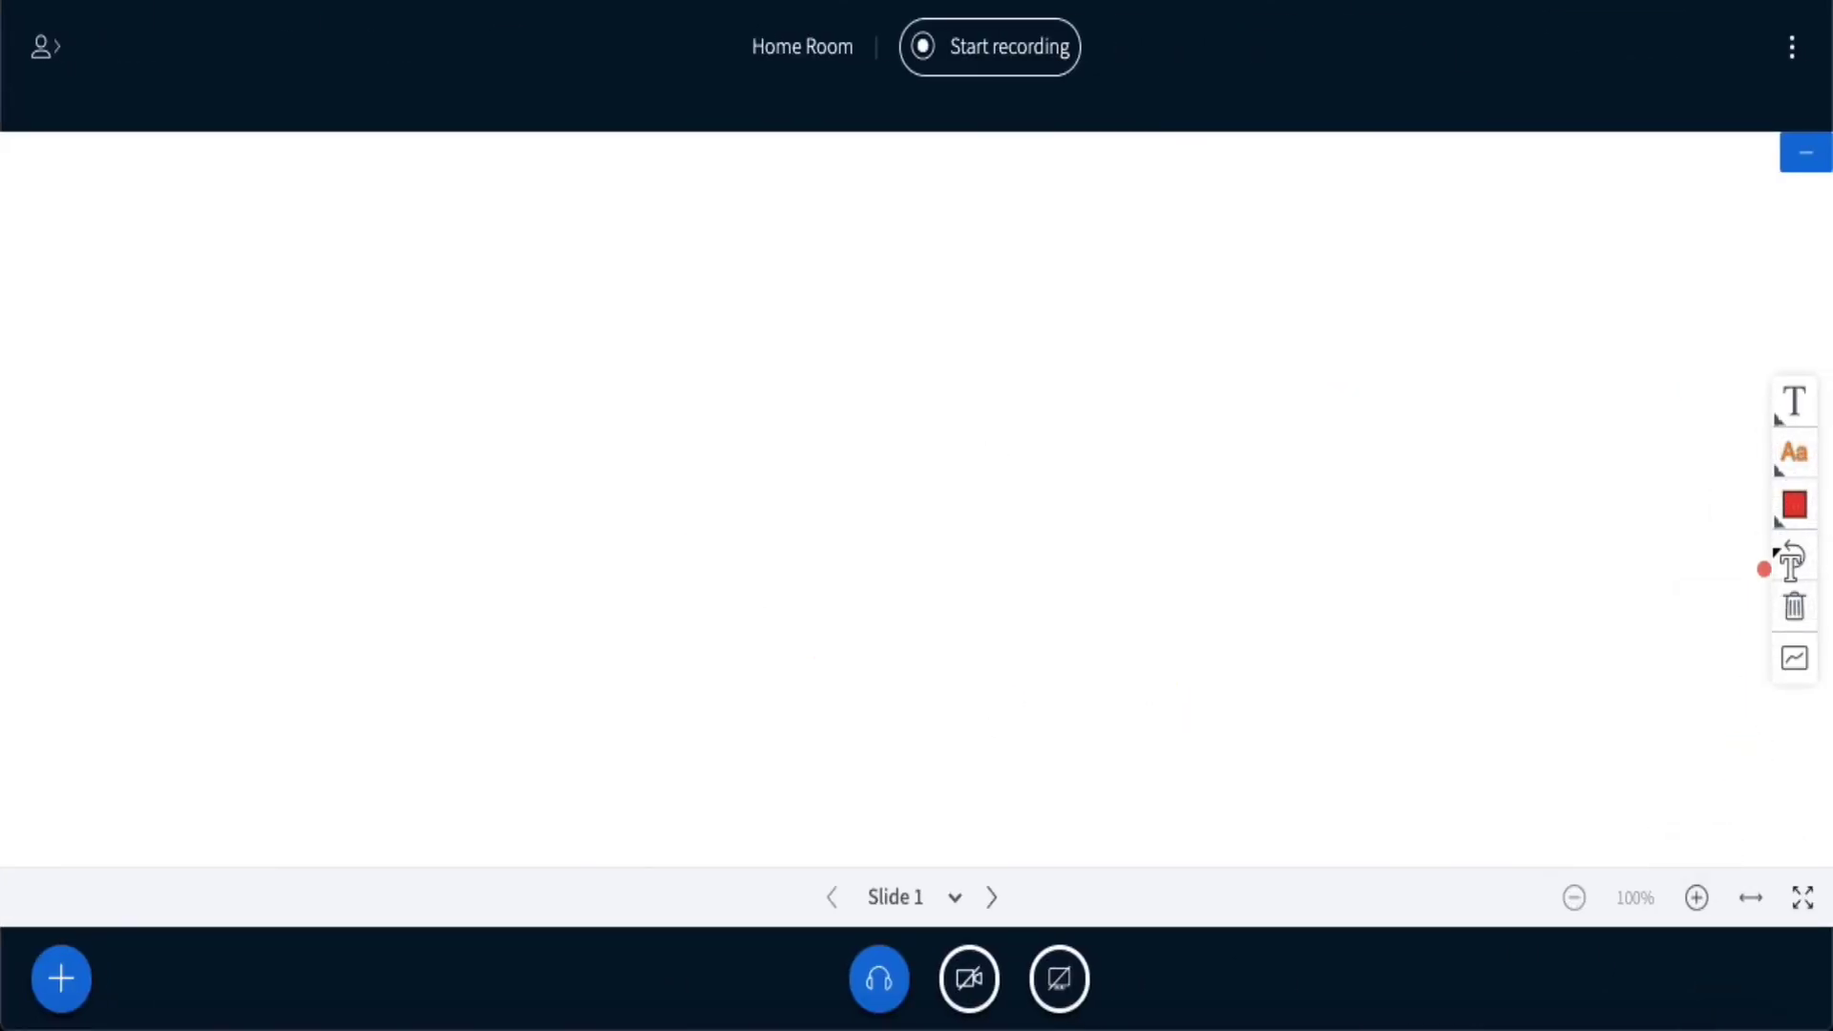
# - Draw a wide text box across the top-left of the blank slide with the Text tool
pyautogui.click(1793, 401)
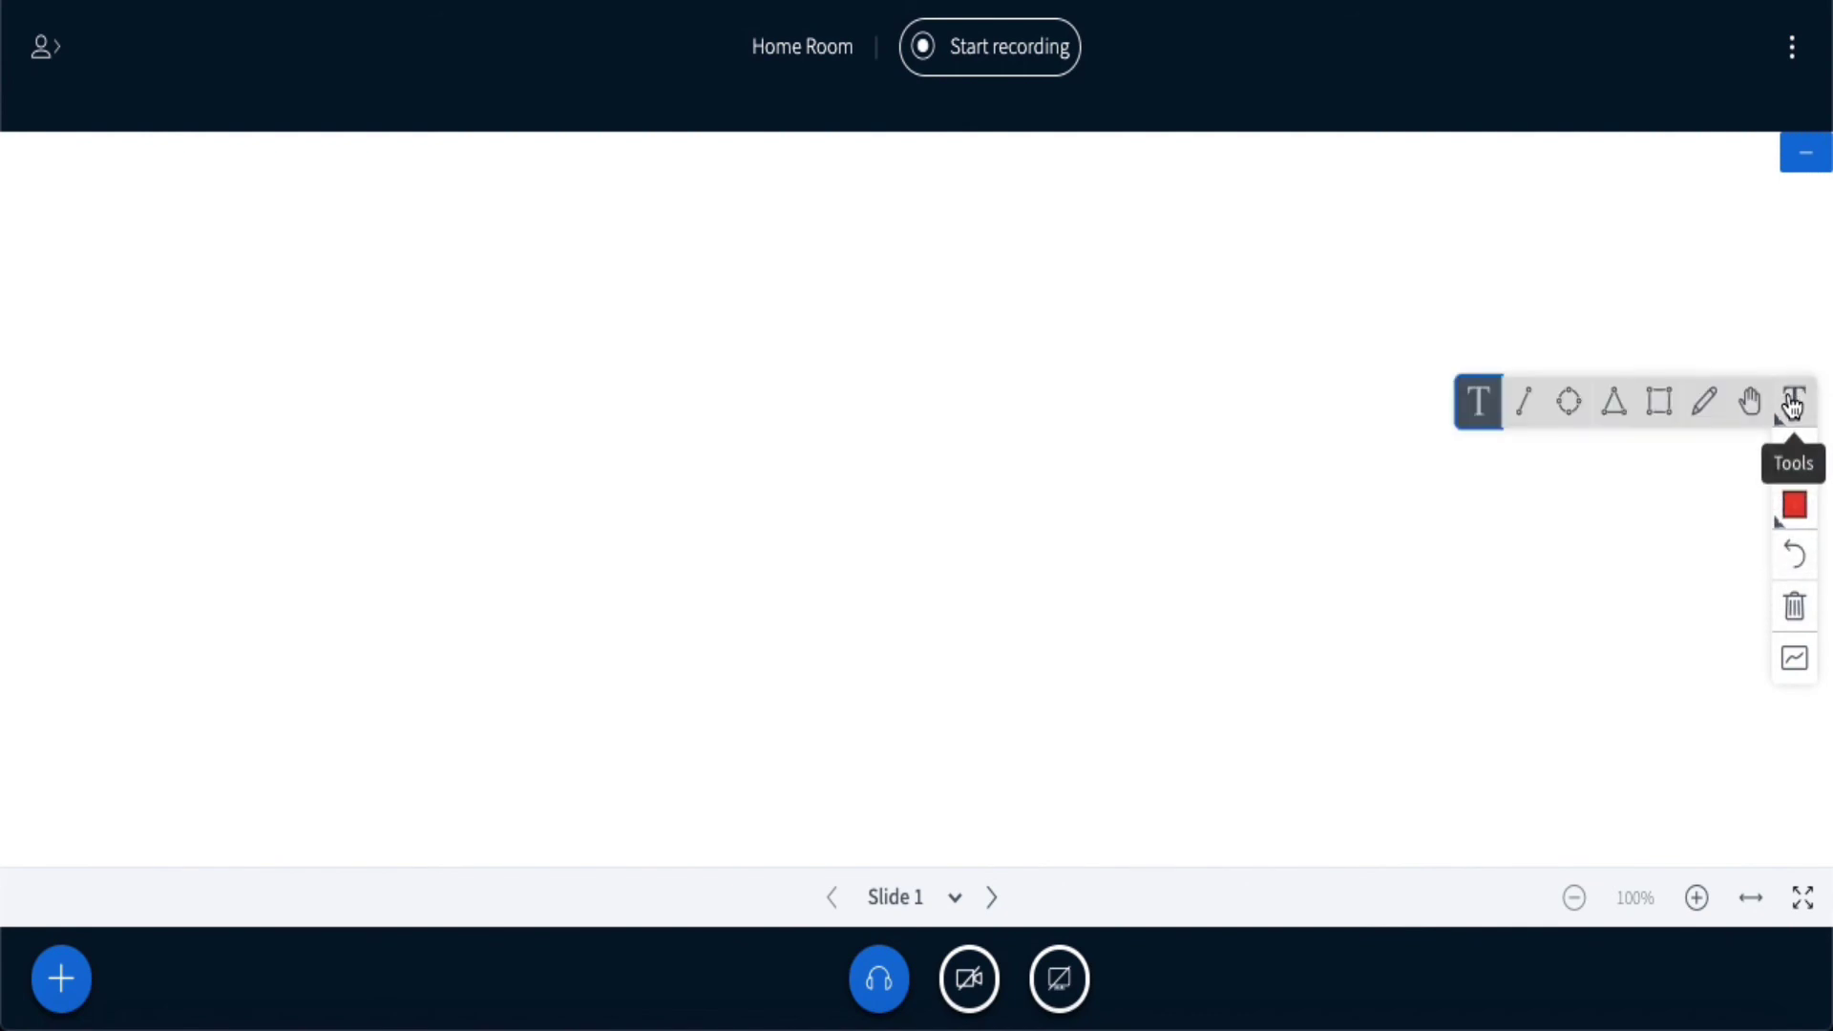
pyautogui.click(1482, 410)
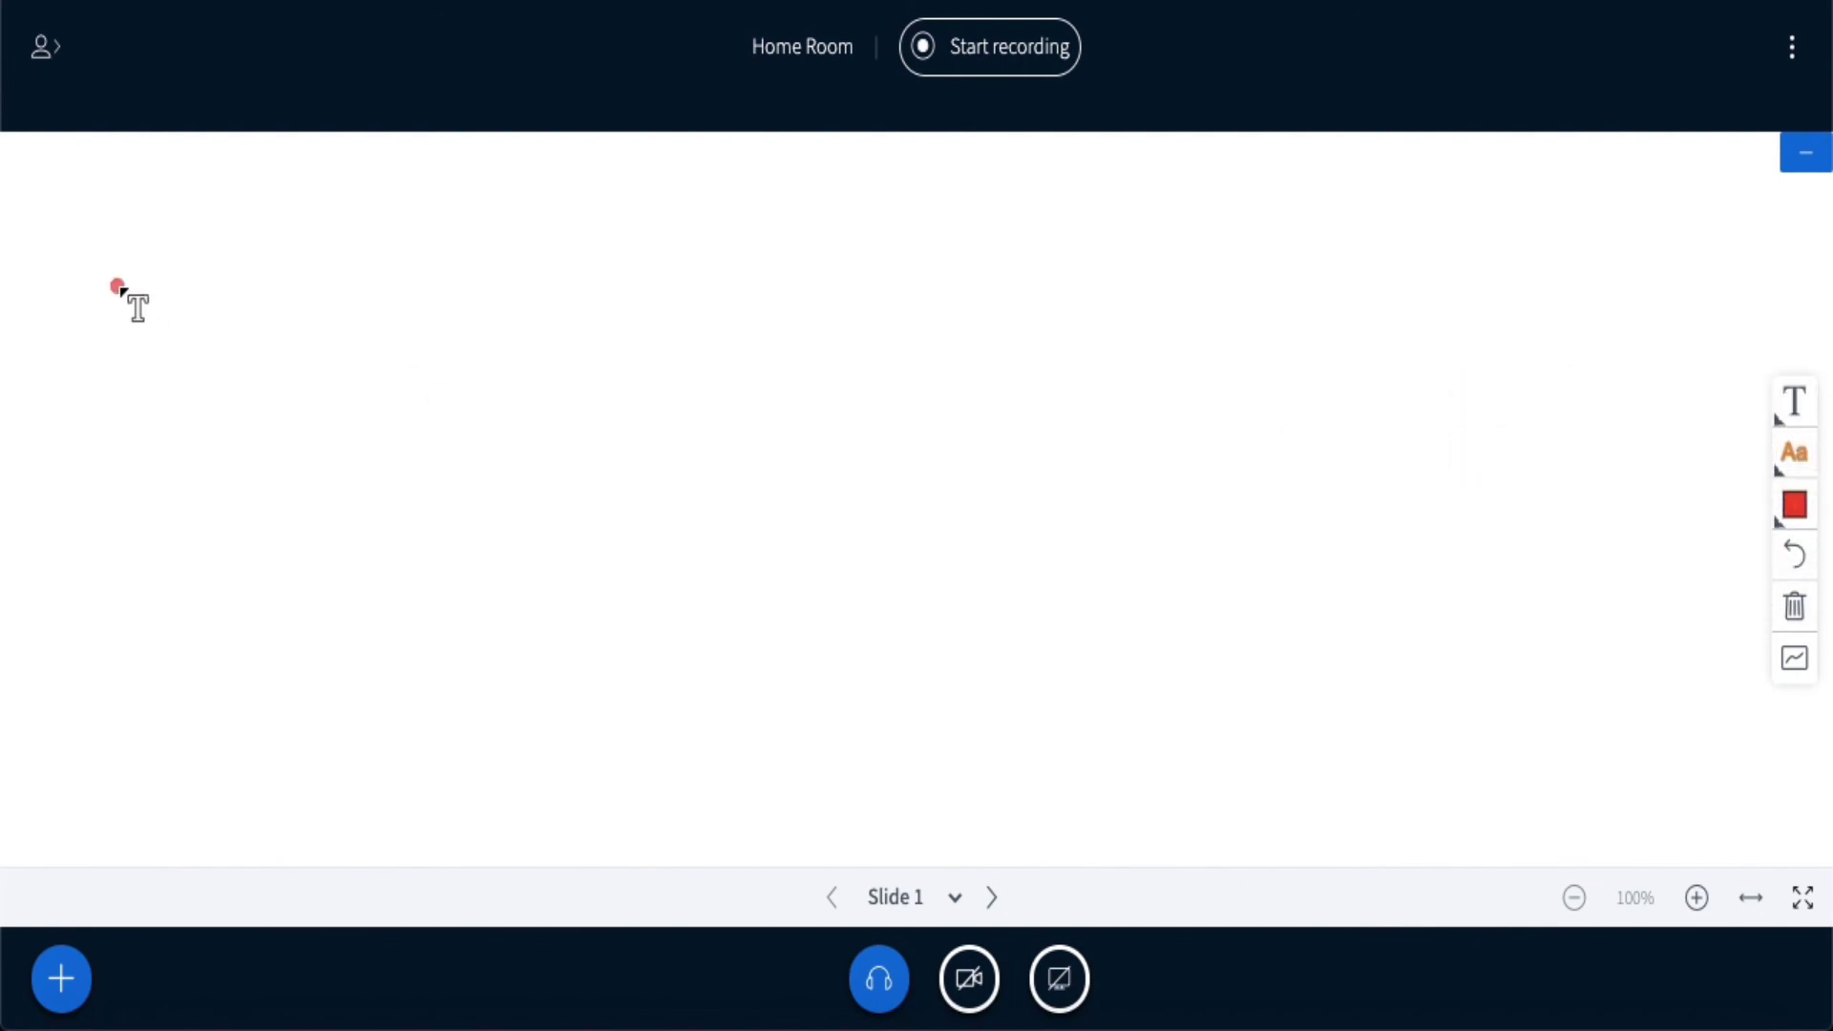
pyautogui.moveTo(89, 209); pyautogui.dragTo(397, 331)
pyautogui.moveTo(500, 373); pyautogui.dragTo(1080, 459)
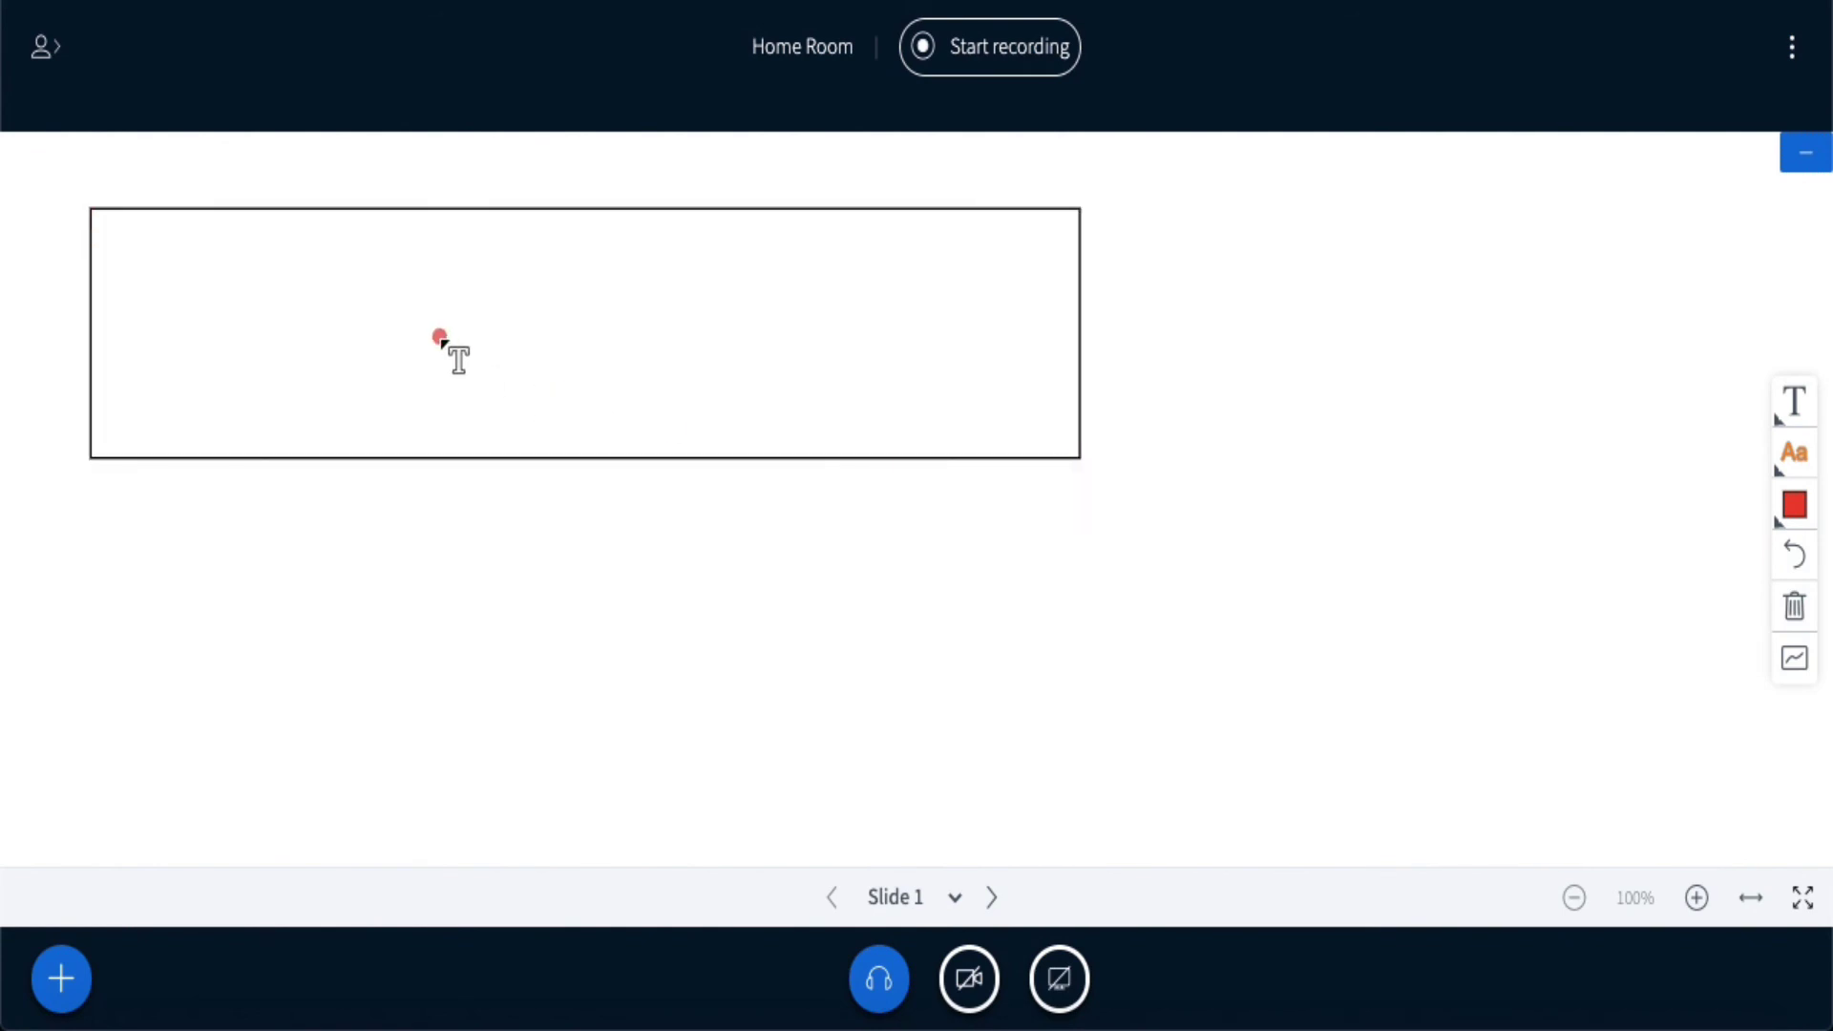
# - Pick a font size for the text box from the Font size choices
pyautogui.click(1795, 457)
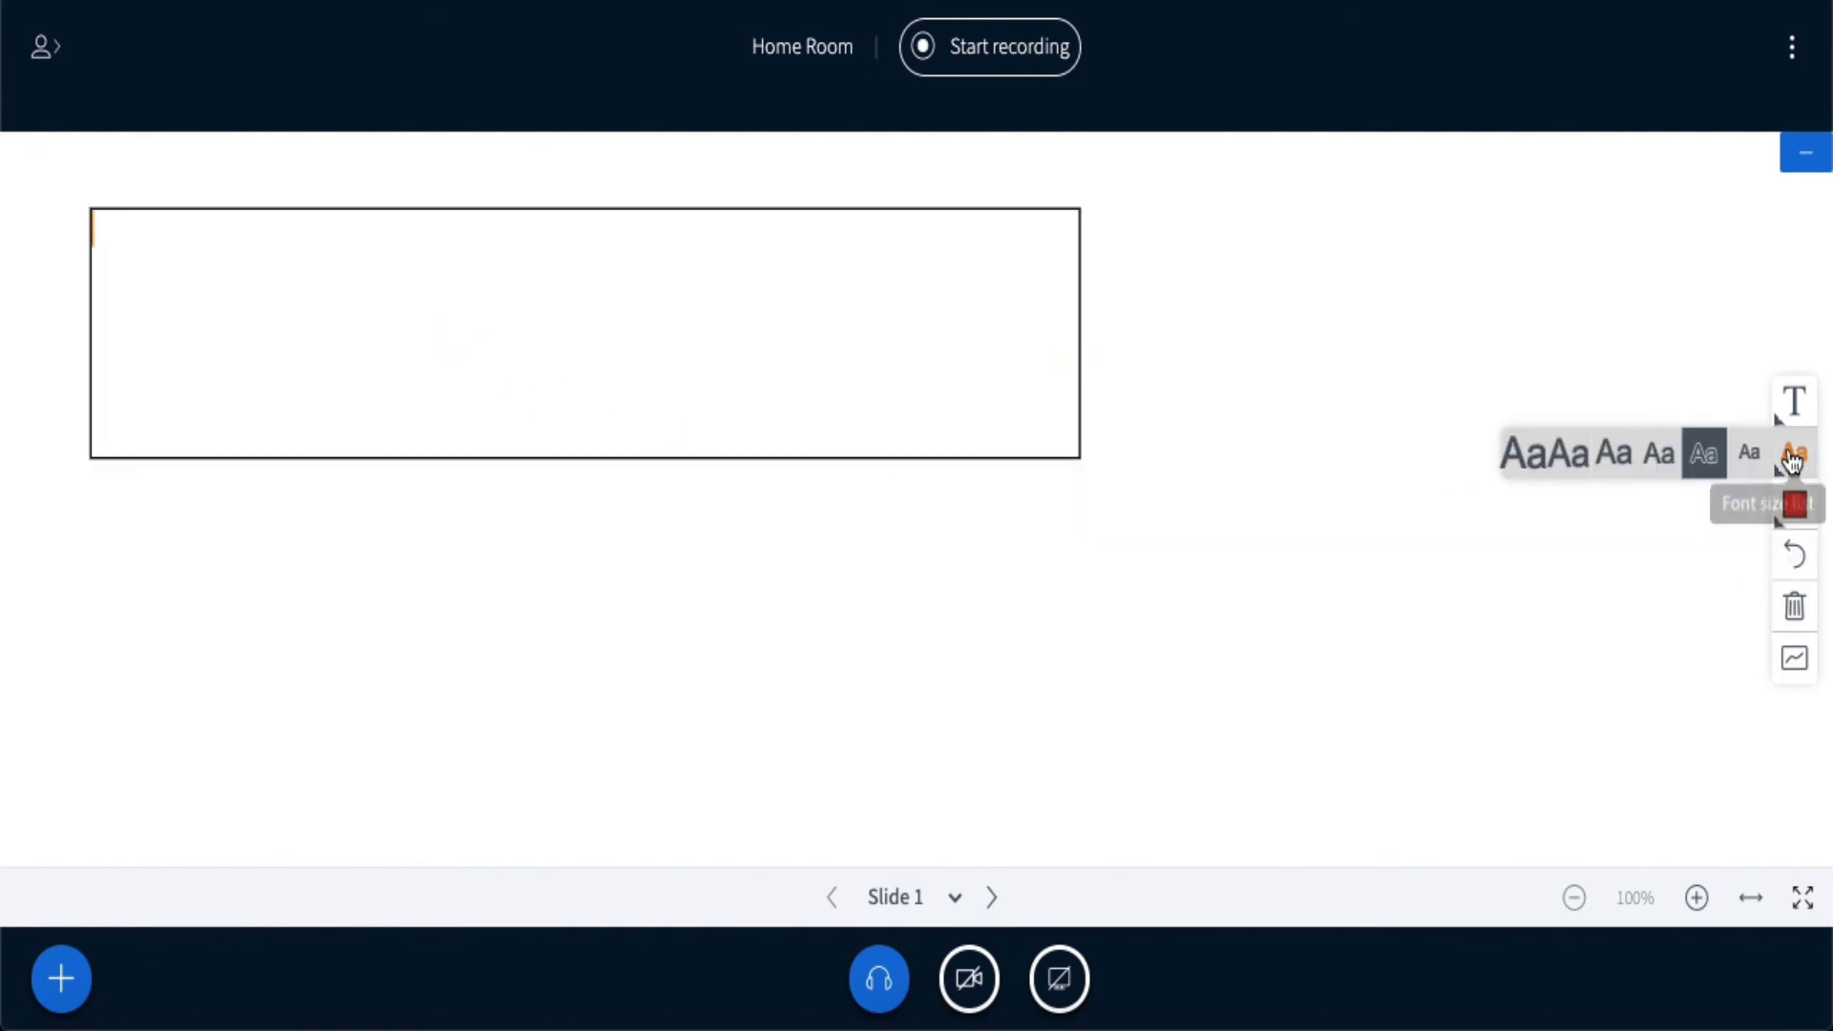
pyautogui.click(1750, 467)
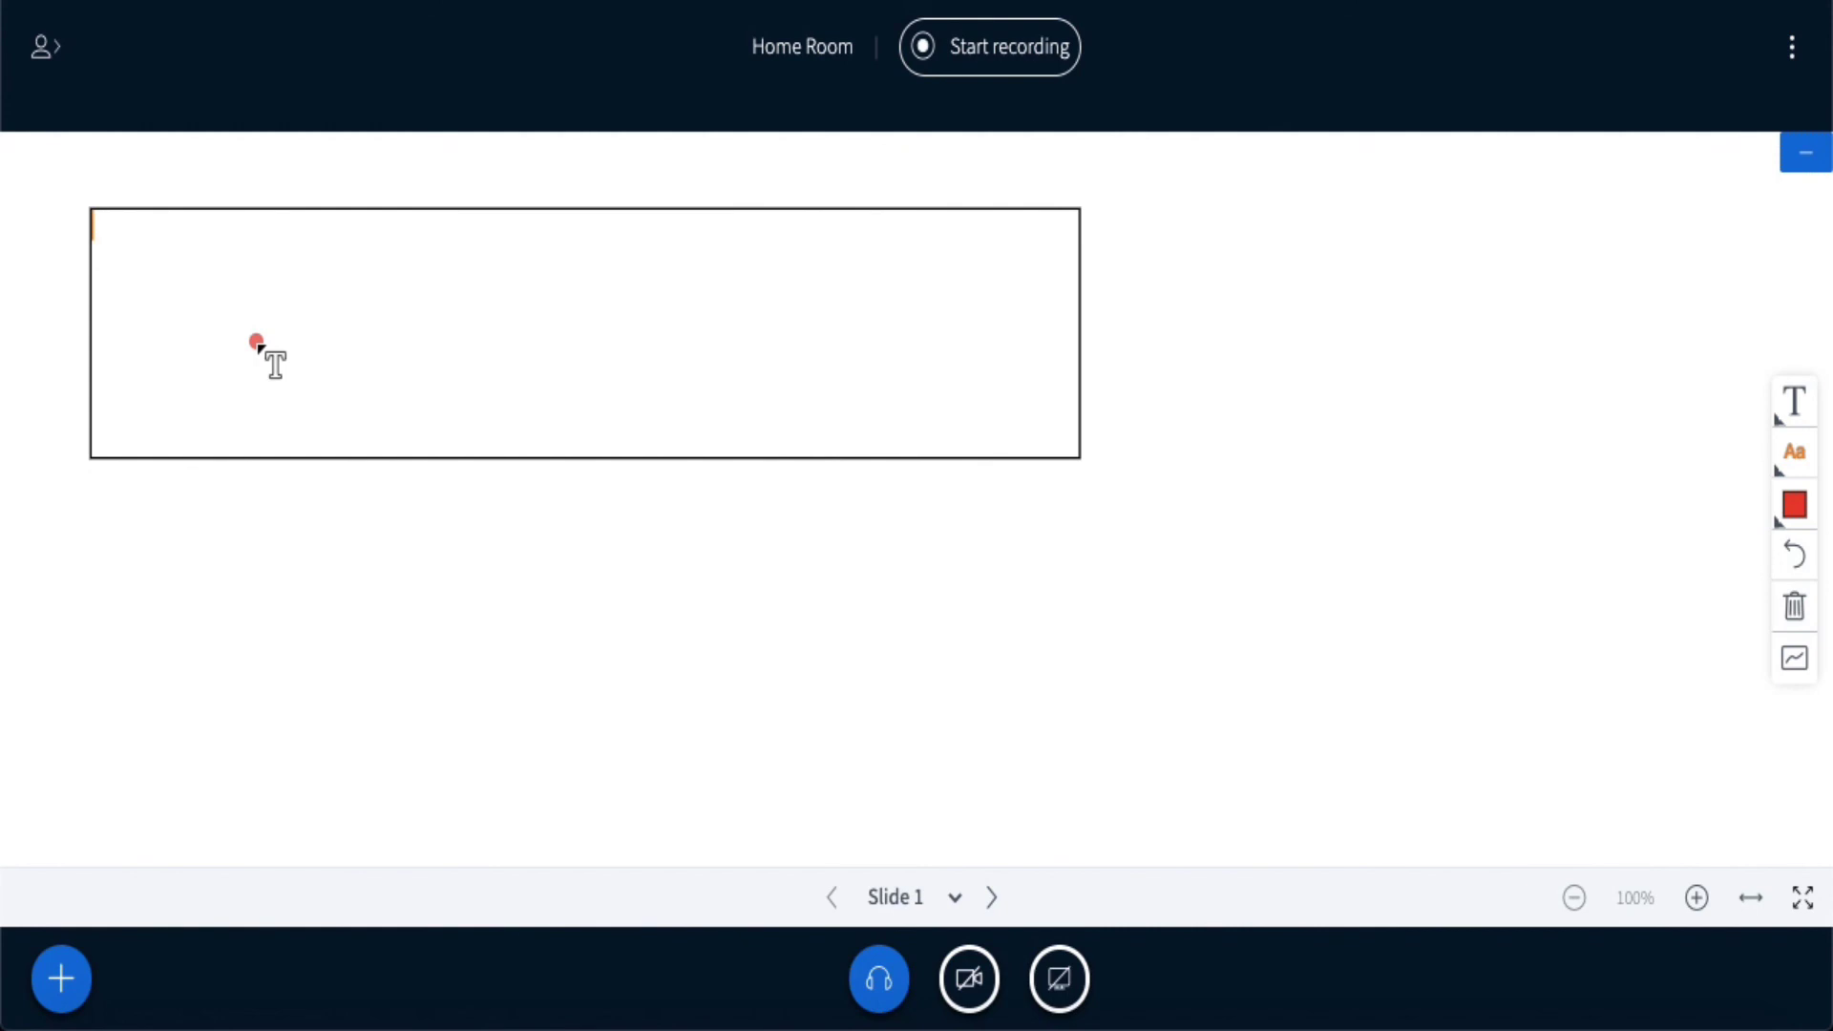
# - Enter 'This is a blank slide demo for Whiteboard.' in the text box and finish it
pyautogui.write('This is a ')
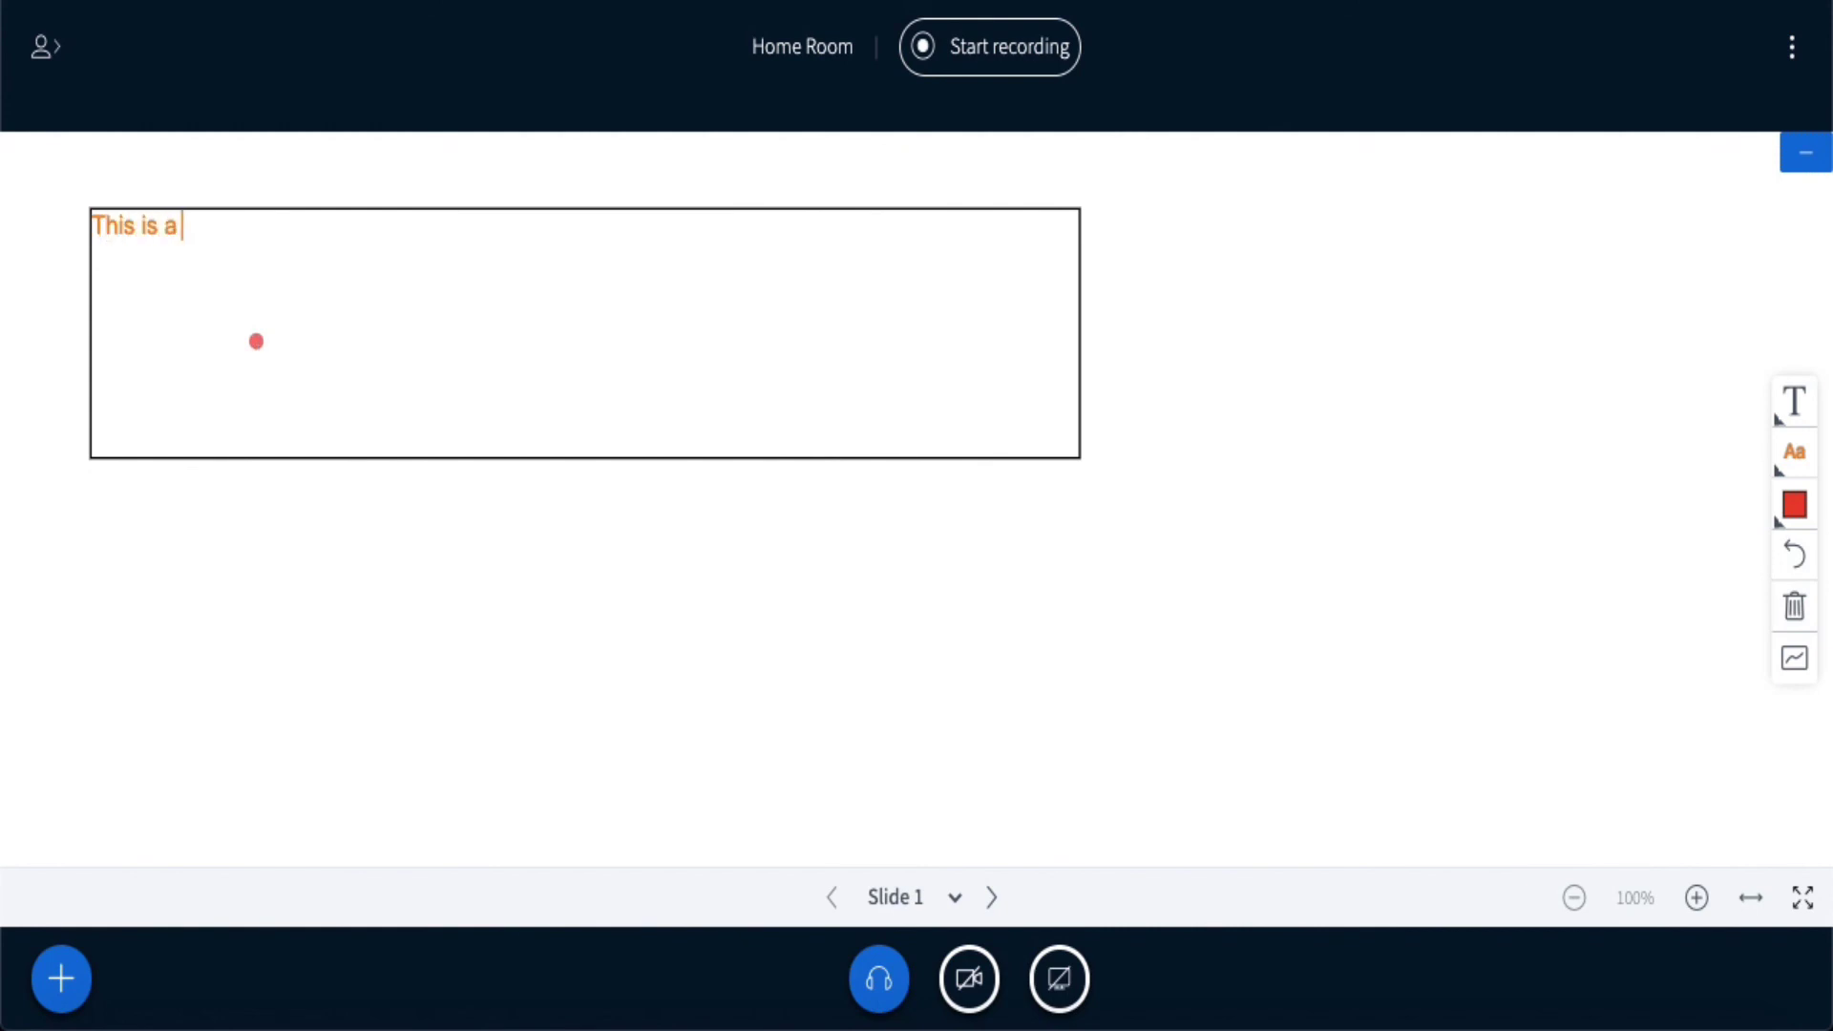
pyautogui.write('blank slide demo')
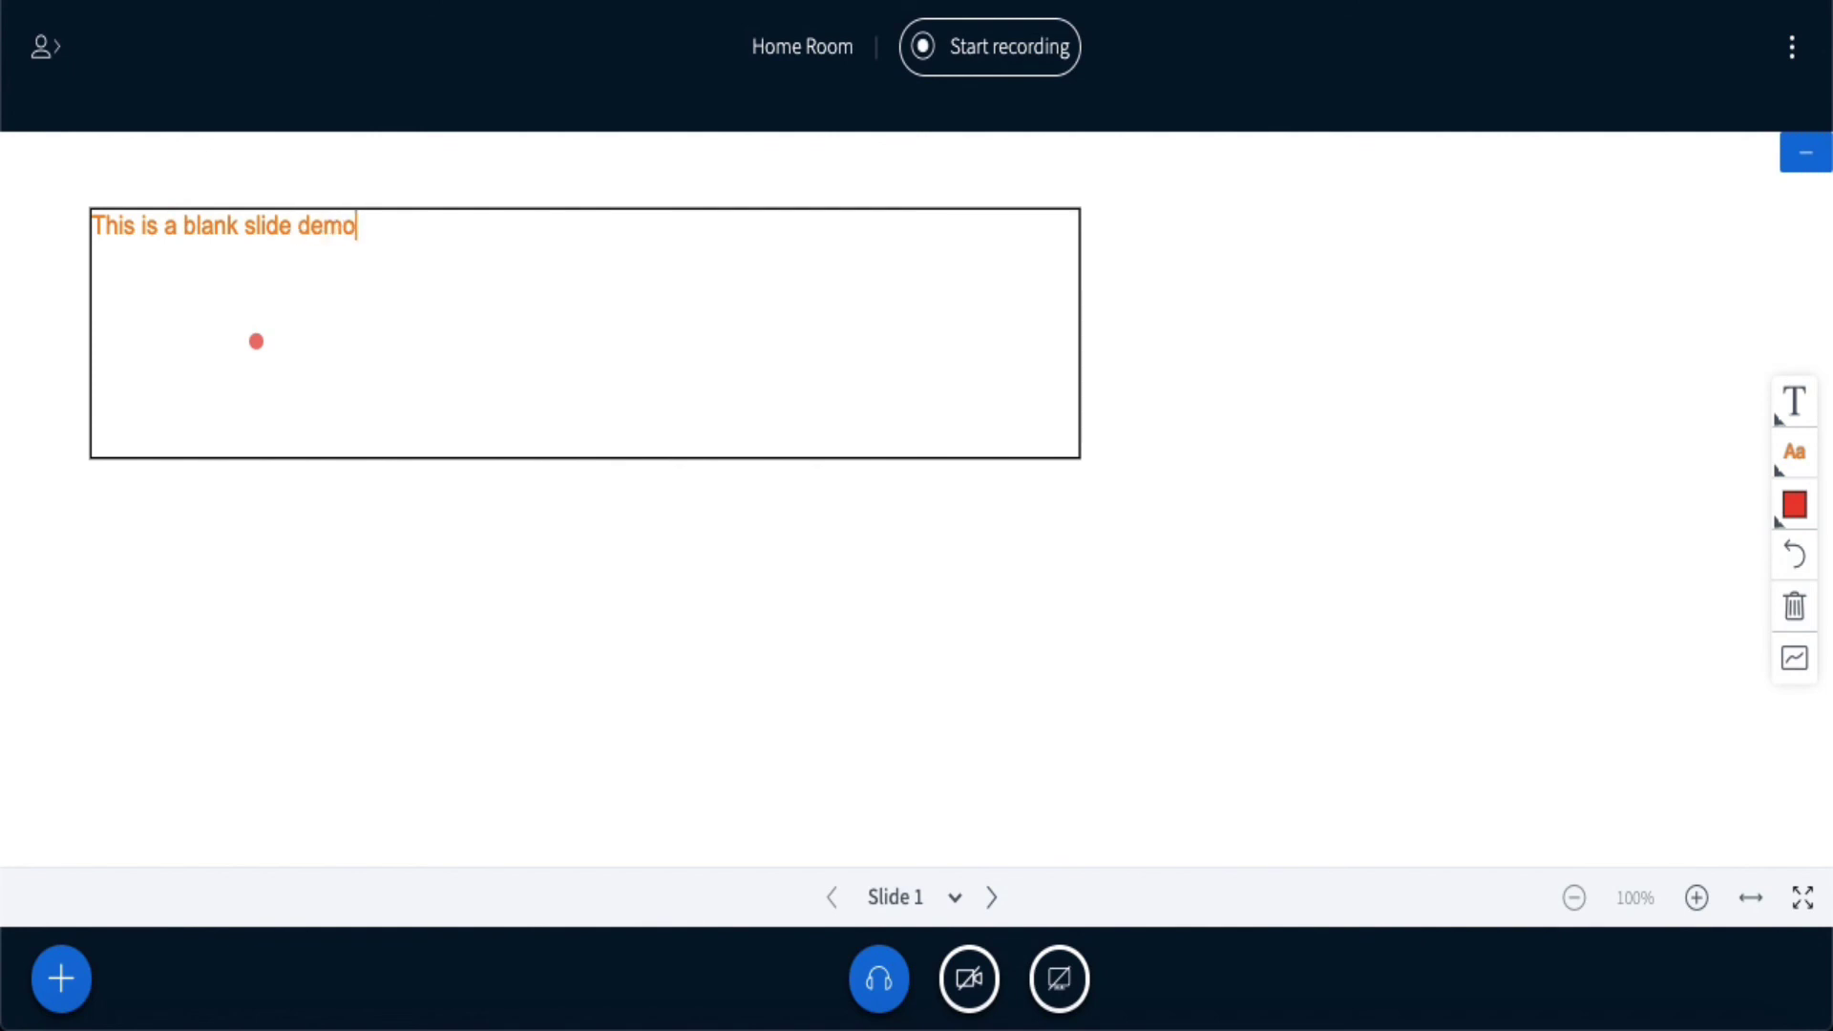
pyautogui.write(' for Whiteboard.')
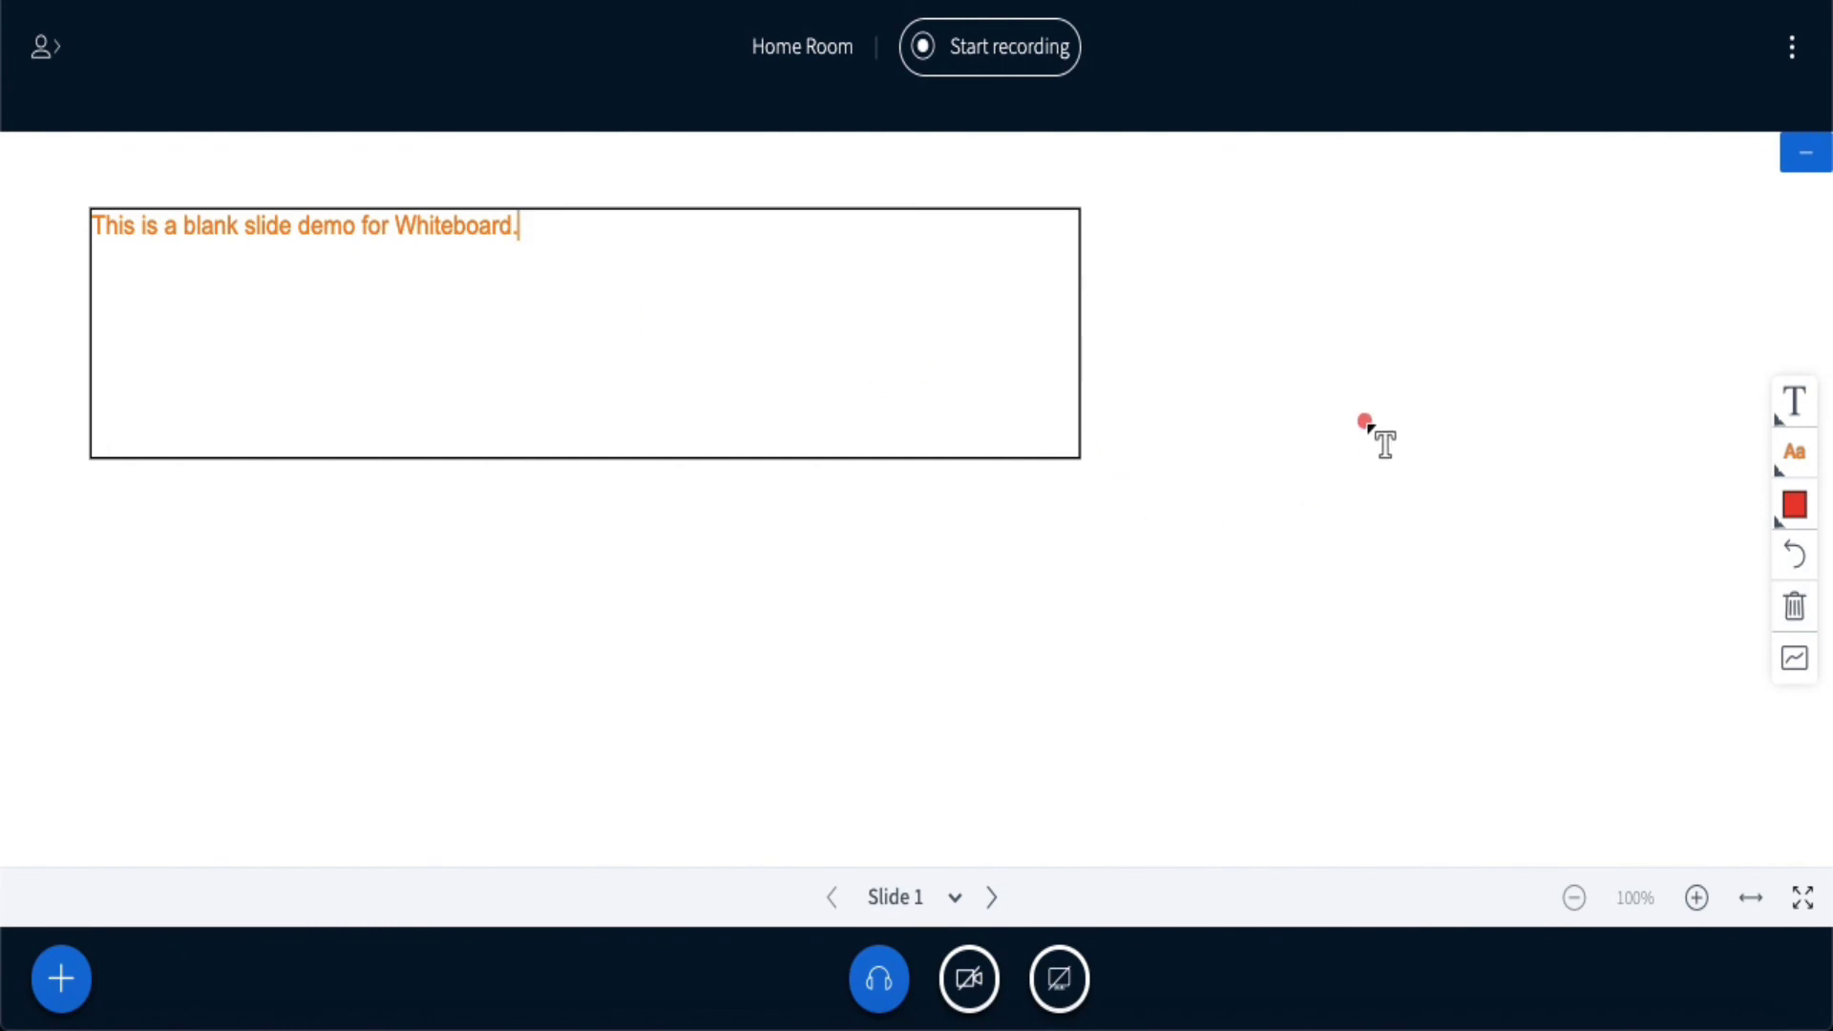
pyautogui.click(1363, 420)
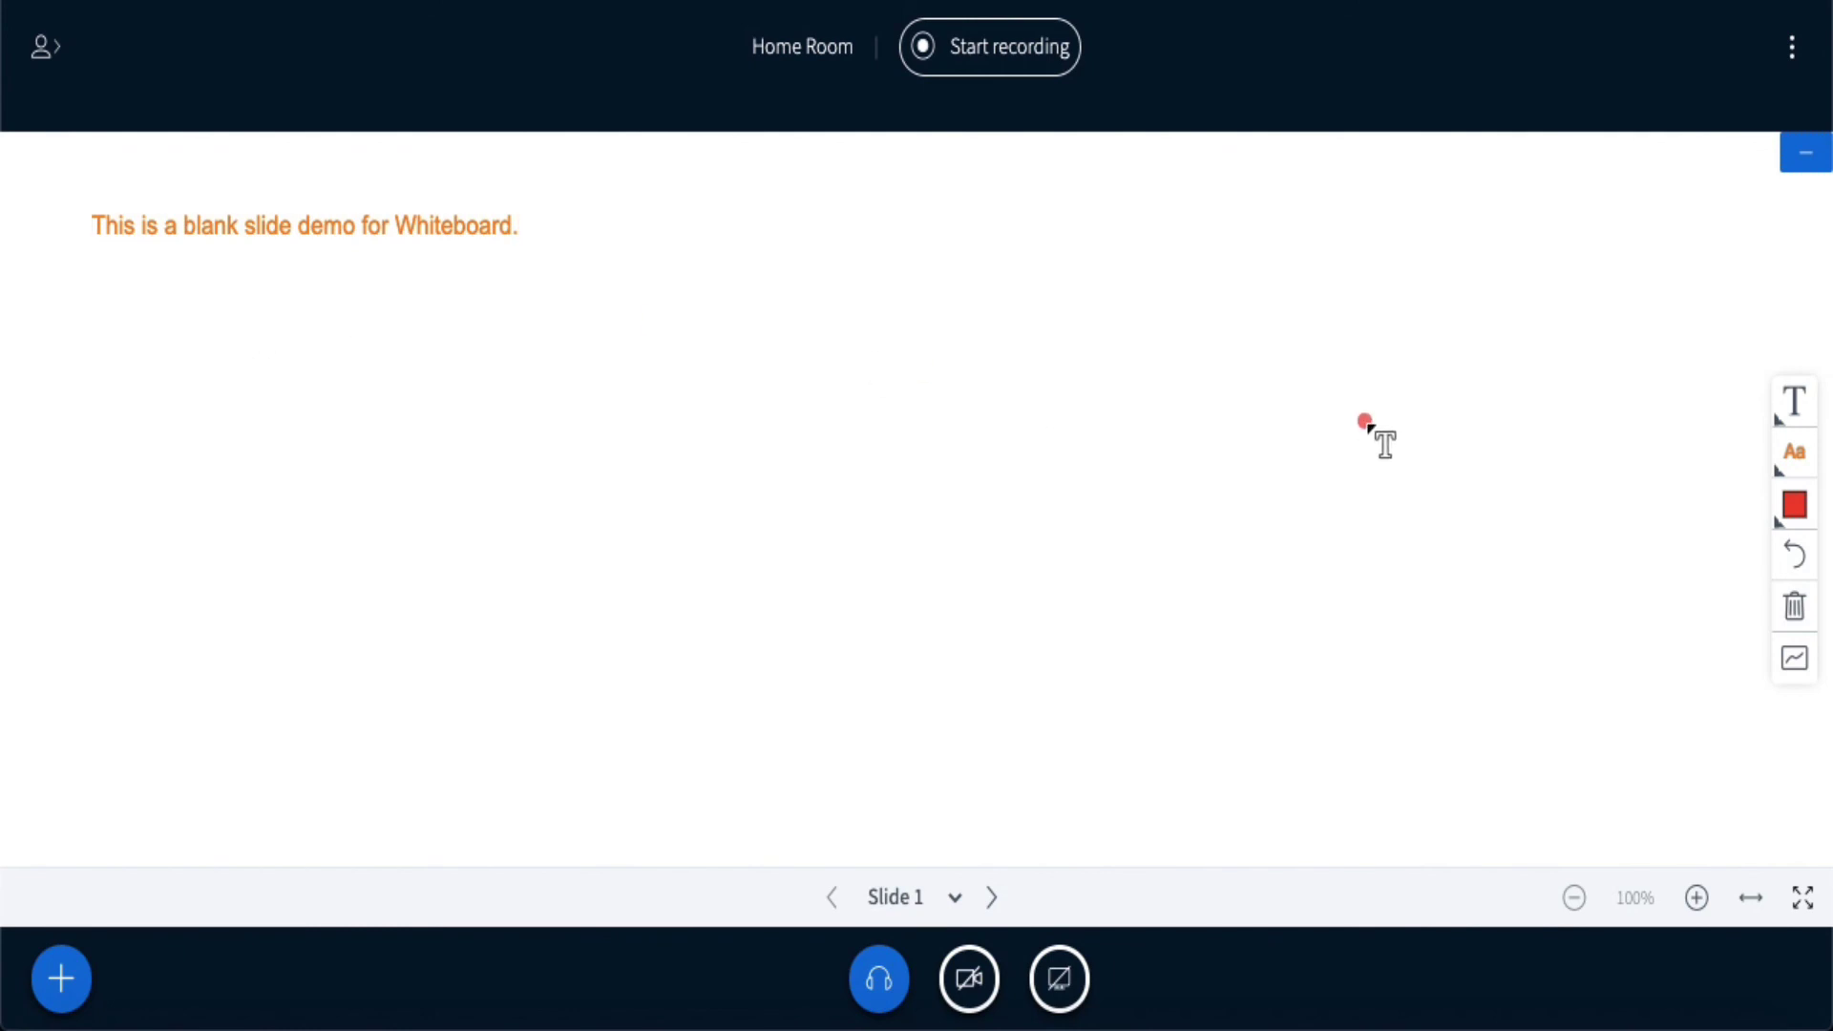